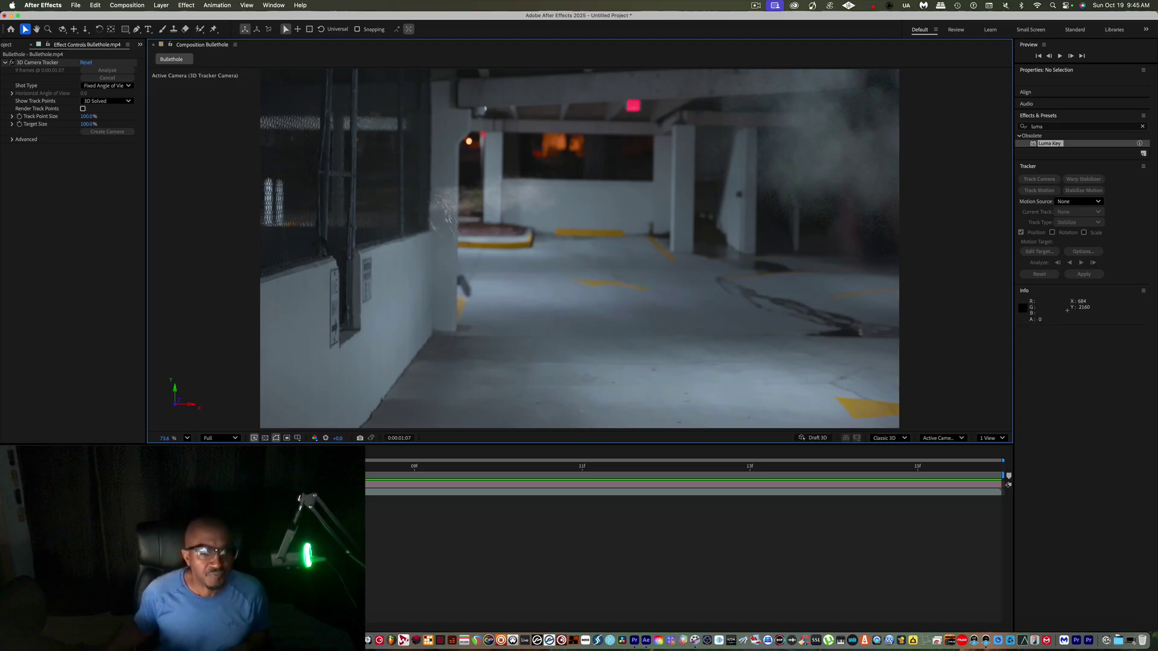
# Step: Switch to Premiere Pro, move the playhead to the second gunshot at 00:00:00:23 and turn on video track V2's output
pyautogui.click(636, 642)
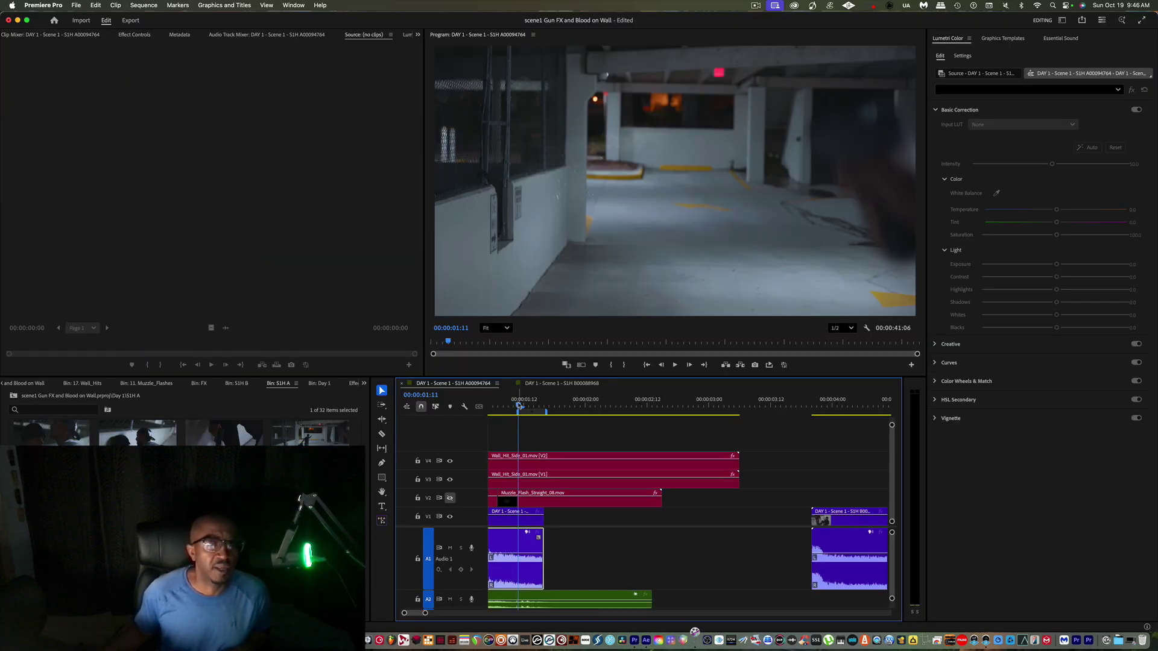
pyautogui.moveTo(519, 406); pyautogui.dragTo(608, 404)
pyautogui.press('space')
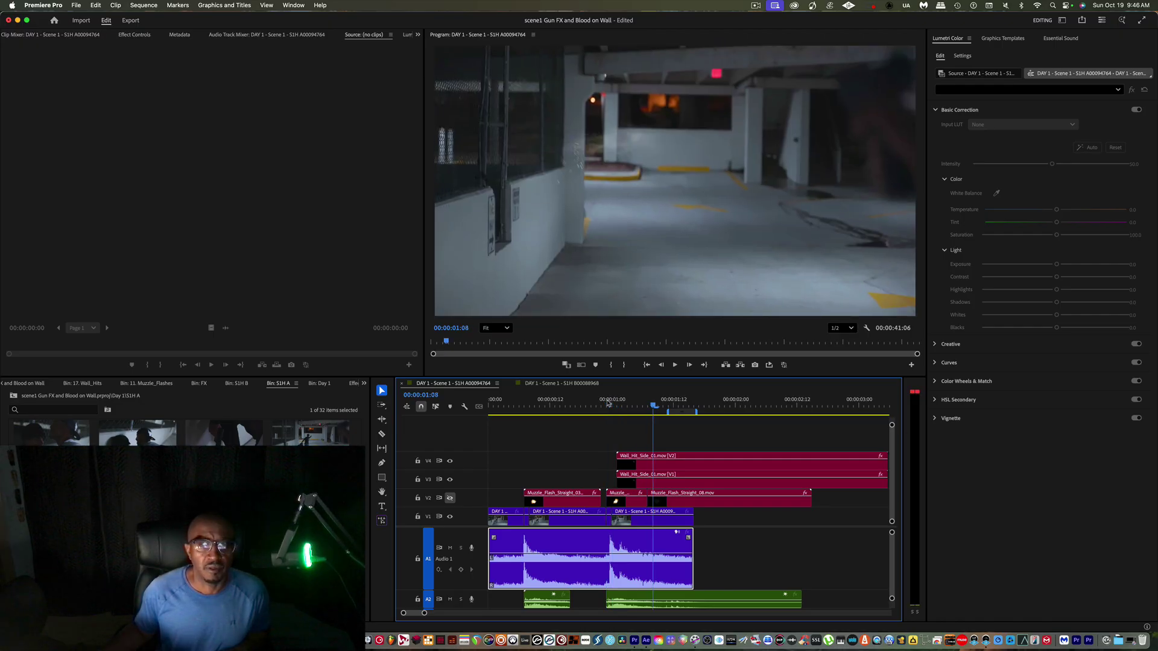
pyautogui.click(592, 404)
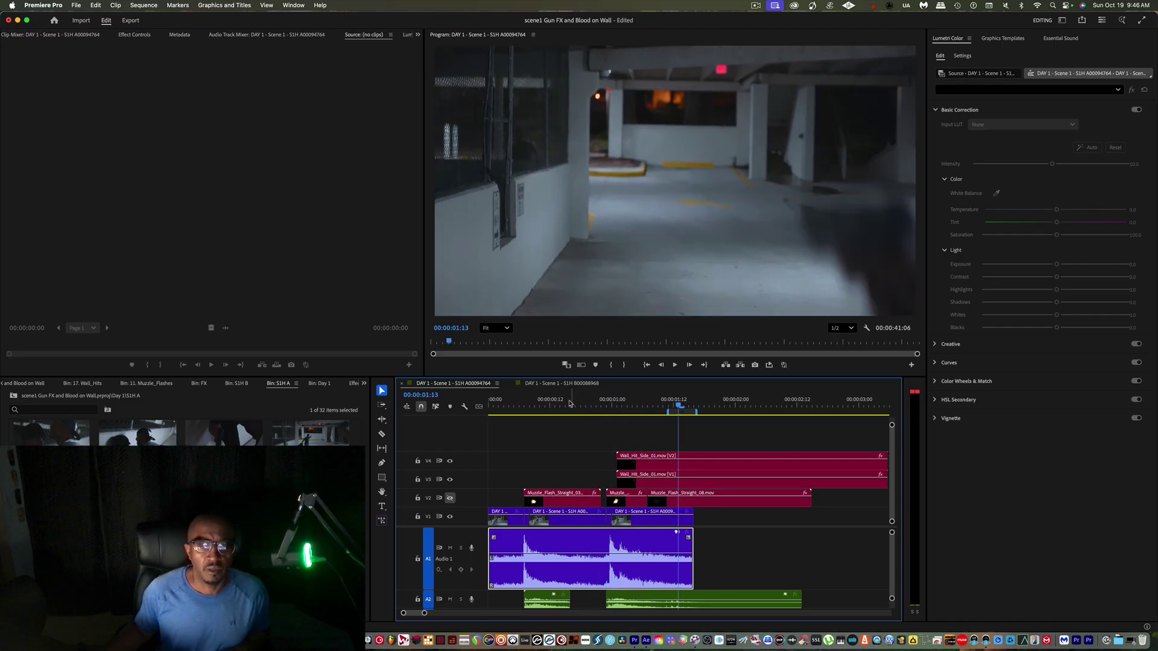
pyautogui.moveTo(590, 404); pyautogui.dragTo(609, 406)
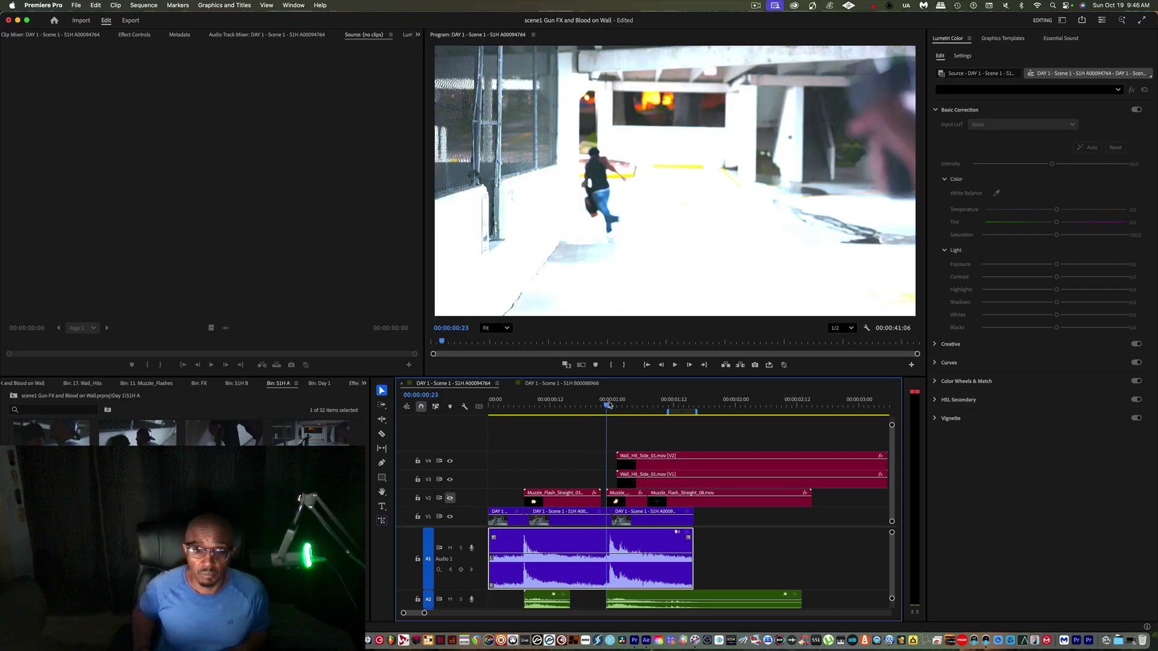
pyautogui.click(449, 497)
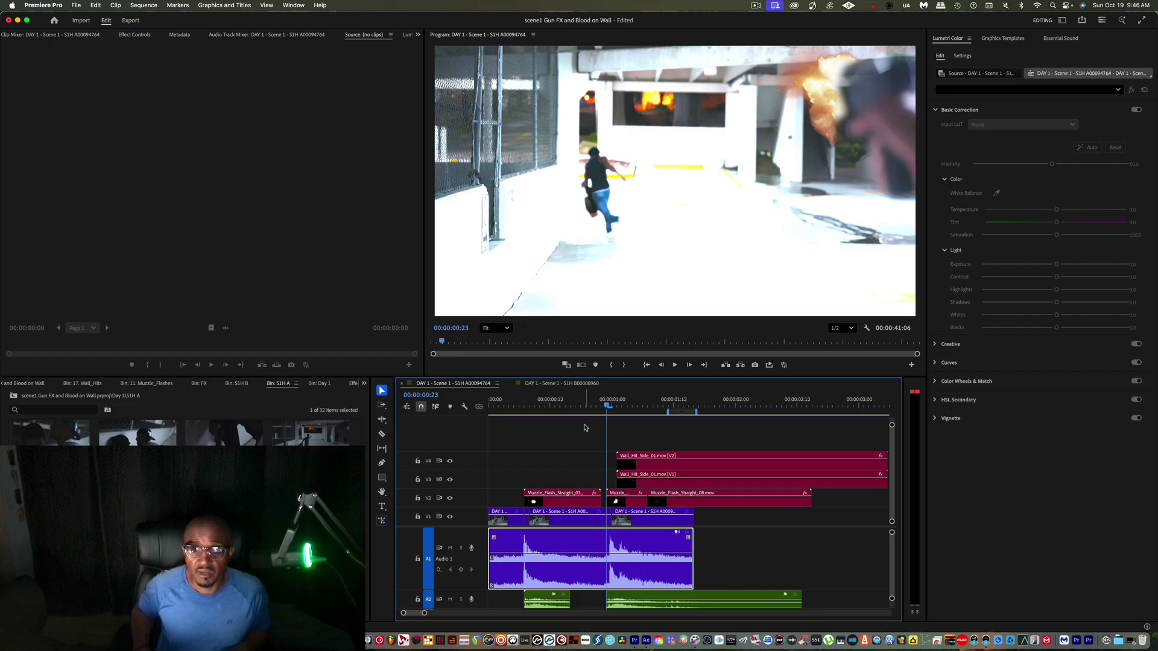
# Step: Play the shot, find the frame at 00:00:01:05 after the wall hit, and move the work area's start there
pyautogui.press('space')
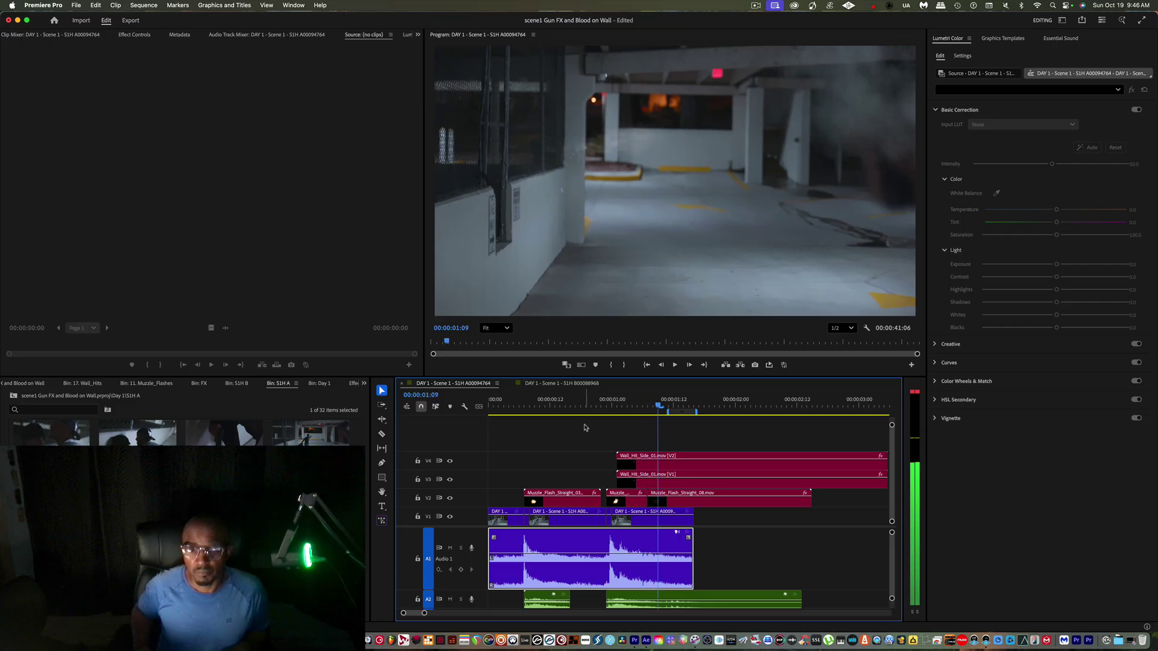
pyautogui.press('Left')
pyautogui.press('Left')
pyautogui.press('Left')
pyautogui.press('Left')
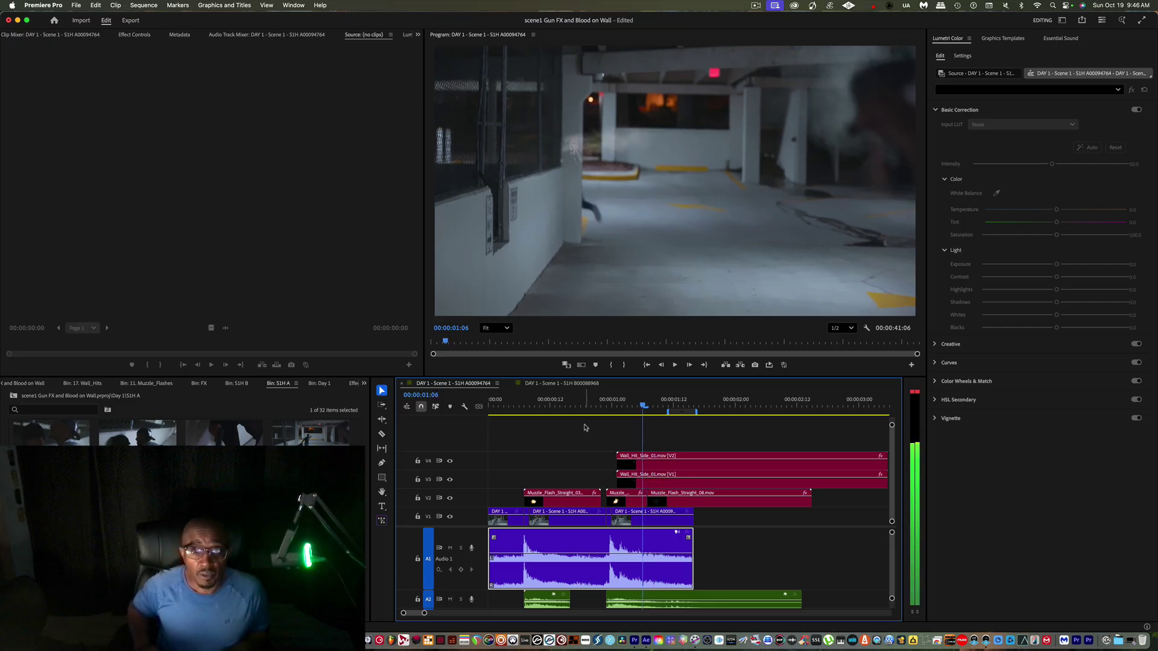
pyautogui.press('Left')
pyautogui.press('Left')
pyautogui.press('Left')
pyautogui.press('Left')
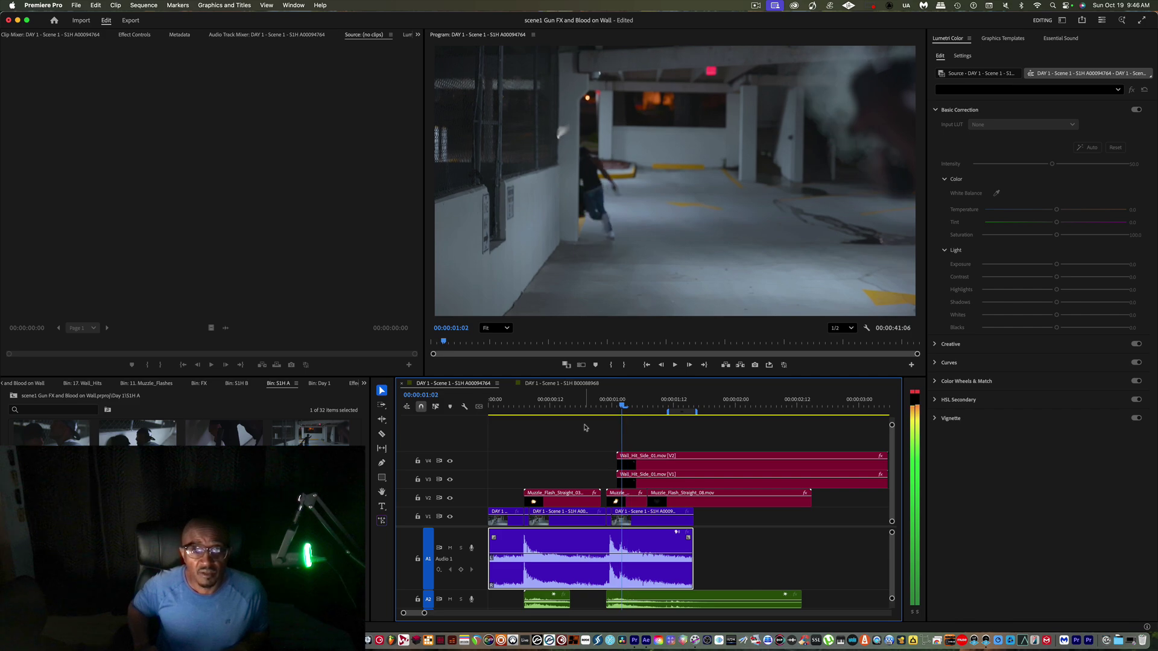
pyautogui.press('Right')
pyautogui.press('Right')
pyautogui.press('Right')
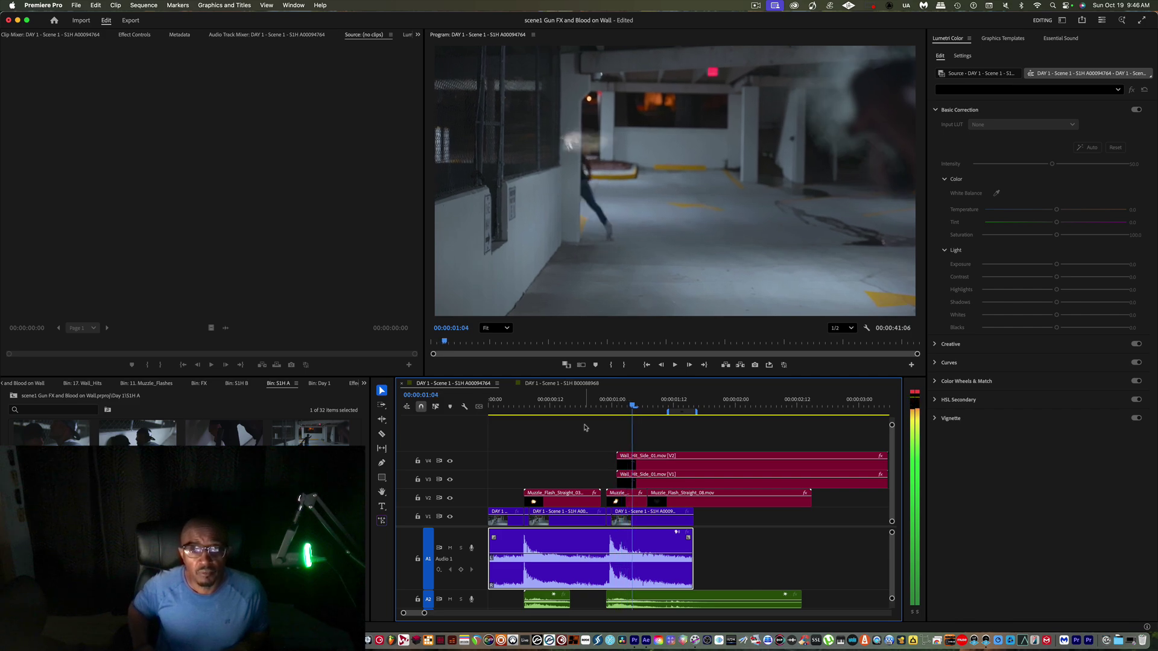
pyautogui.press('Right')
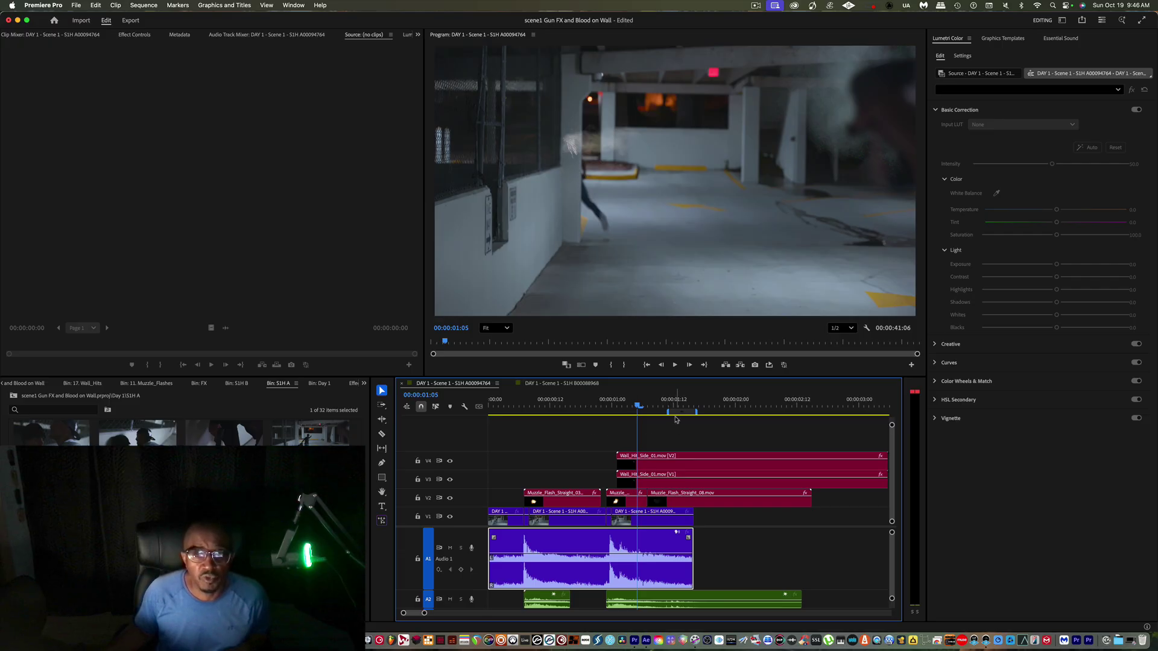
pyautogui.moveTo(668, 411); pyautogui.dragTo(640, 415)
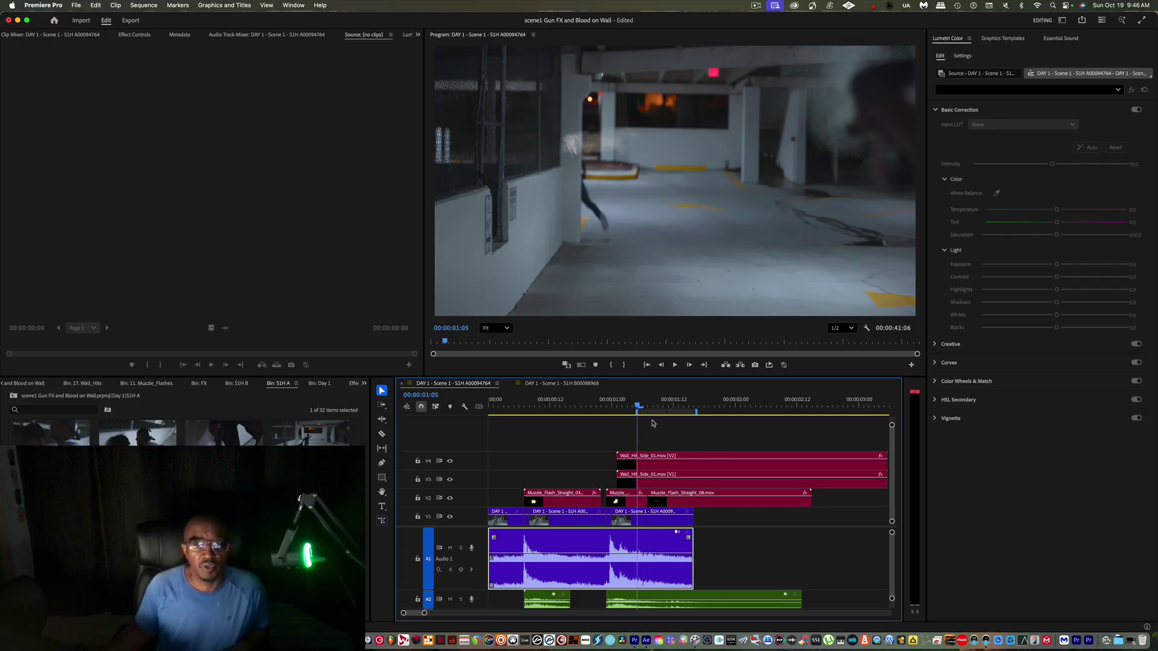
# Step: Select the last V1 footage clip together with the muzzle flash and wall-hit clips above it
pyautogui.click(662, 517)
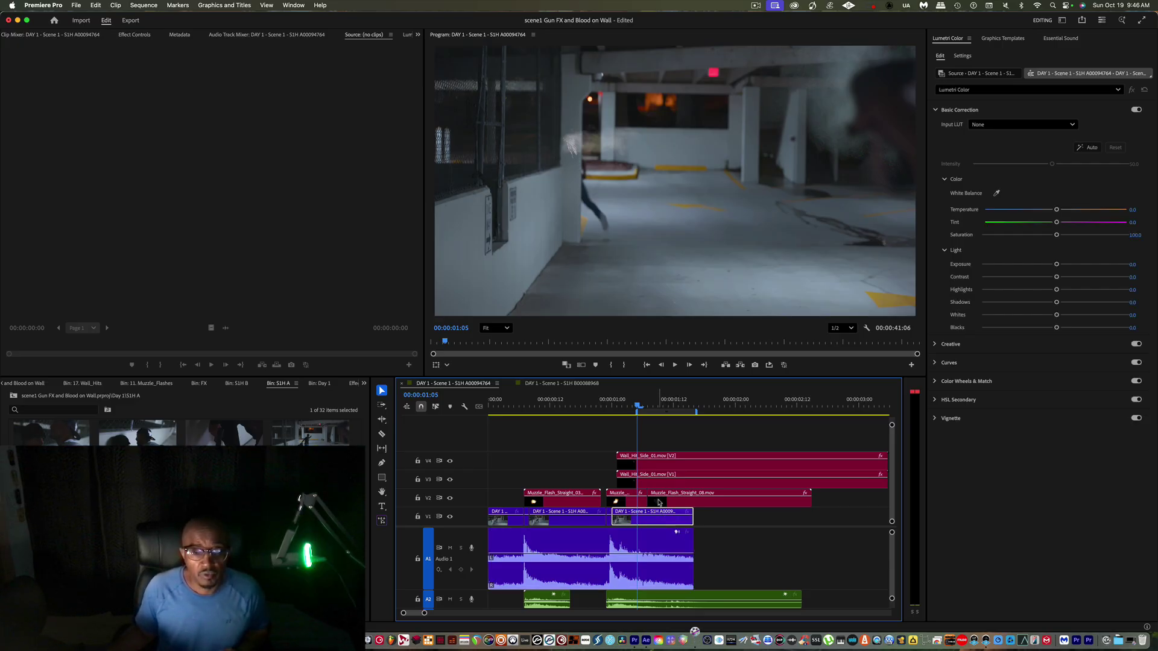
pyautogui.keyDown('shift'); pyautogui.click(659, 502); pyautogui.keyUp('shift')
pyautogui.keyDown('shift'); pyautogui.click(624, 499); pyautogui.keyUp('shift')
pyautogui.keyDown('shift'); pyautogui.click(630, 482); pyautogui.keyUp('shift')
pyautogui.keyDown('shift'); pyautogui.click(635, 465); pyautogui.keyUp('shift')
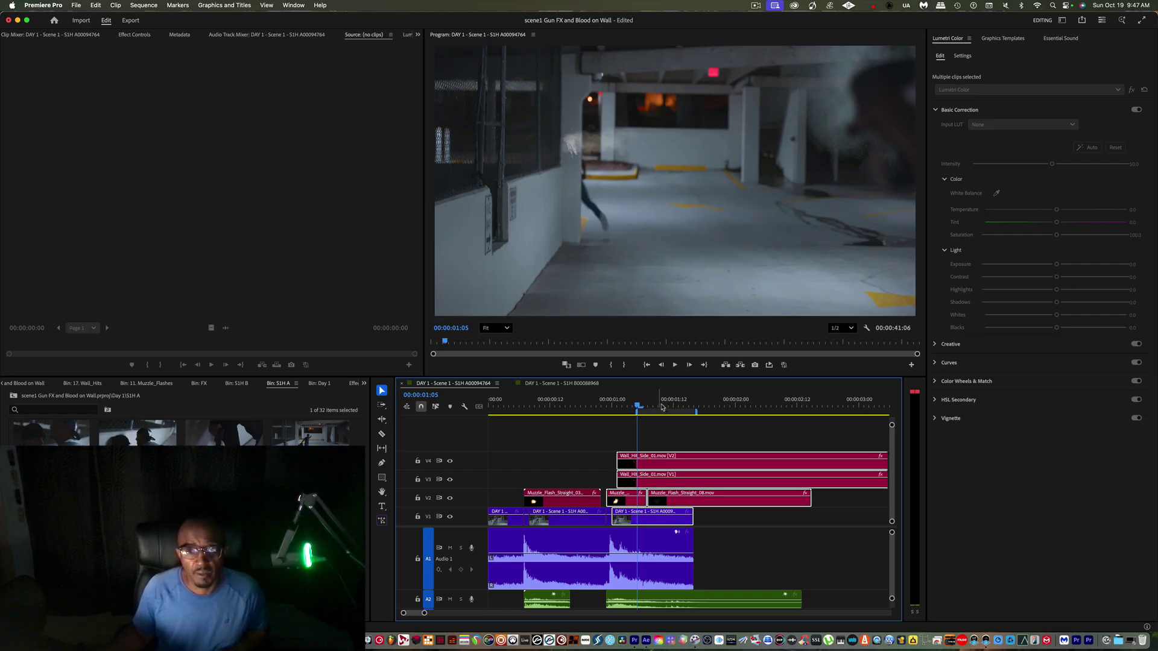
# Step: Check the work area's end by moving the playhead to 00:00:01:16
pyautogui.click(695, 405)
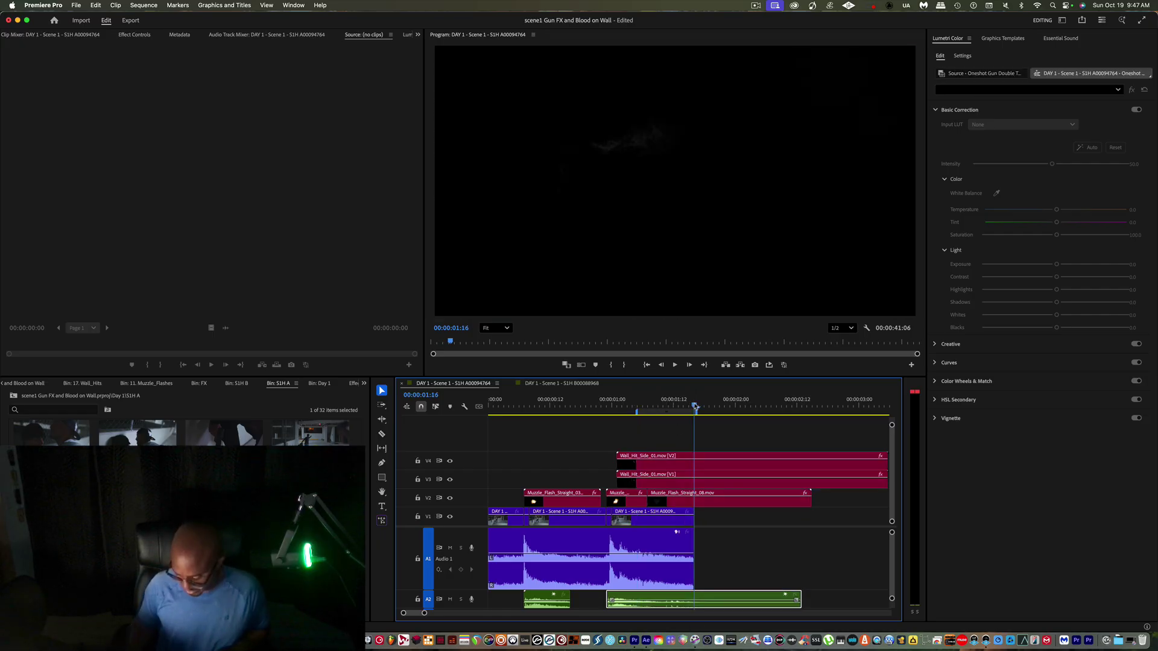
pyautogui.press('Left')
pyautogui.press('Right')
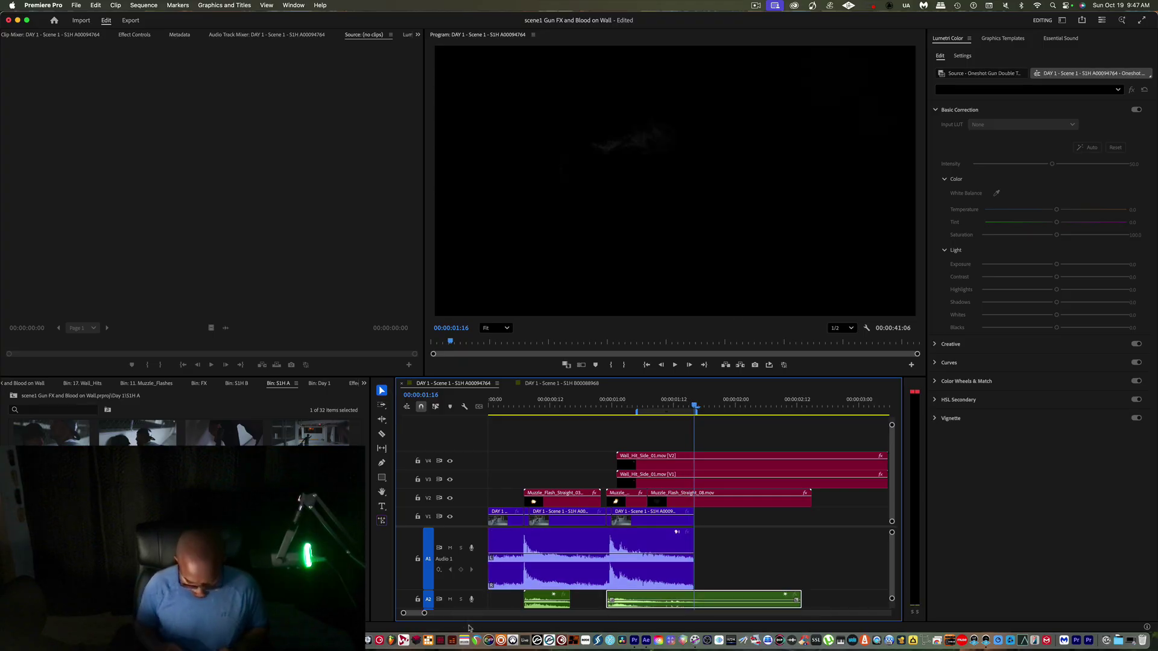
# Step: Open the media export settings and name the output Bullethole in the After Effects folder, replacing the existing file
pyautogui.press('super+m')
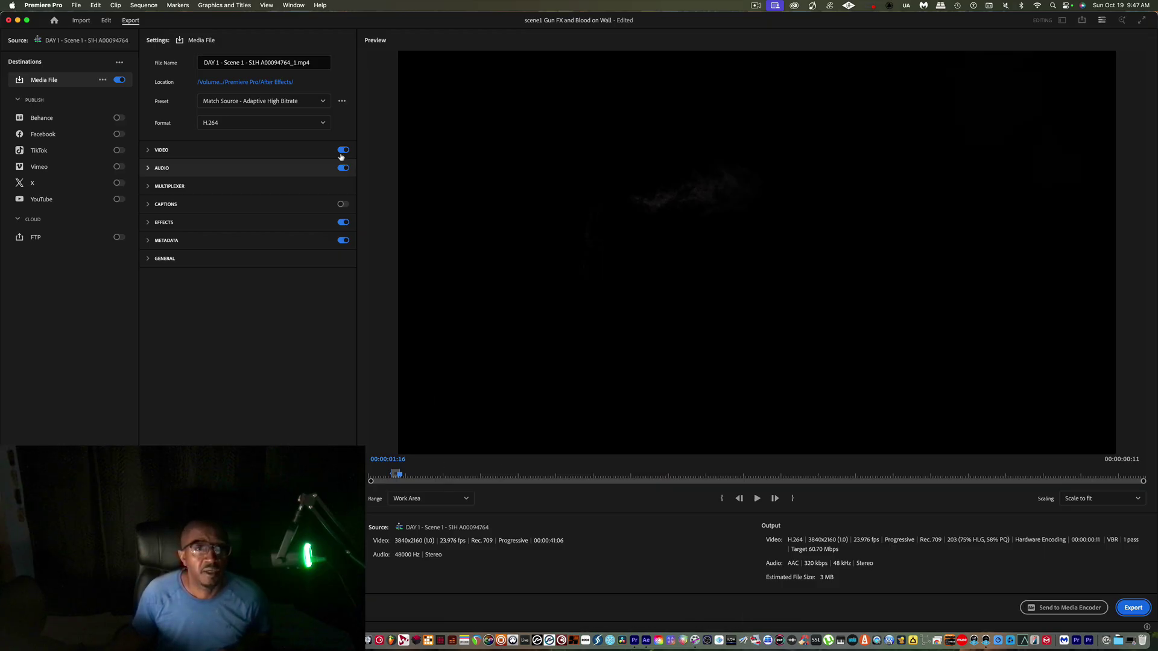
pyautogui.click(252, 85)
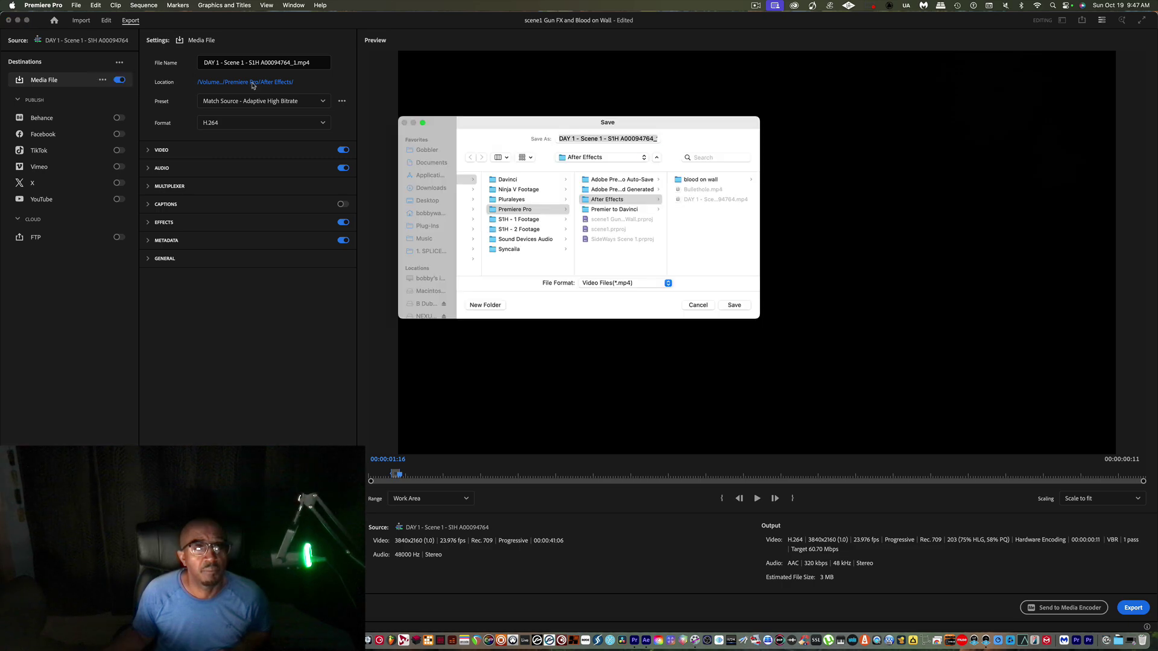
pyautogui.click(698, 190)
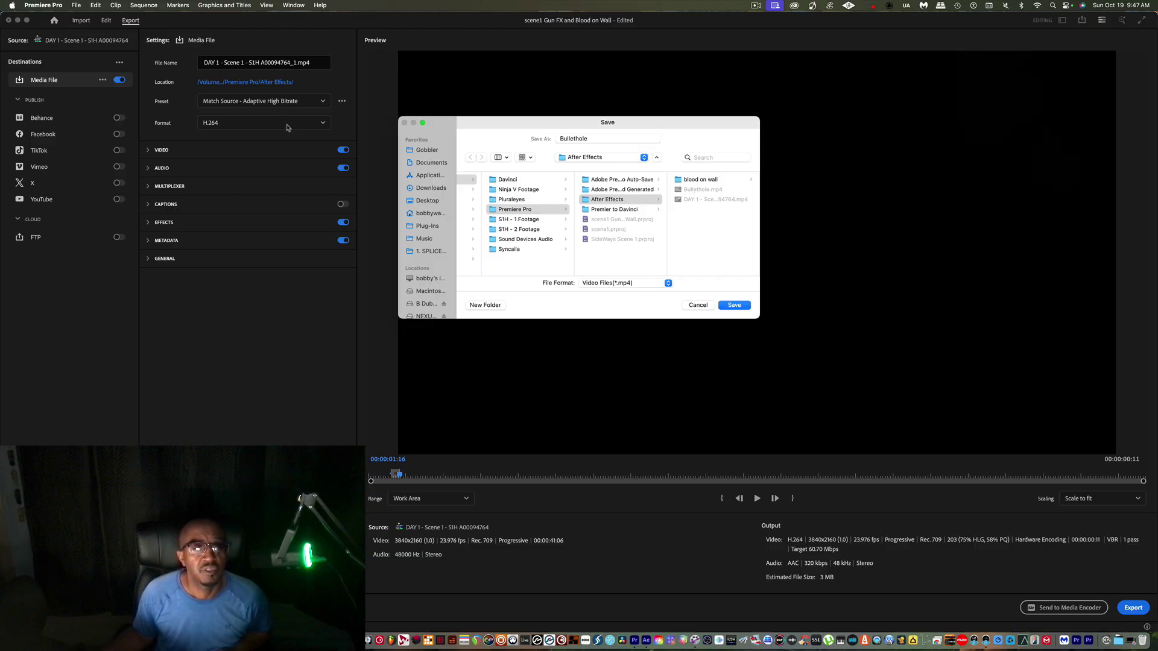
pyautogui.click(726, 305)
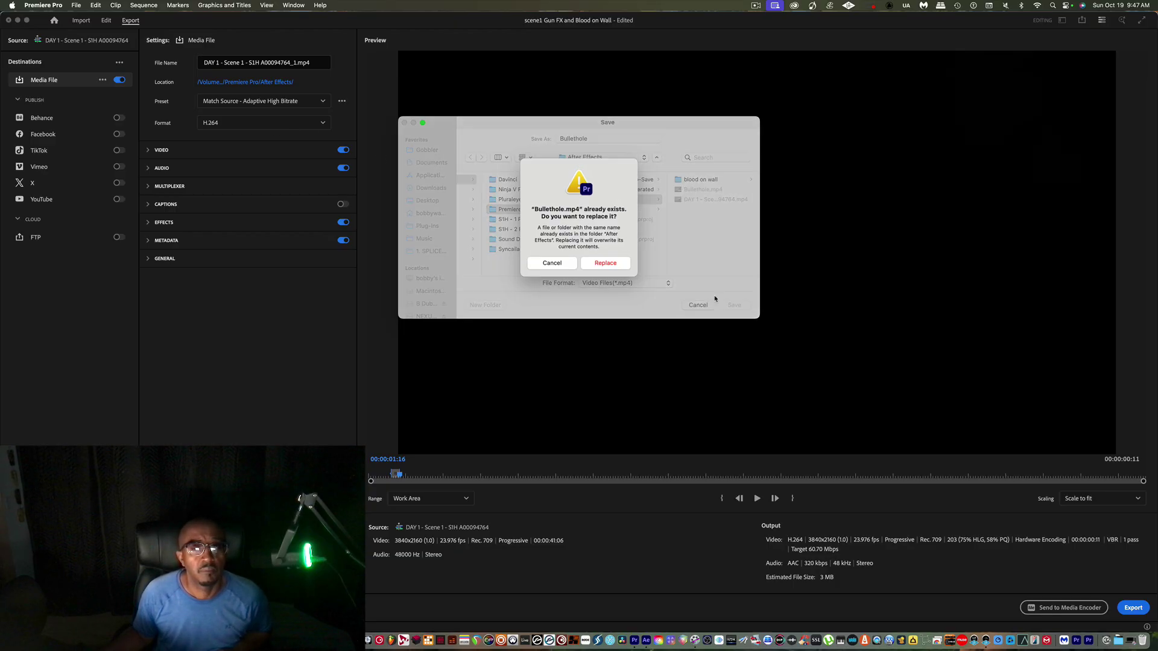
pyautogui.click(605, 262)
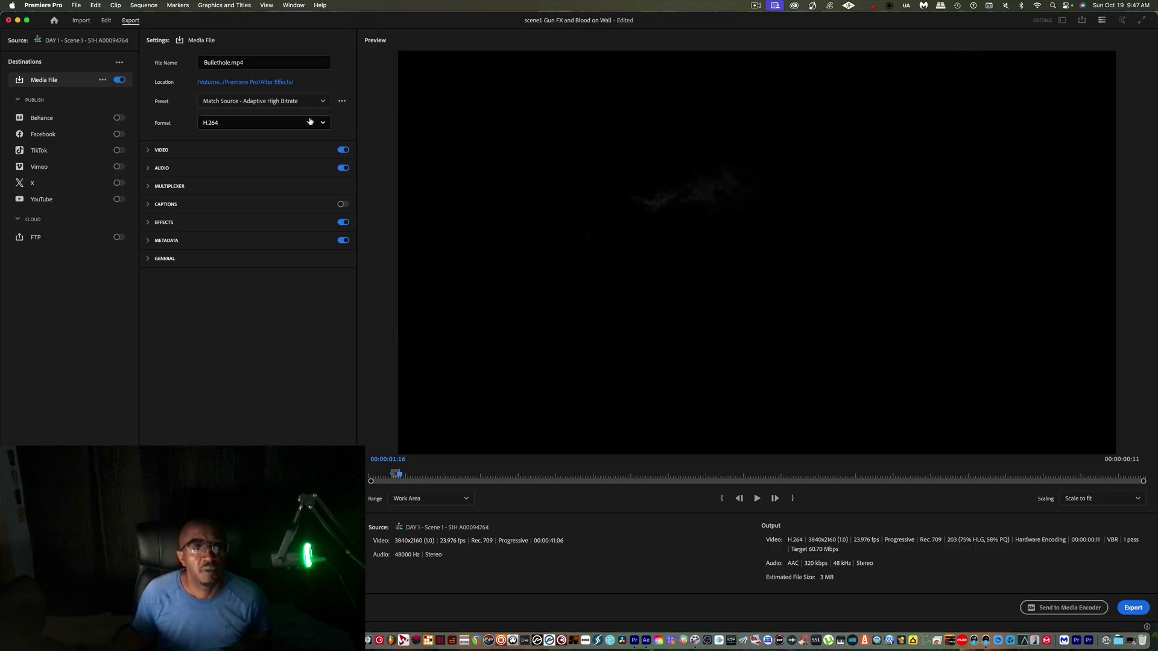
# Step: Set the export format to QuickTime
pyautogui.click(313, 123)
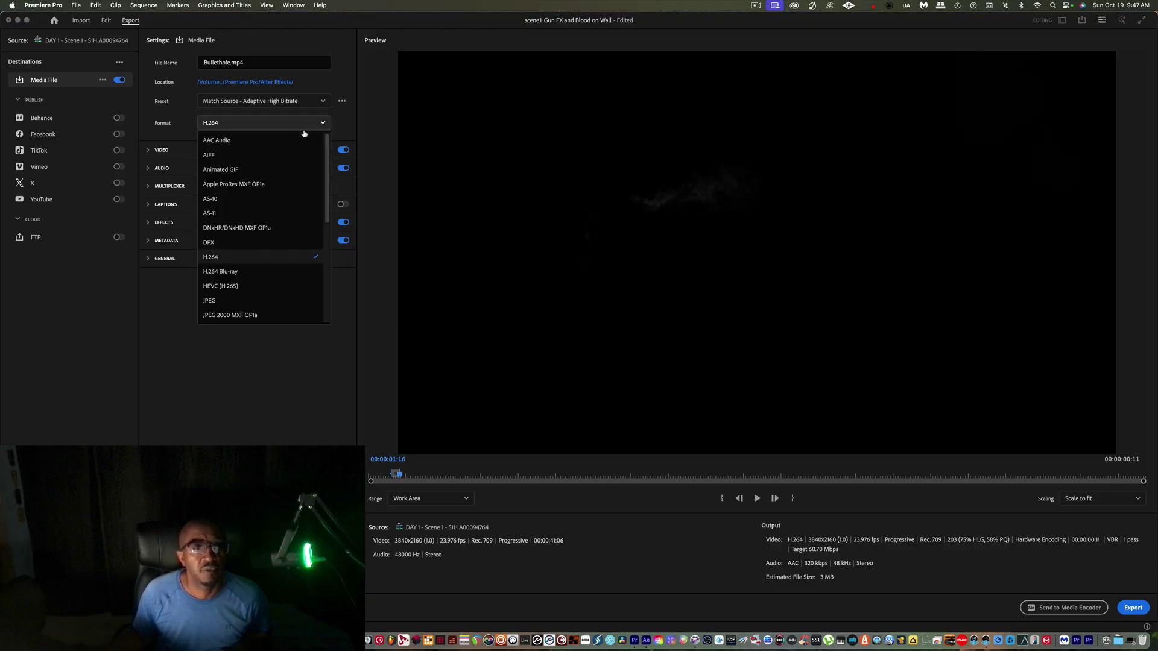
pyautogui.scroll(-5, 268, 235)
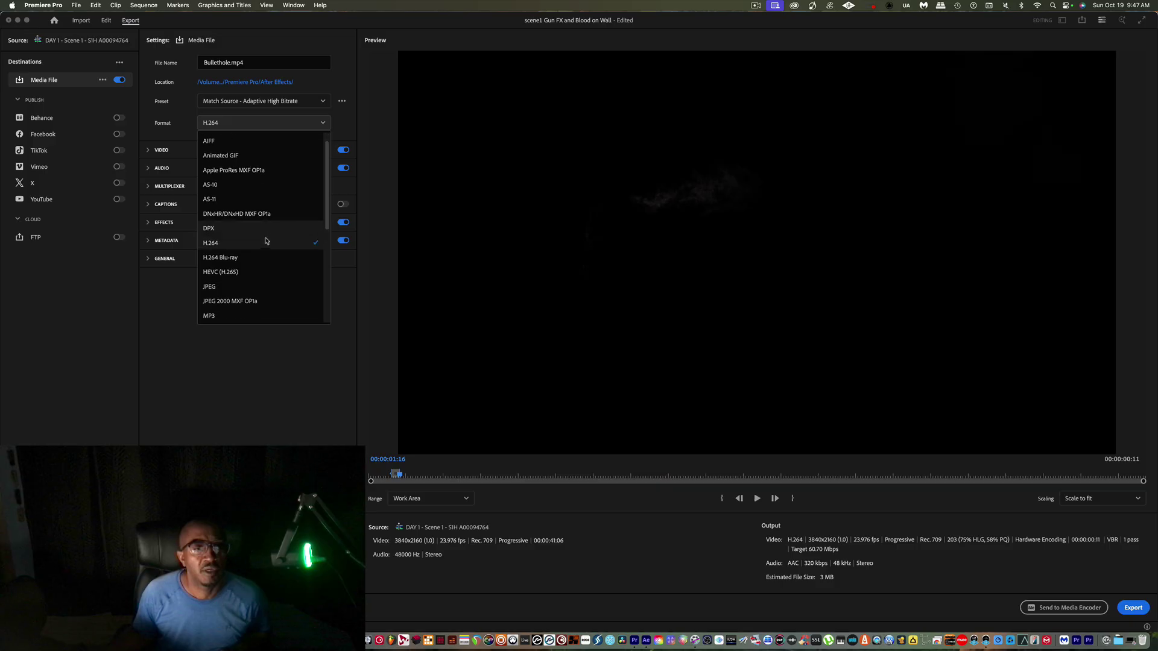
pyautogui.scroll(-4, 265, 244)
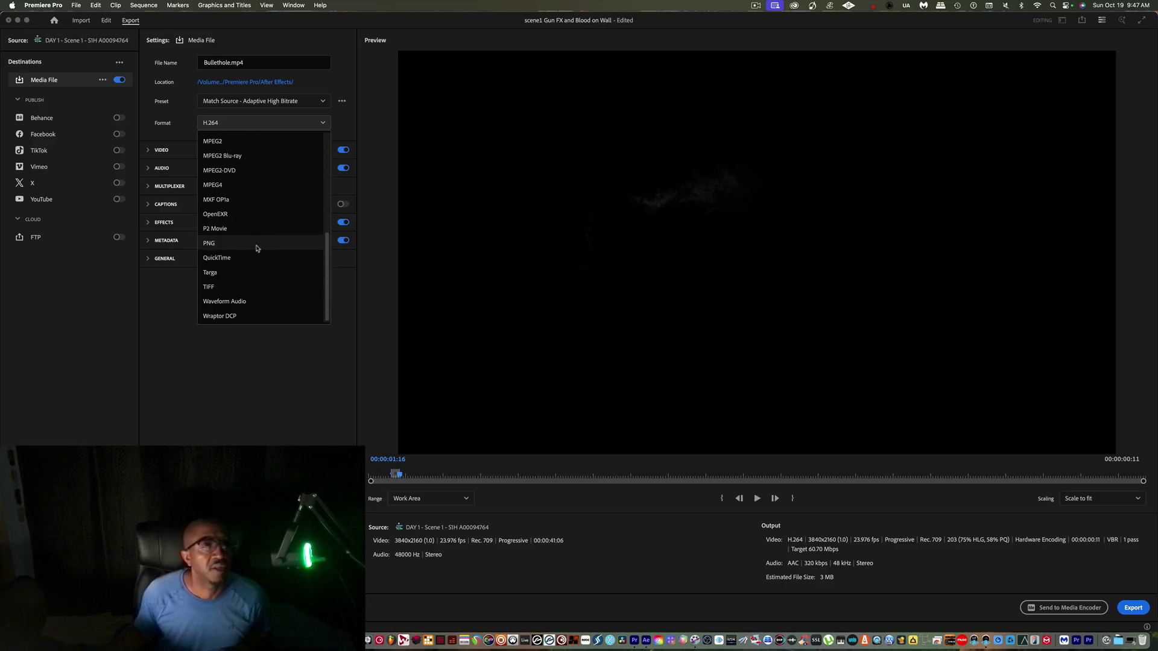
pyautogui.click(255, 256)
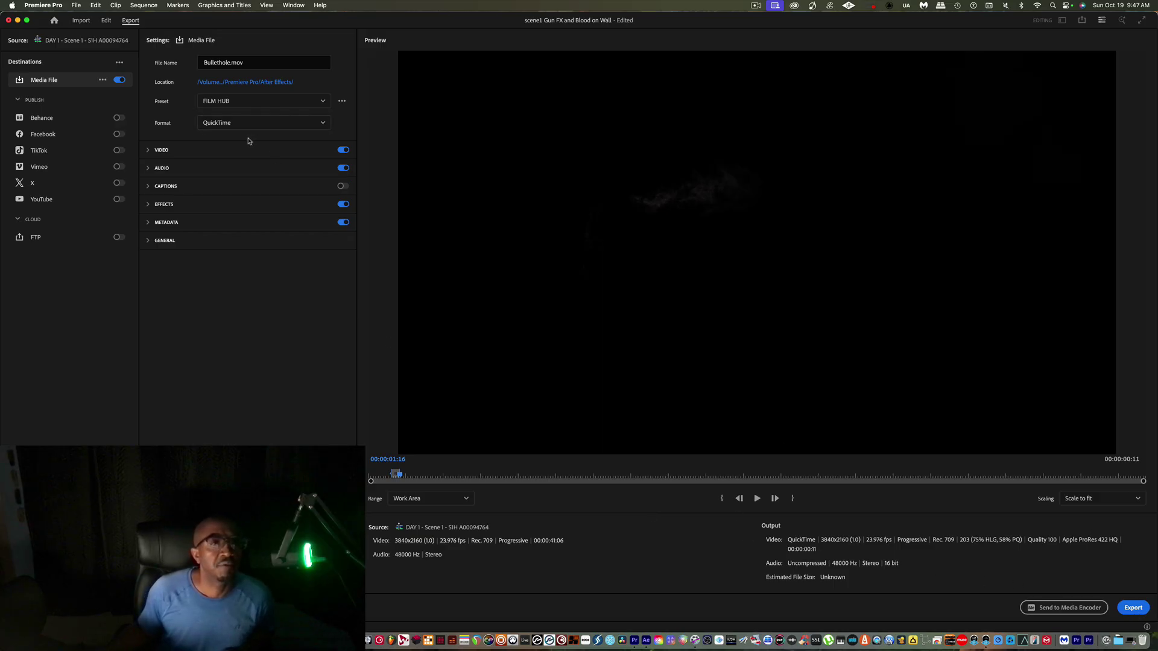
# Step: Keep Apple ProRes 422 HQ as the video codec and export the Bullethole clip
pyautogui.click(149, 150)
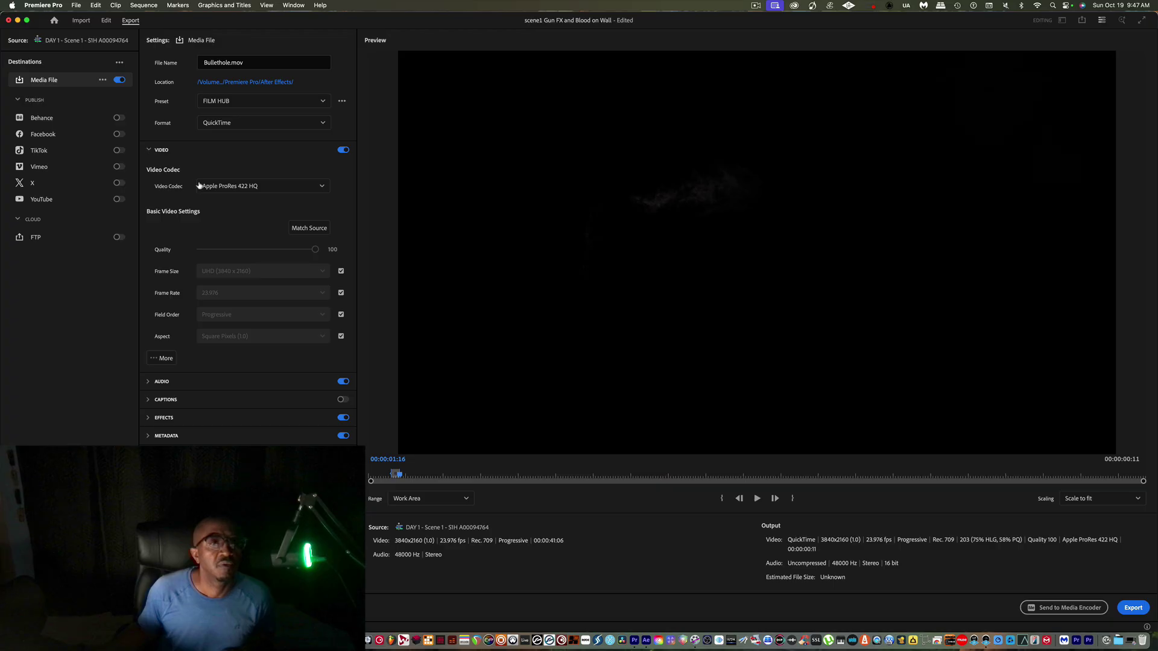
pyautogui.click(241, 187)
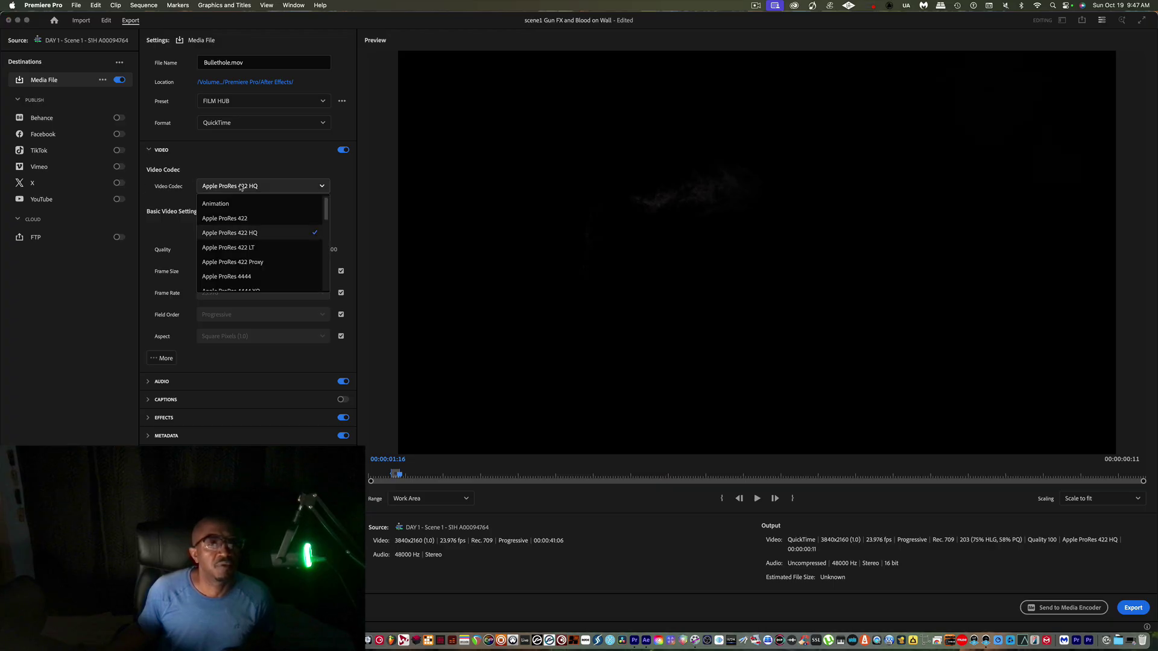
pyautogui.click(259, 161)
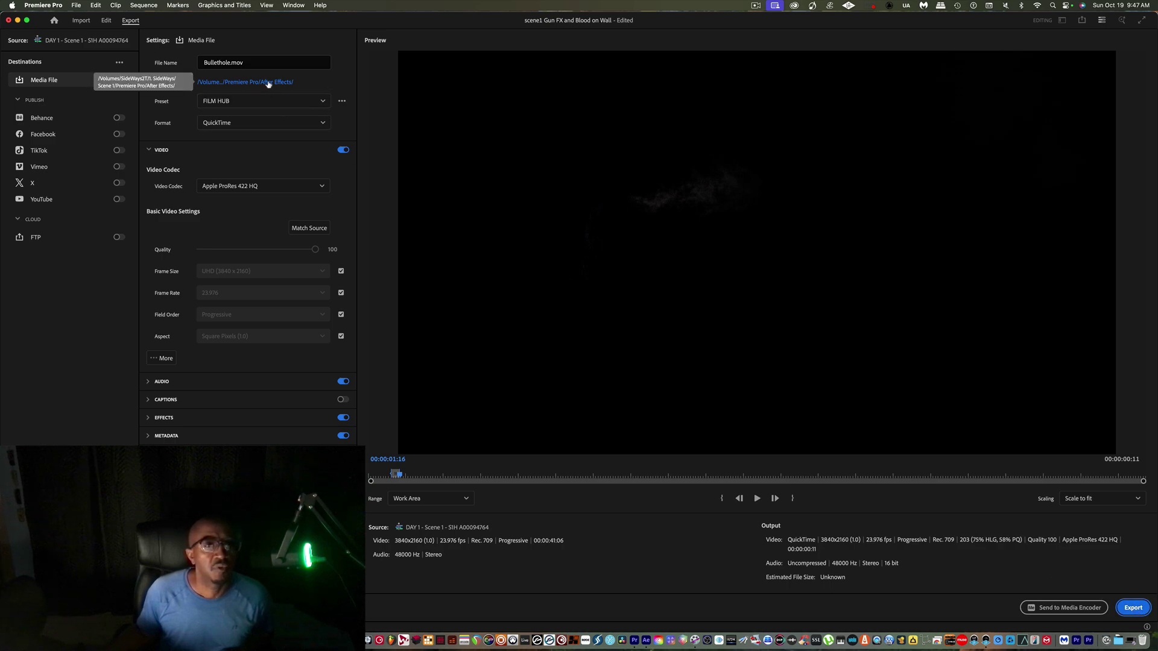
pyautogui.click(1131, 608)
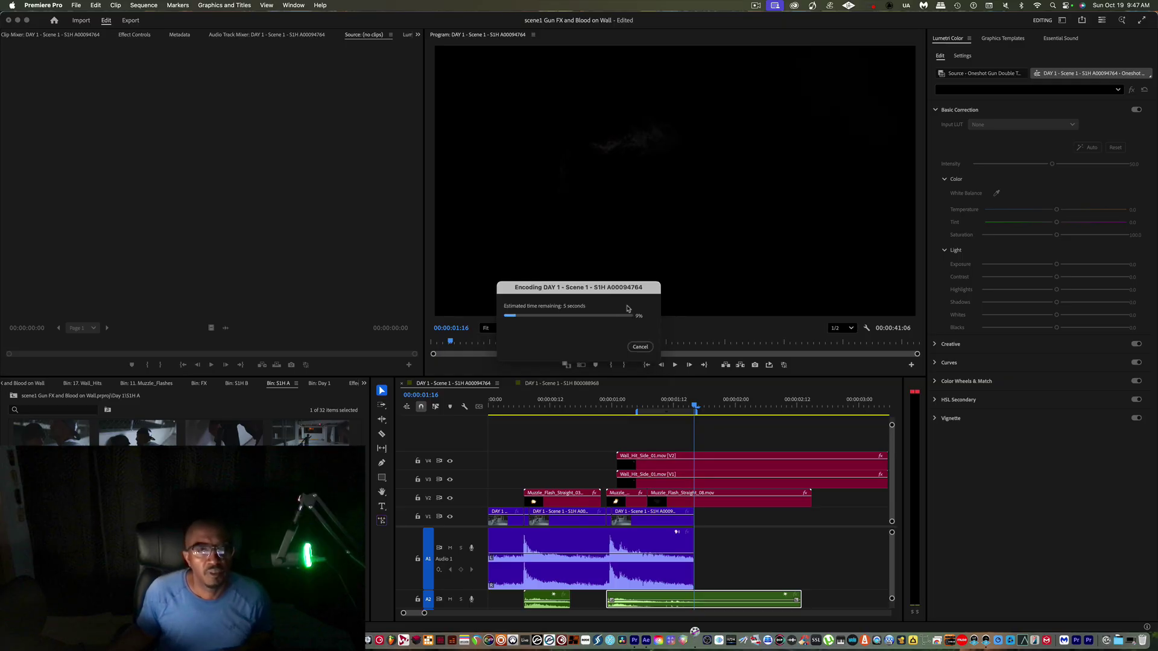
# Step: Return to After Effects and show the project's items
pyautogui.click(17, 20)
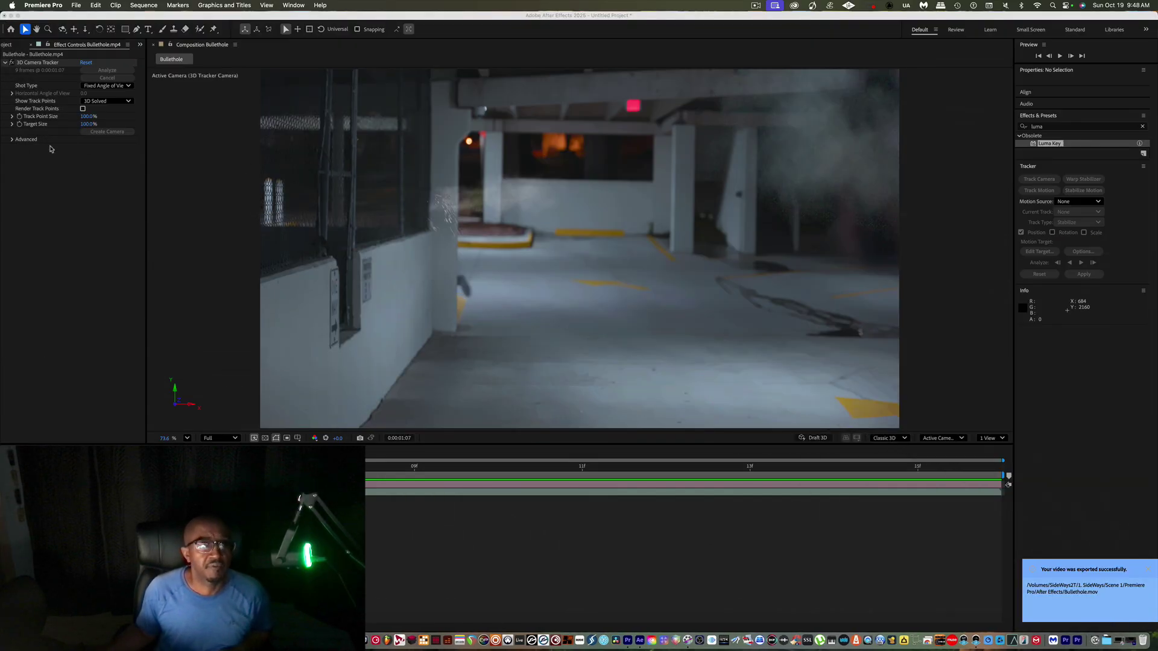
pyautogui.click(10, 45)
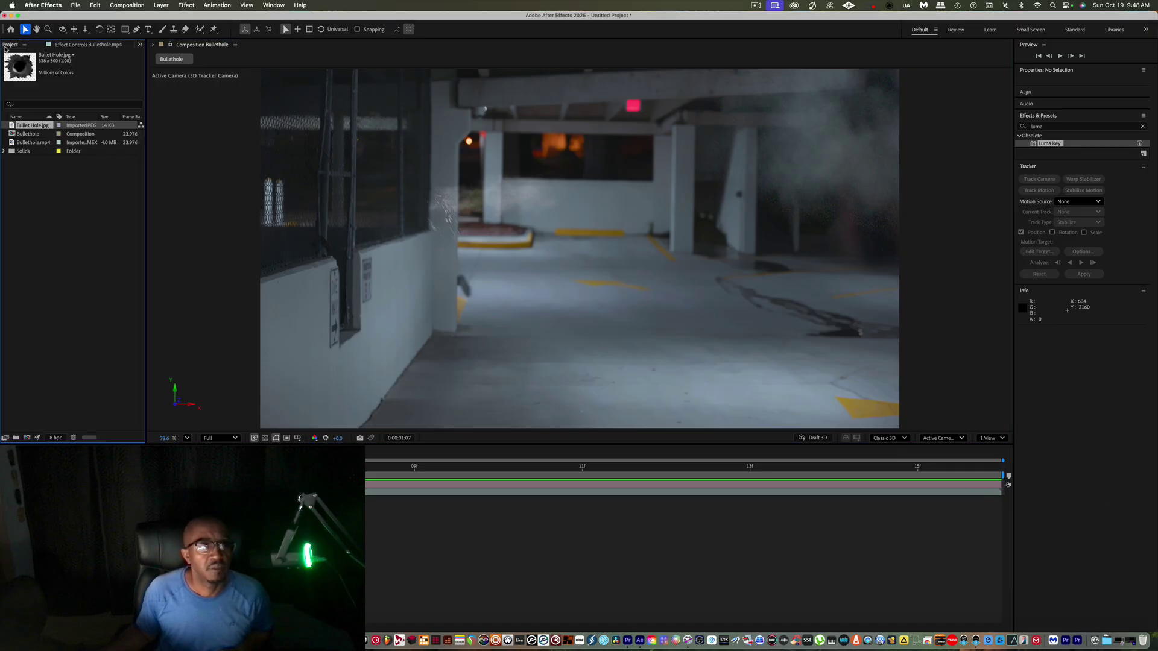
# Step: Remove the Bullethole.mp4 footage from the project and undo the removal
pyautogui.click(27, 143)
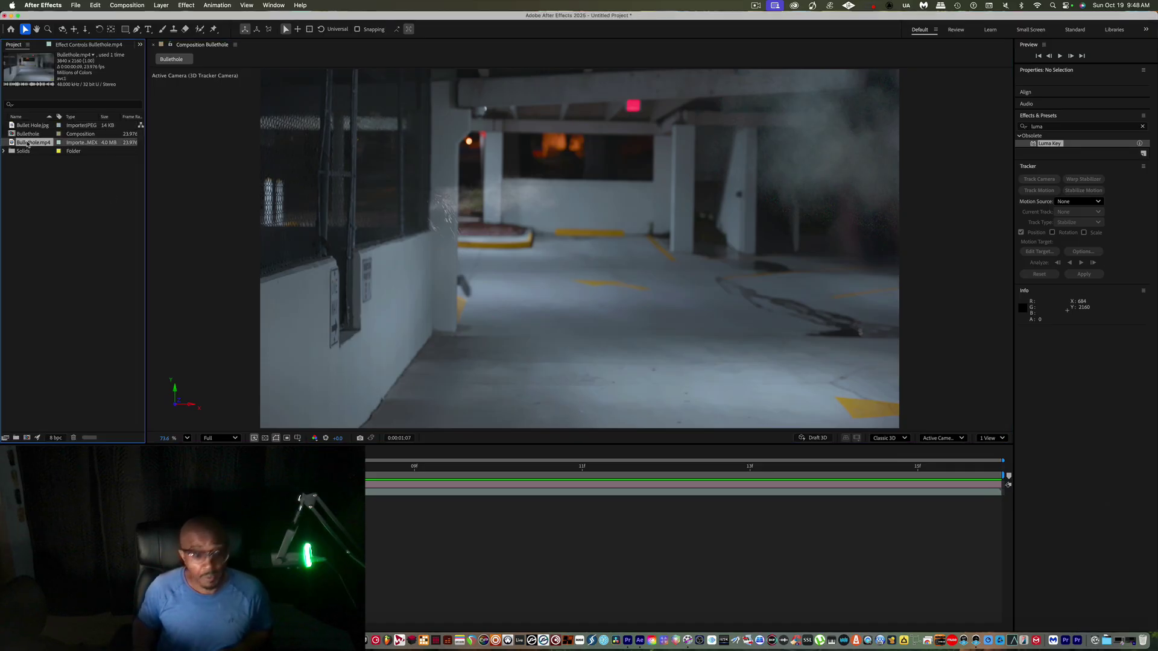
pyautogui.press('Delete')
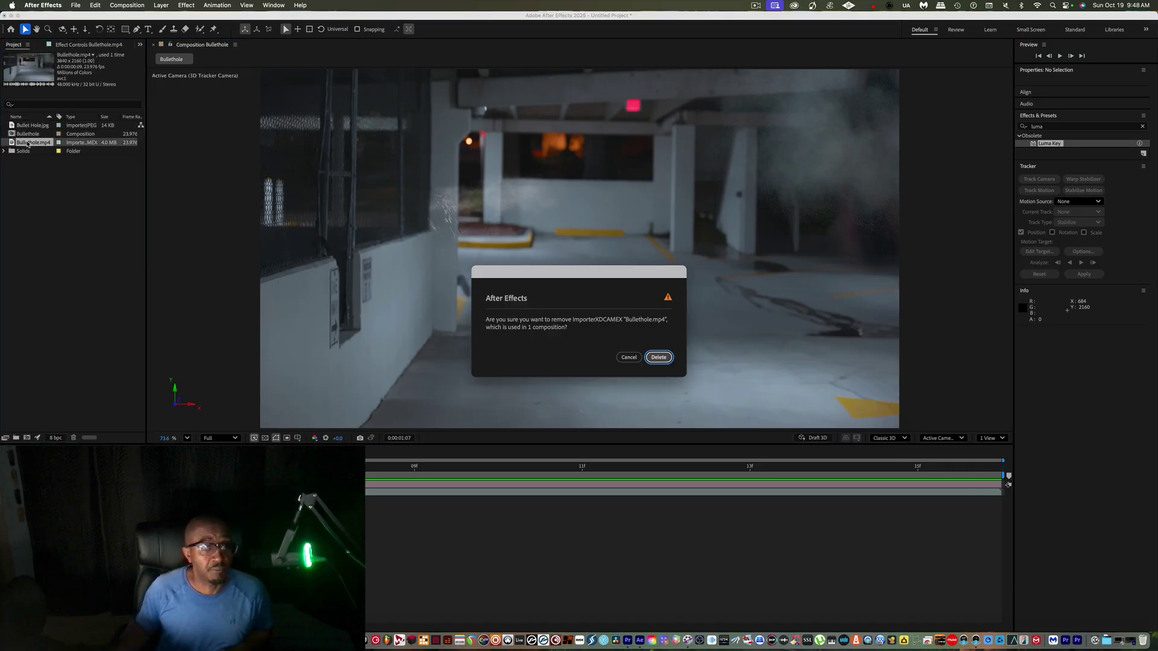
pyautogui.click(659, 358)
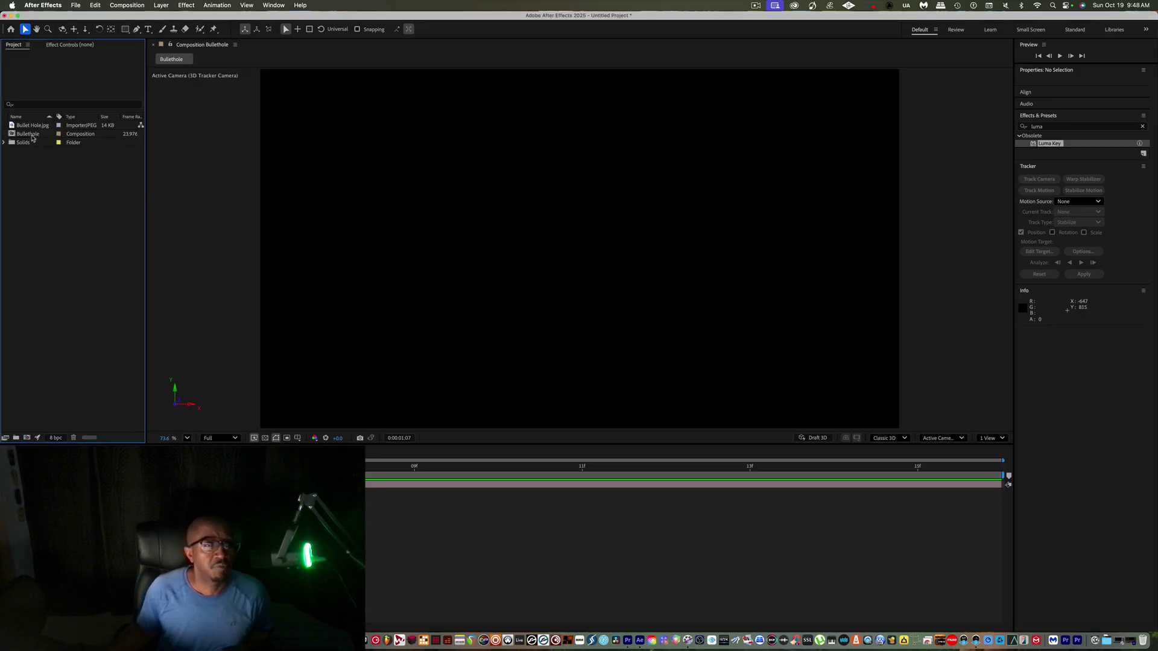
pyautogui.press('super+z')
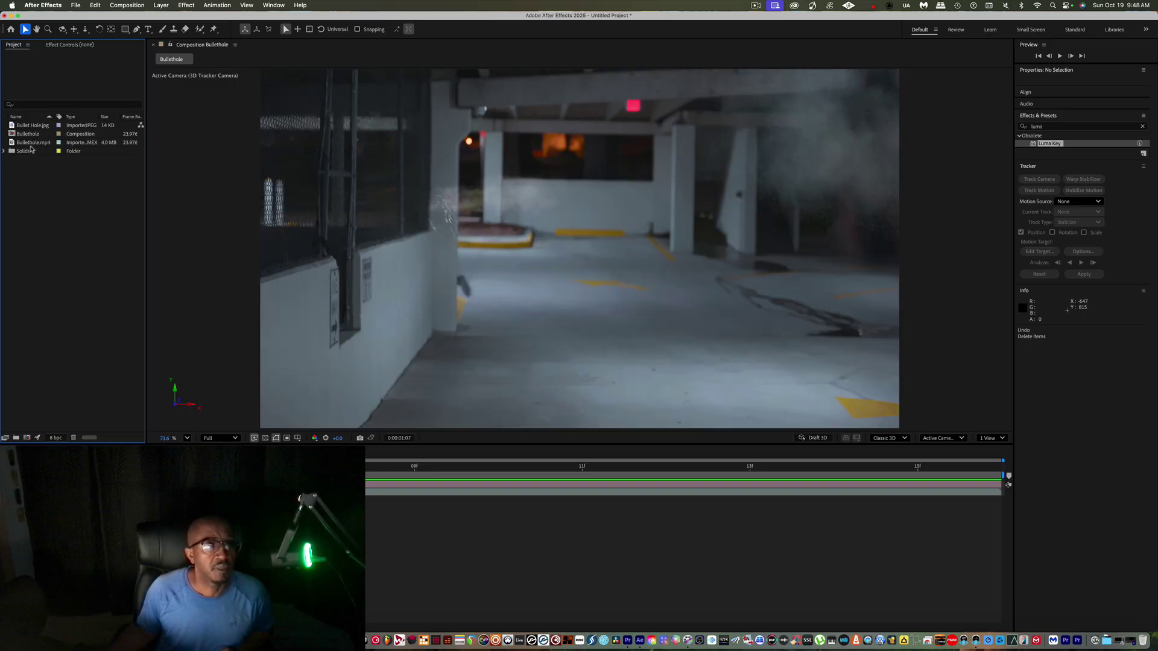
# Step: Delete the Bullethole.mp4 footage and the Solids folder from the project
pyautogui.click(30, 143)
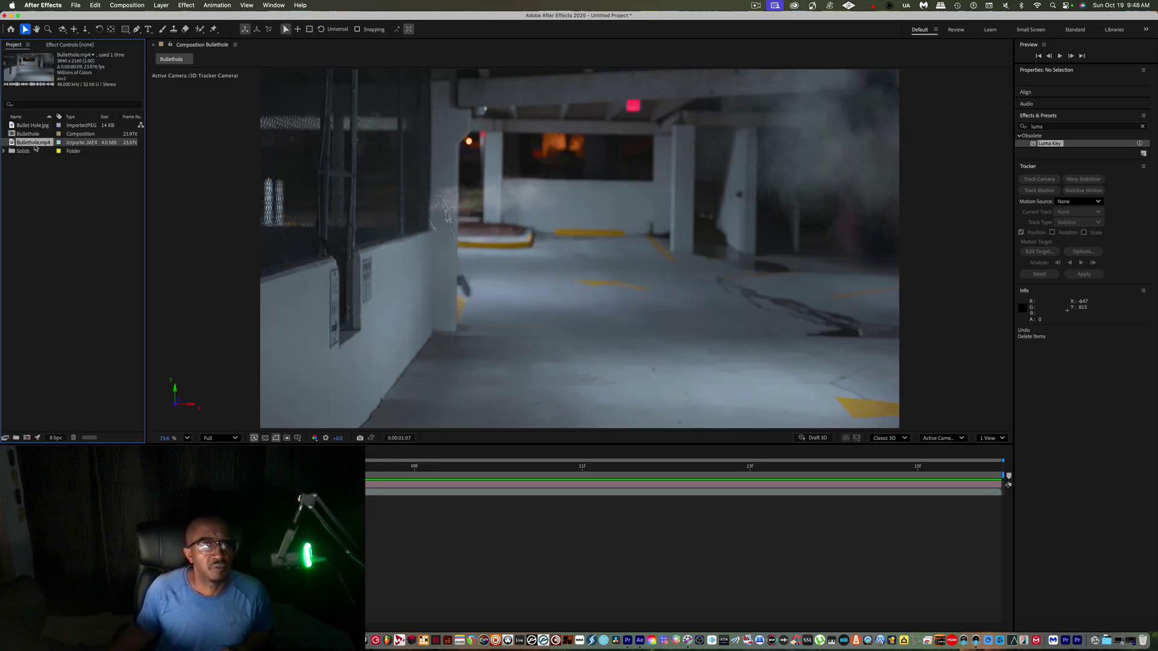
pyautogui.press('Delete')
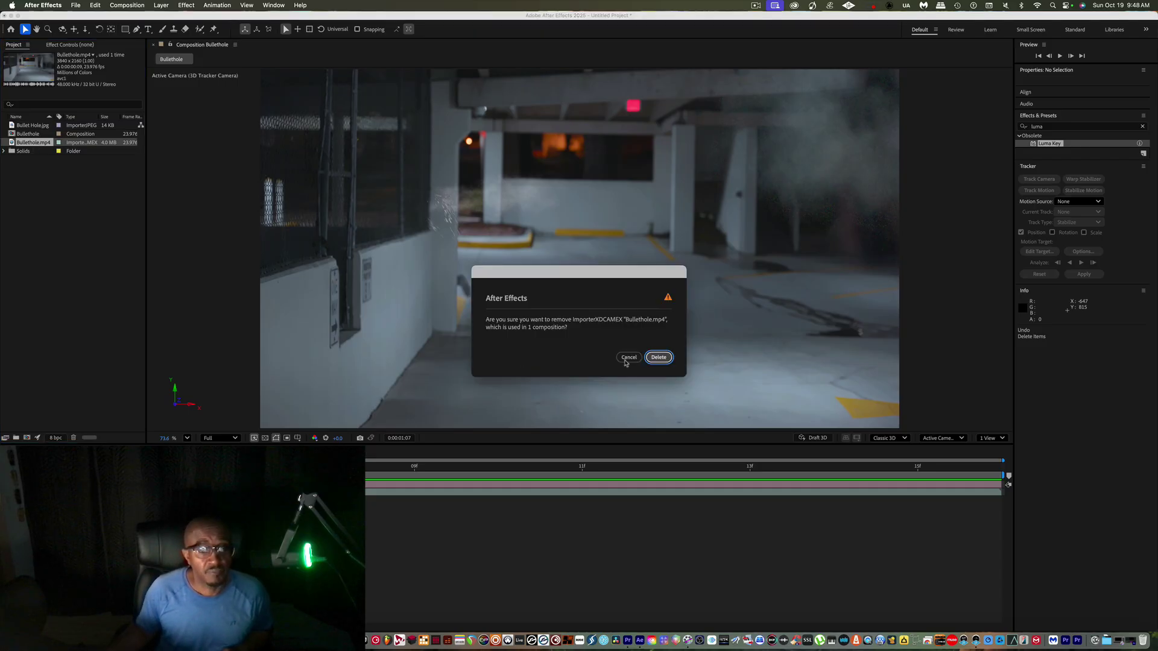
pyautogui.click(664, 359)
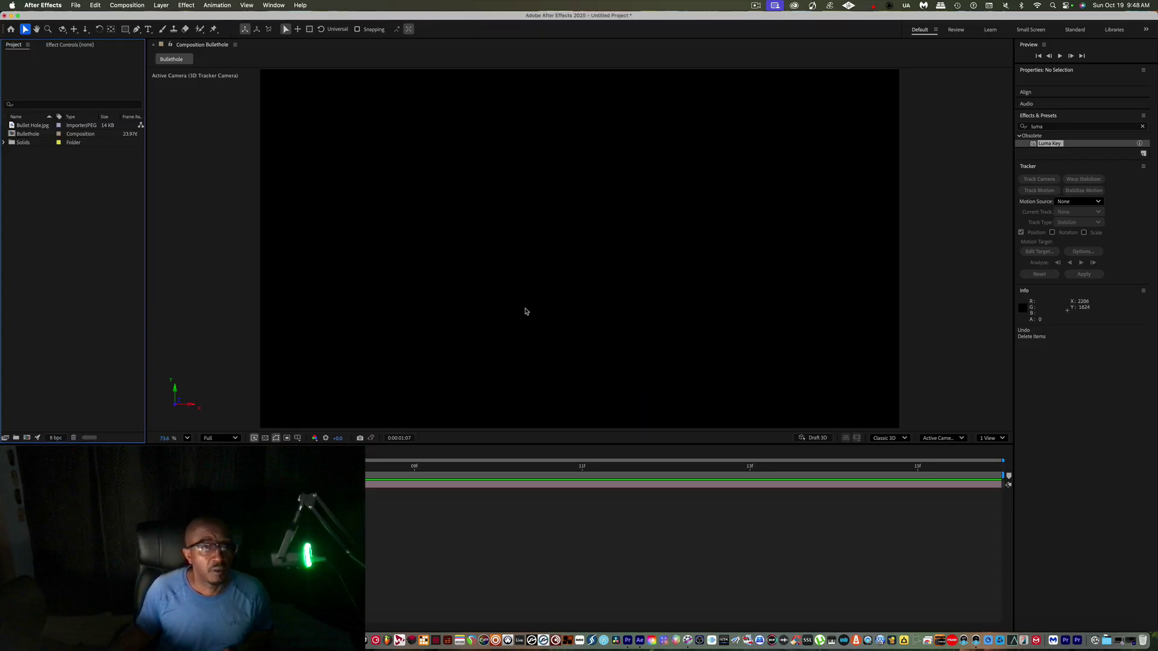
pyautogui.click(24, 143)
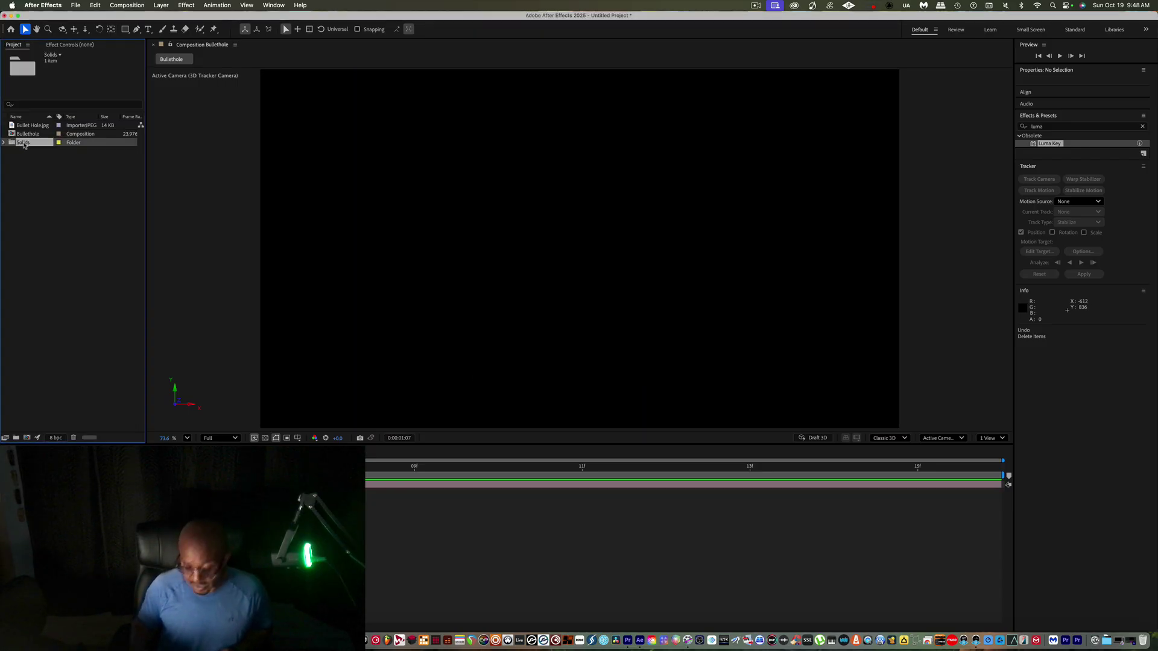
pyautogui.press('Delete')
pyautogui.click(658, 357)
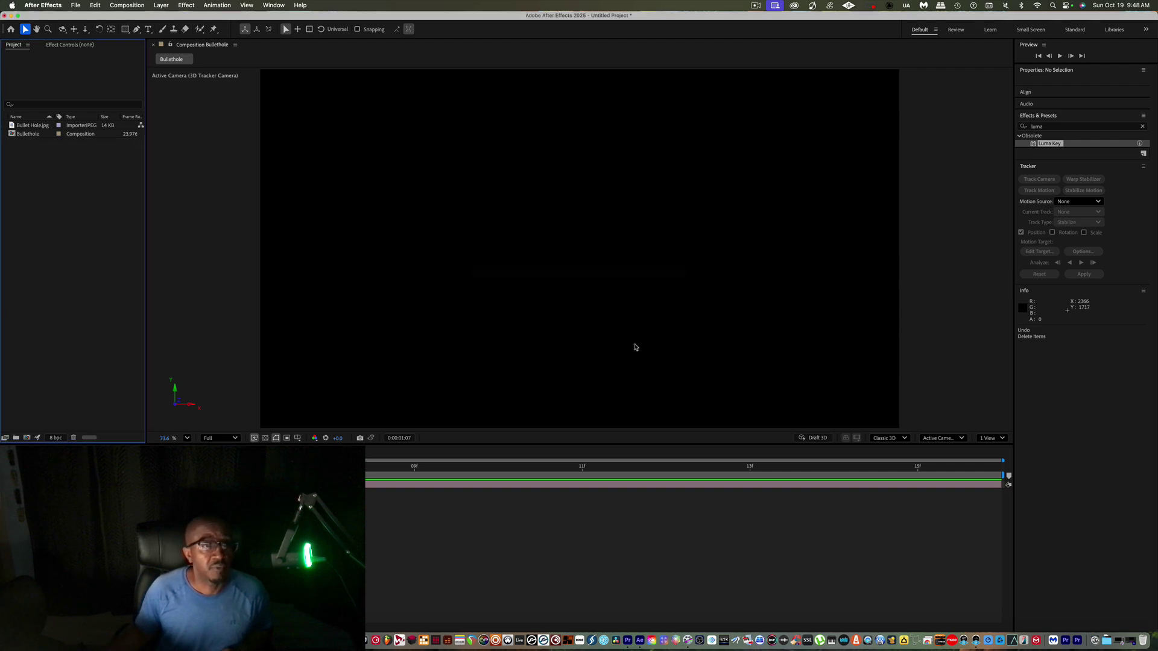
# Step: Delete the Bullethole composition and Bullet Hole.jpg from the project
pyautogui.click(31, 133)
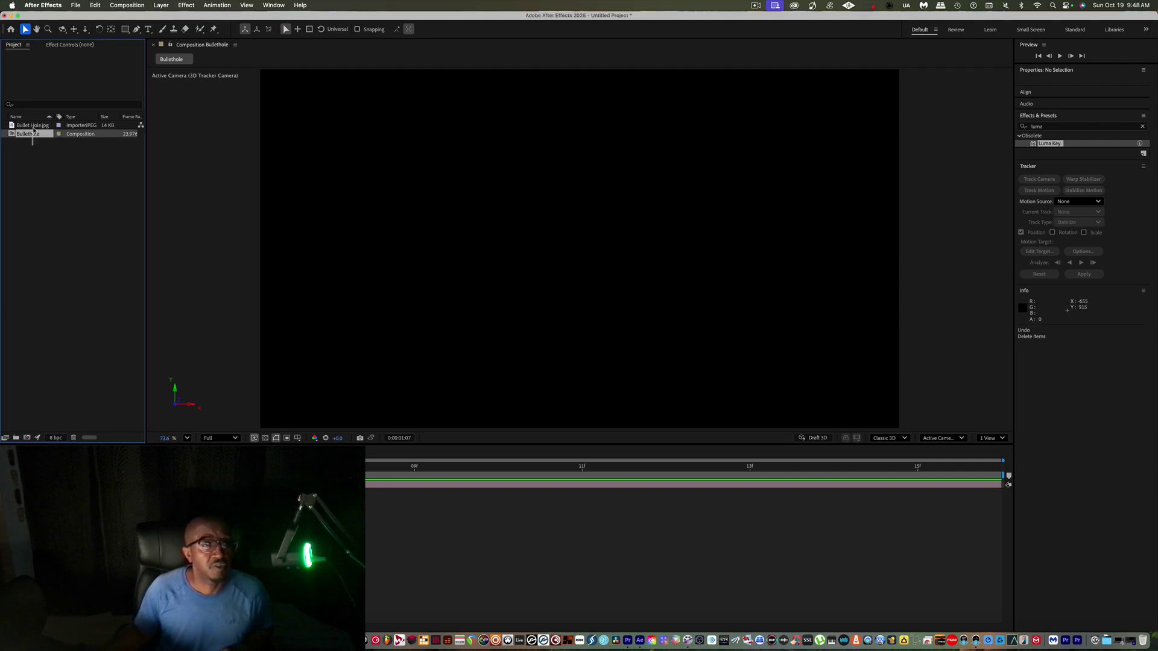
pyautogui.keyDown('shift'); pyautogui.click(33, 125); pyautogui.keyUp('shift')
pyautogui.press('Delete')
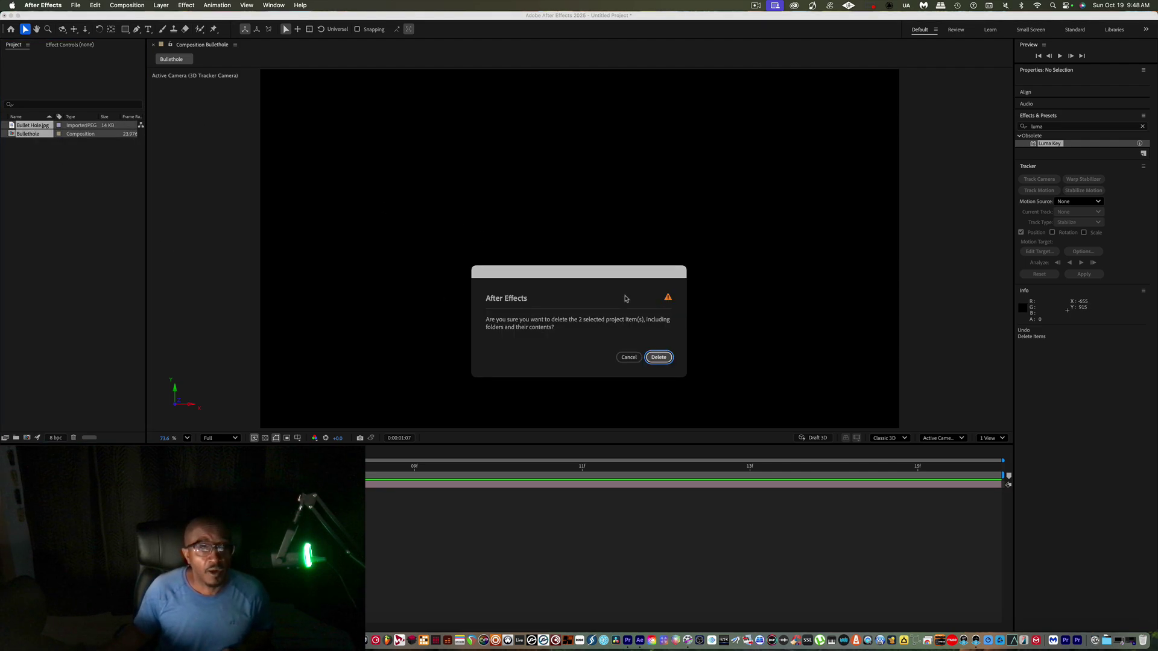
pyautogui.click(659, 356)
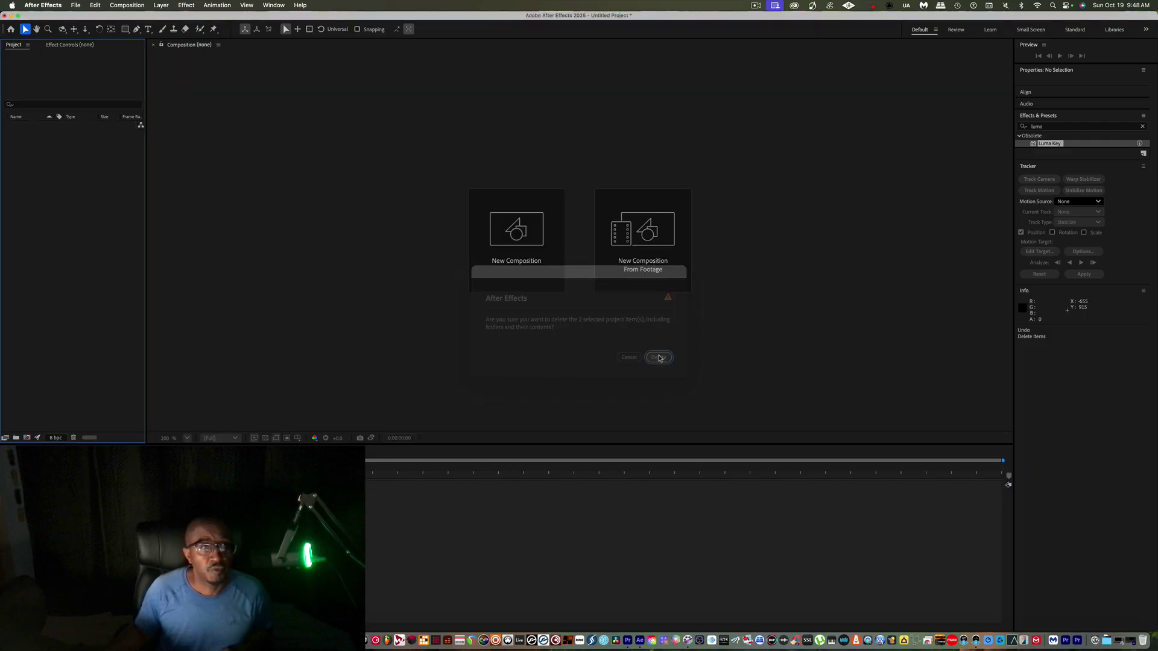
# Step: Import Bullet Hole.jpg from the Gifs folder into the project
pyautogui.doubleClick(59, 205)
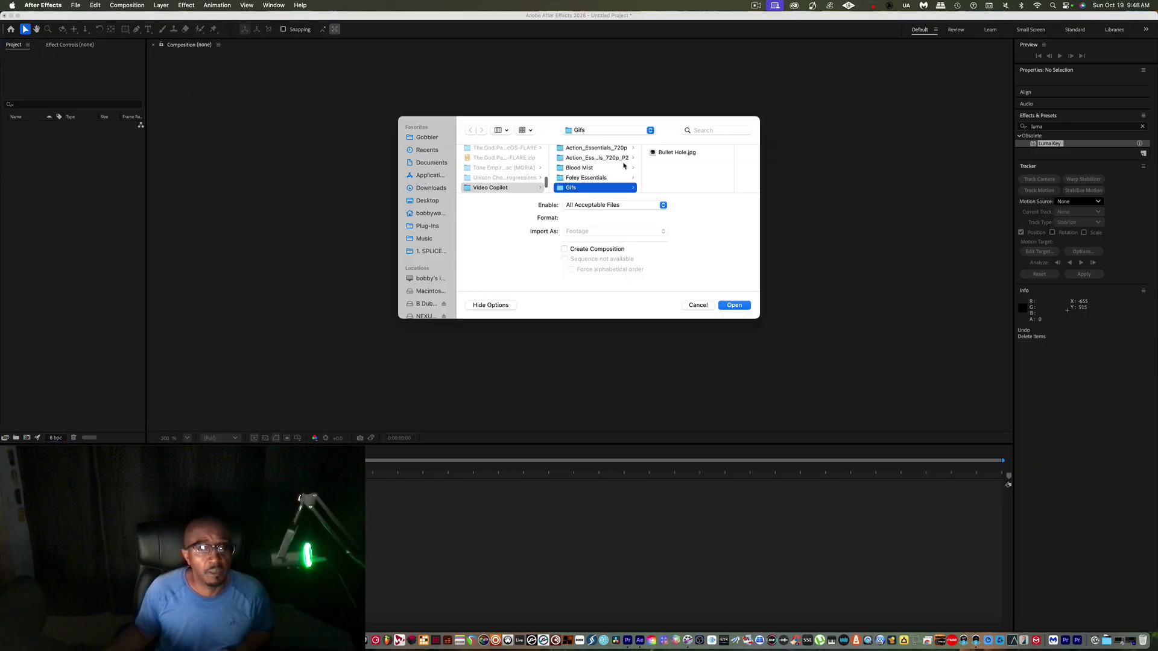
pyautogui.click(673, 152)
pyautogui.click(735, 305)
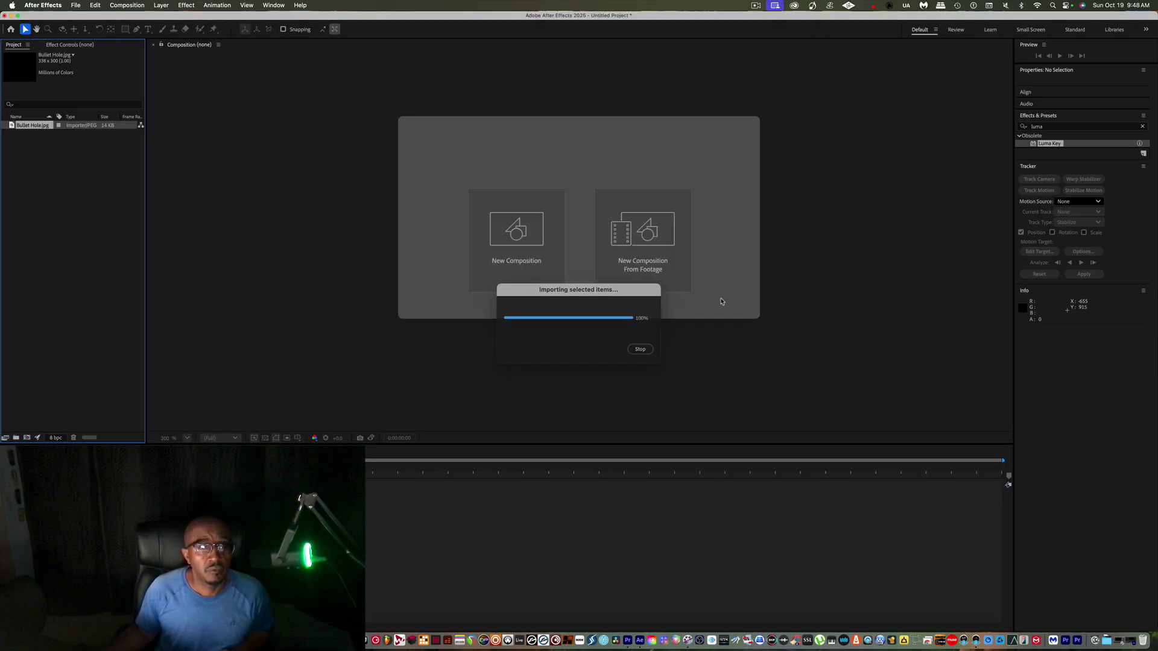
# Step: Start another footage import and browse the SideWays2T drive to 1. SideWays, Scene 1, Premiere Pro, After Effects
pyautogui.click(44, 188)
pyautogui.doubleClick(50, 188)
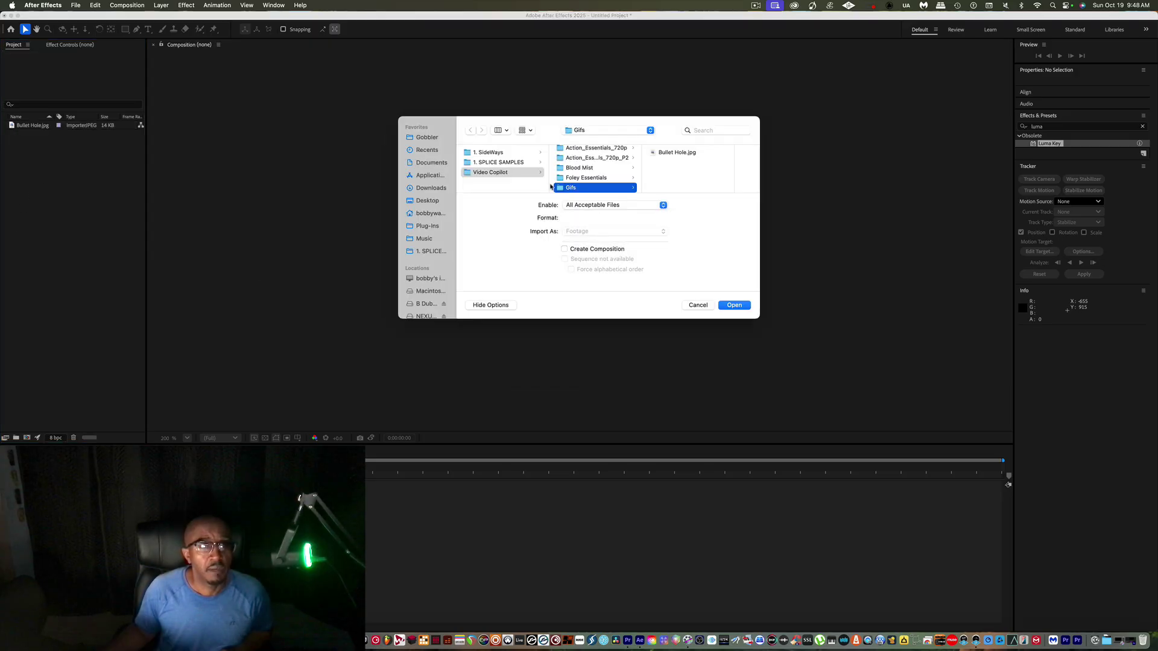
pyautogui.scroll(-5, 434, 208)
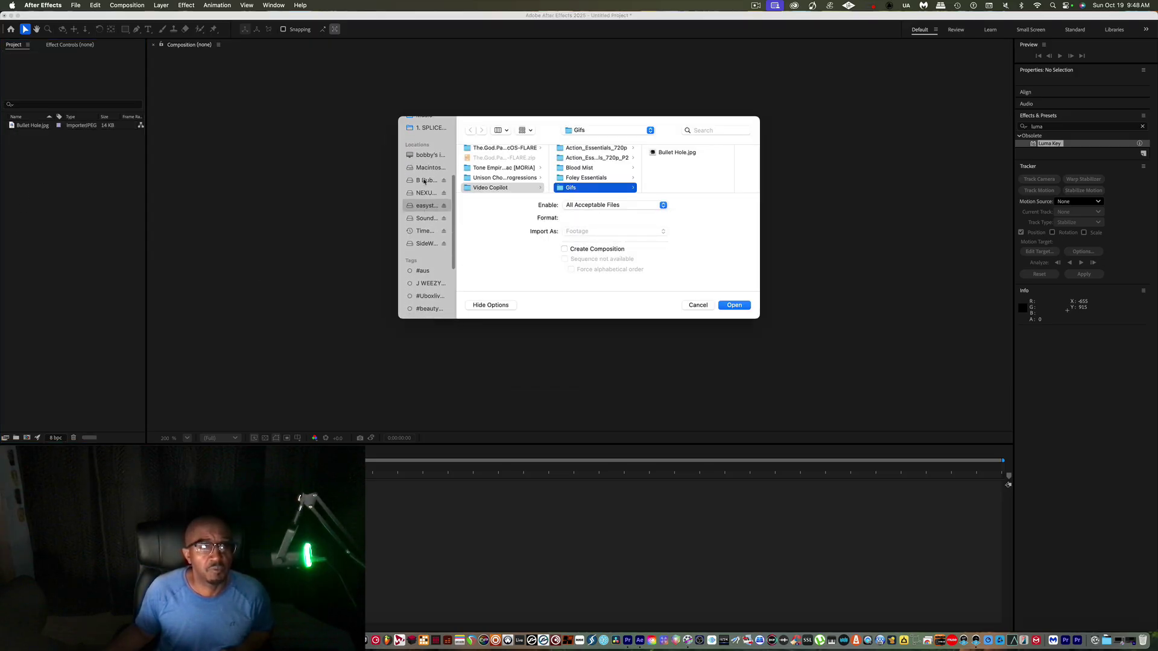
pyautogui.click(426, 243)
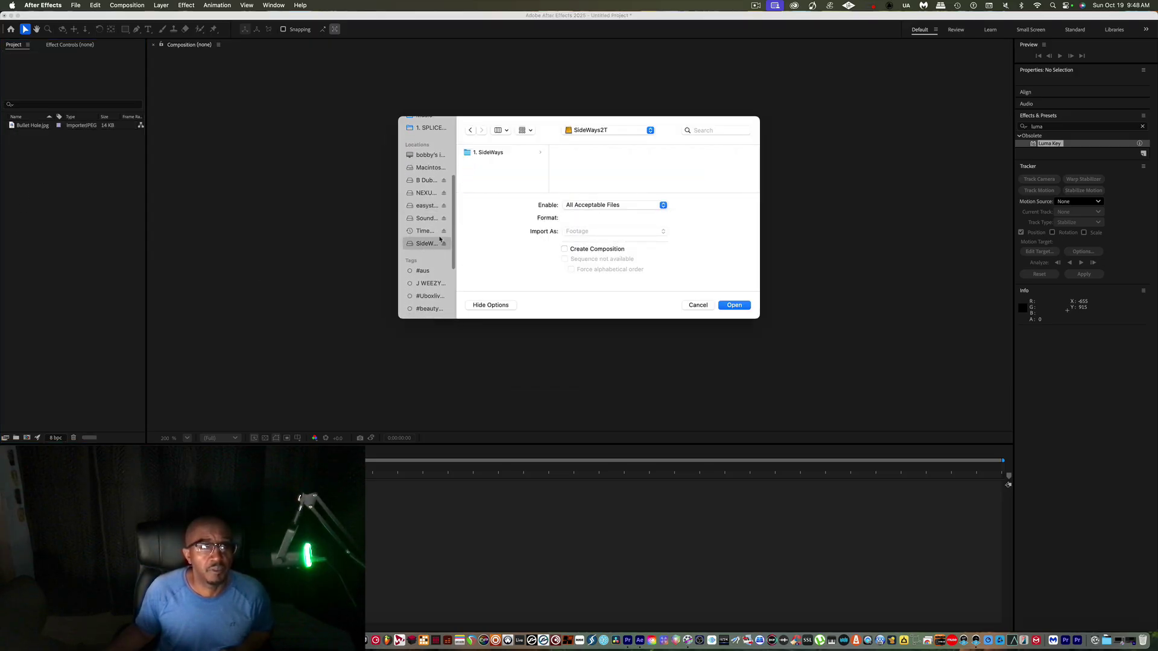
pyautogui.click(494, 152)
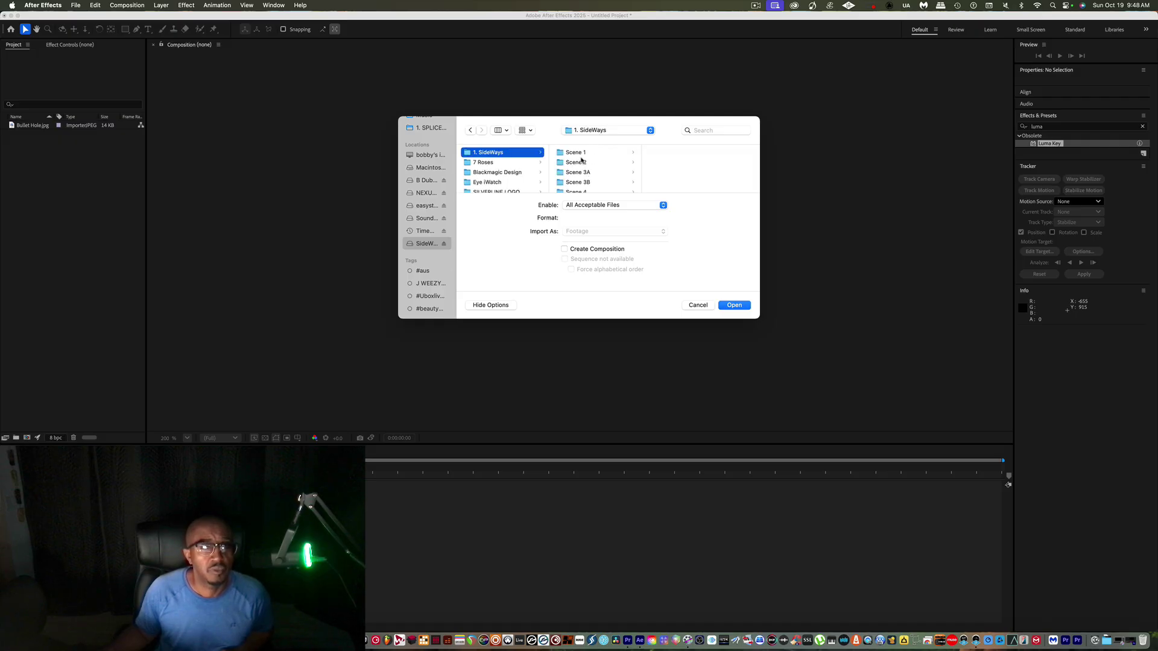
pyautogui.click(578, 152)
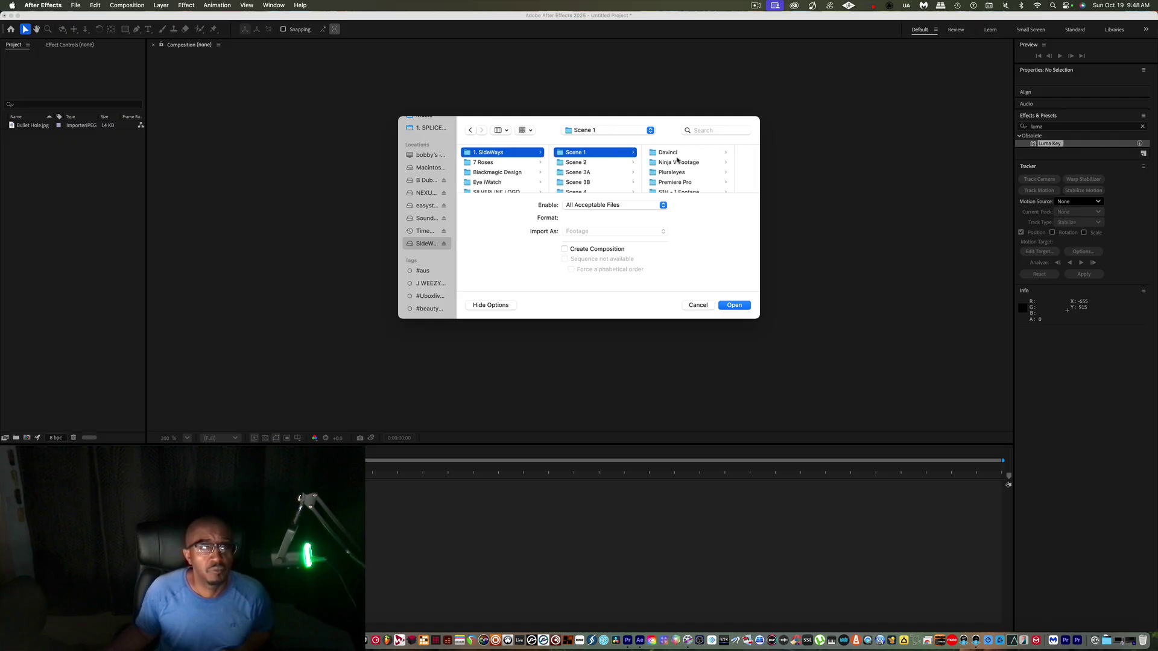
pyautogui.click(678, 182)
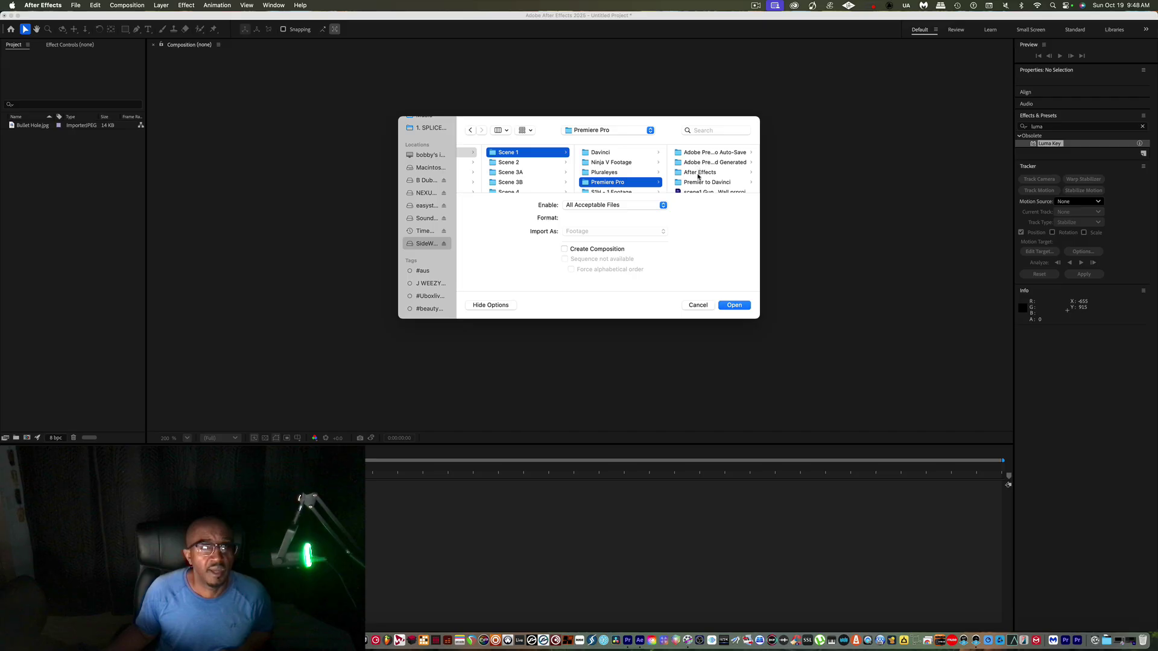
pyautogui.click(698, 175)
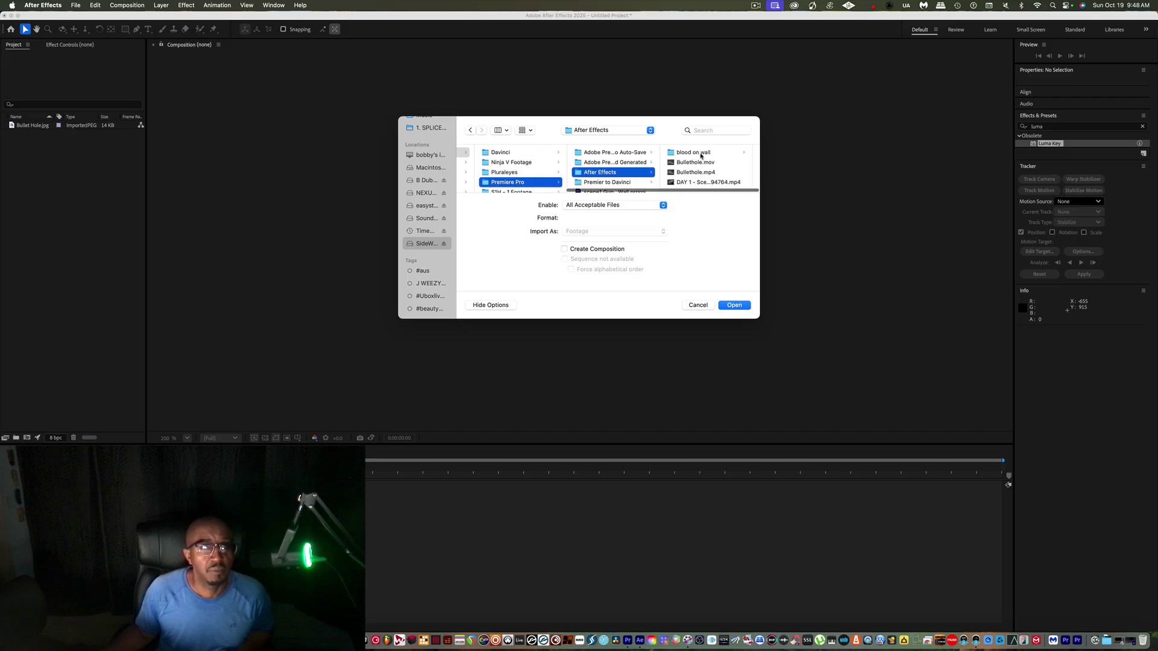
# Step: Import Bullethole.mov and Bullethole.mp4 together as footage
pyautogui.click(701, 162)
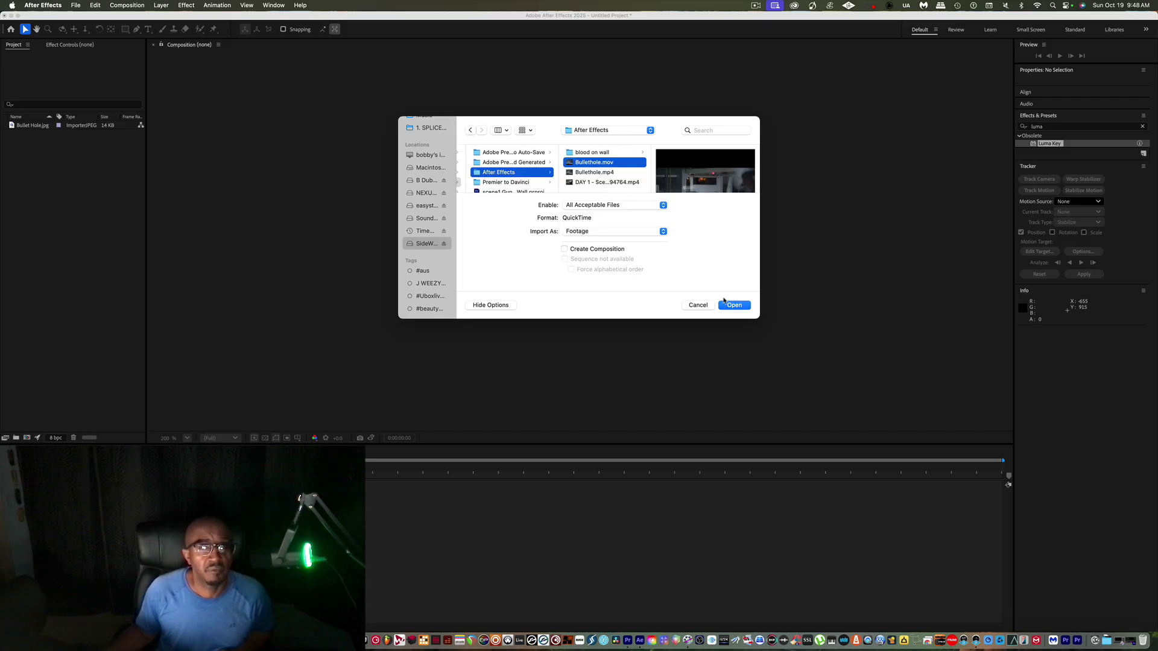
pyautogui.click(601, 172)
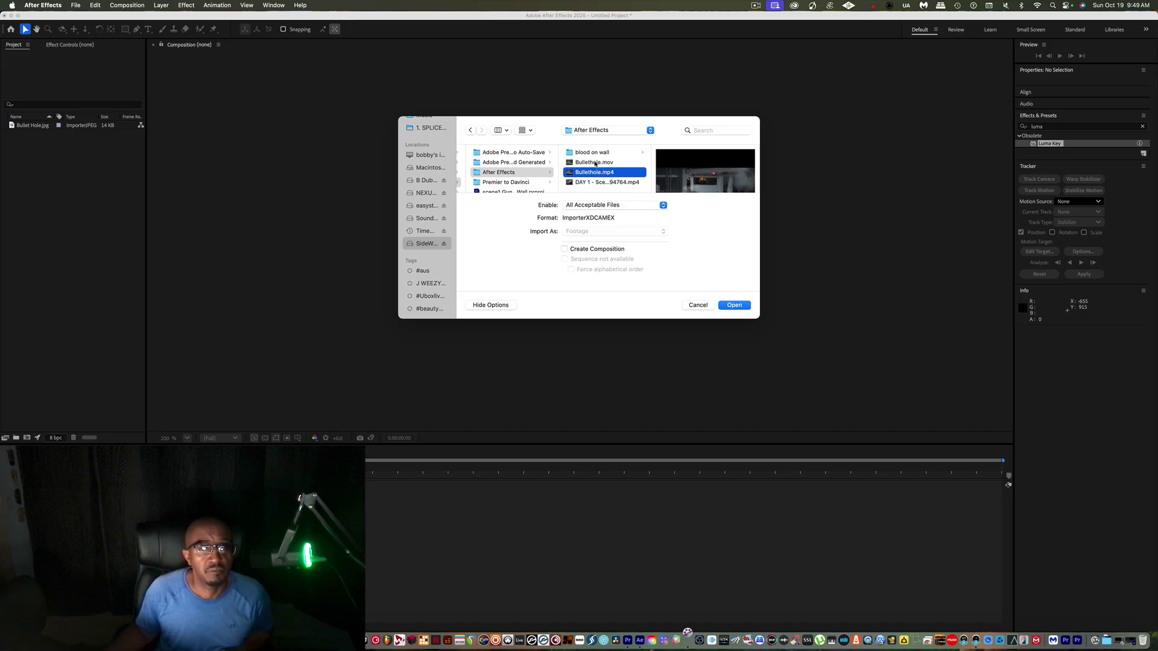
pyautogui.click(595, 163)
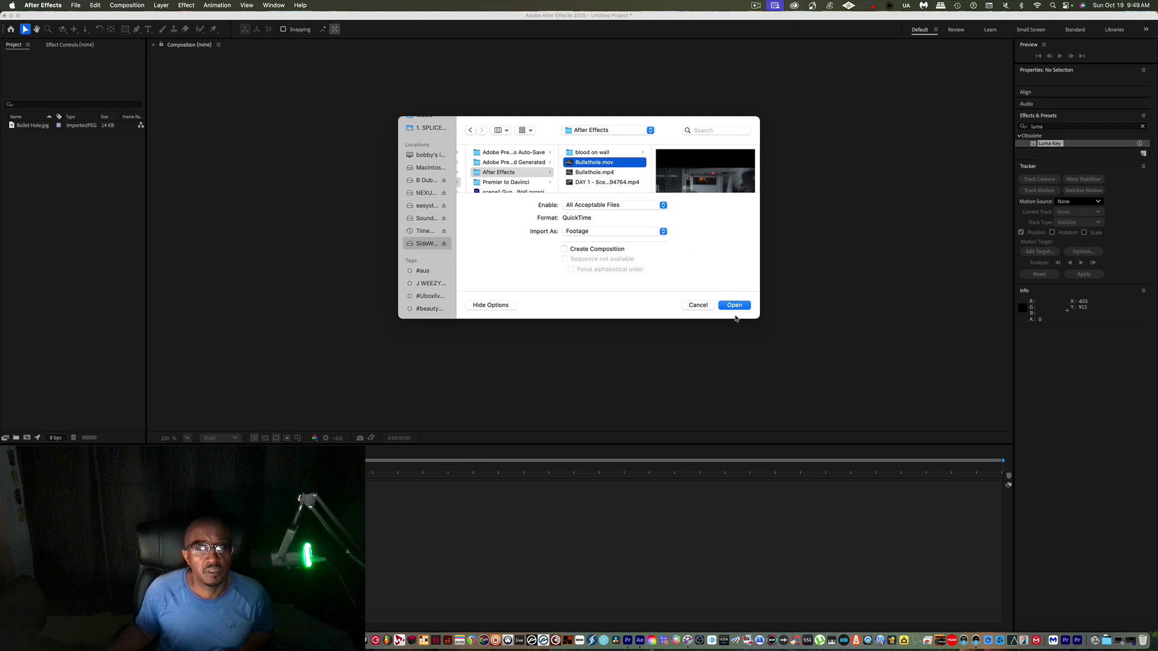
pyautogui.keyDown('shift'); pyautogui.click(605, 173); pyautogui.keyUp('shift')
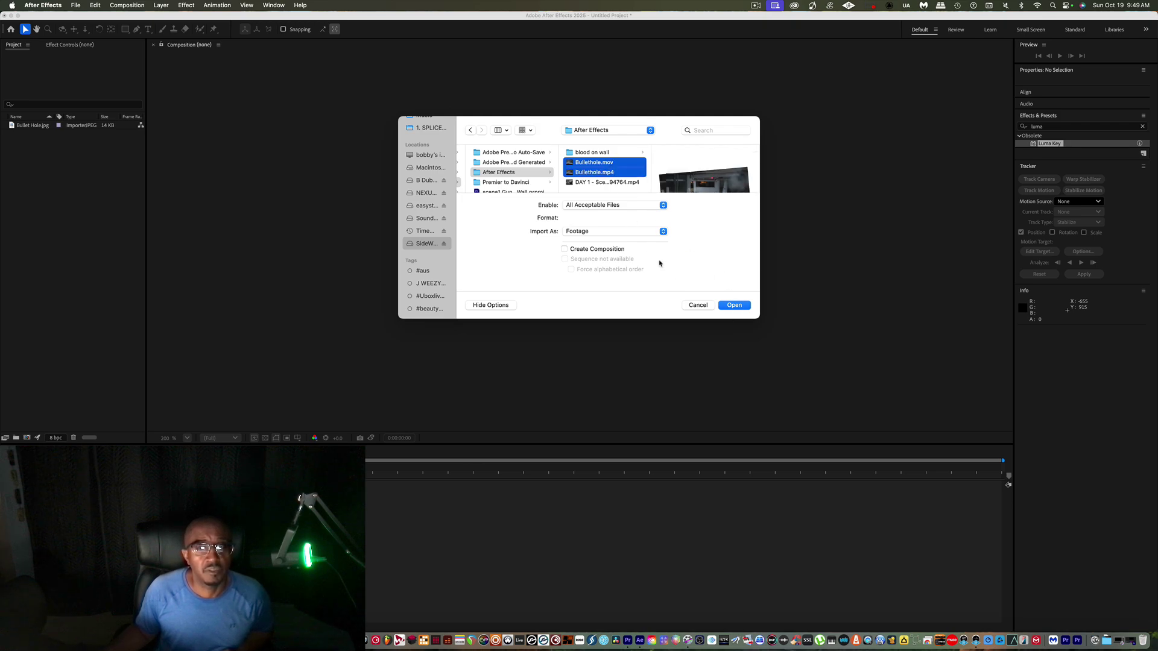
pyautogui.click(734, 304)
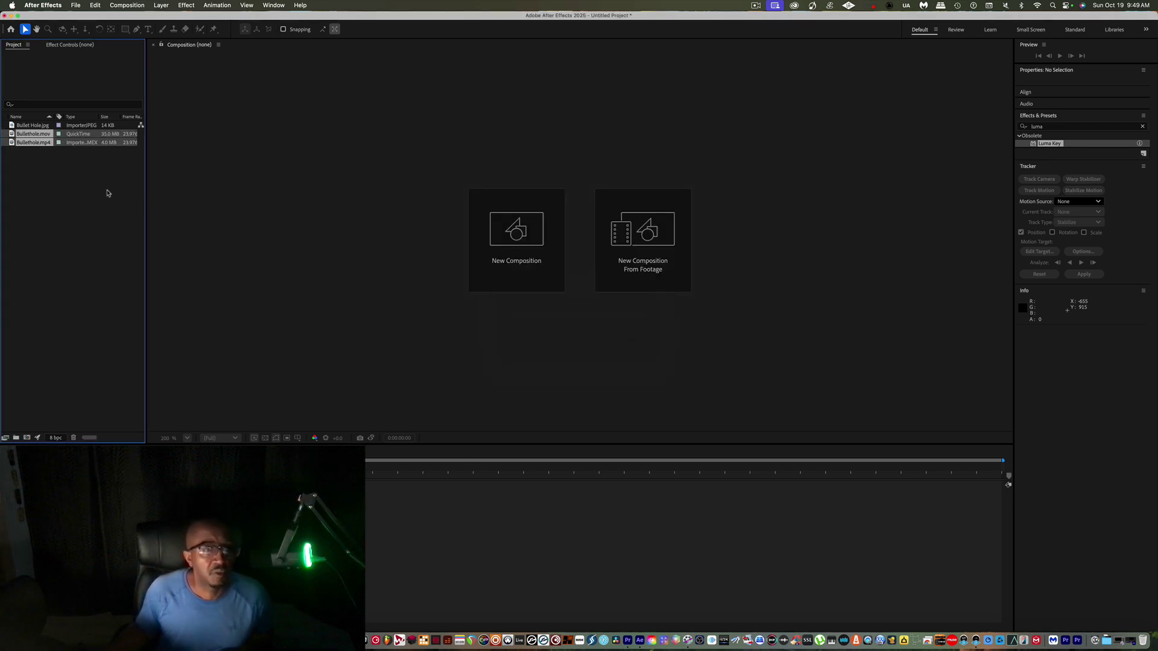
# Step: Play the Bullethole.mov and Bullethole.mp4 footage to compare the two clips, and select Bullethole.mov
pyautogui.click(66, 159)
pyautogui.doubleClick(41, 135)
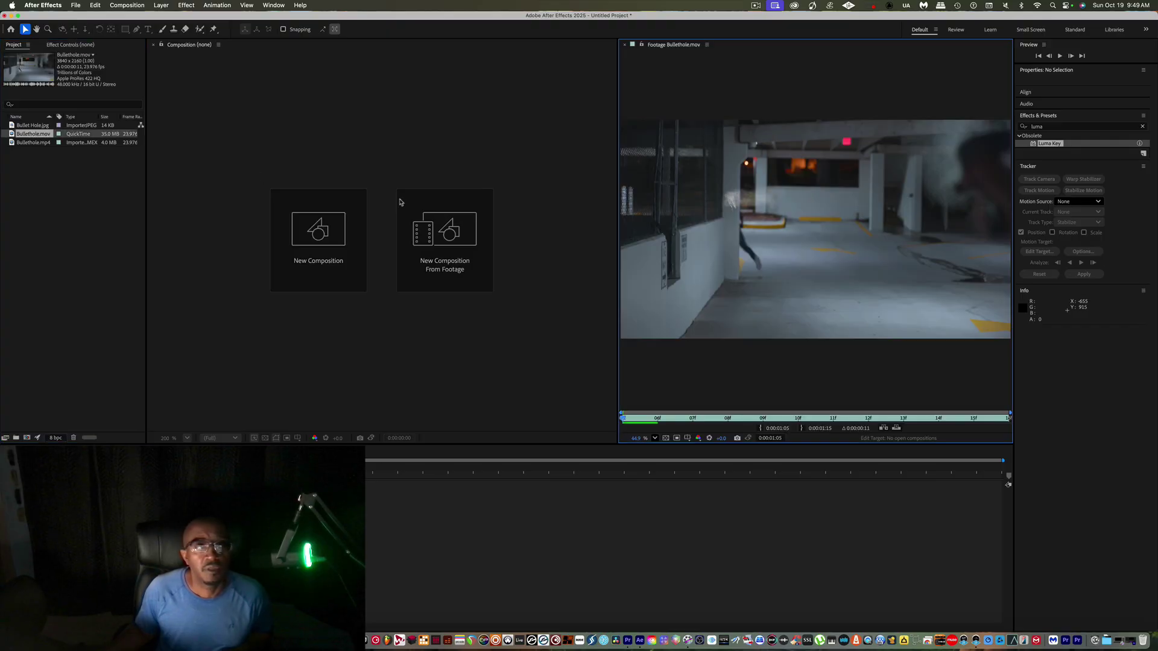
pyautogui.press('space')
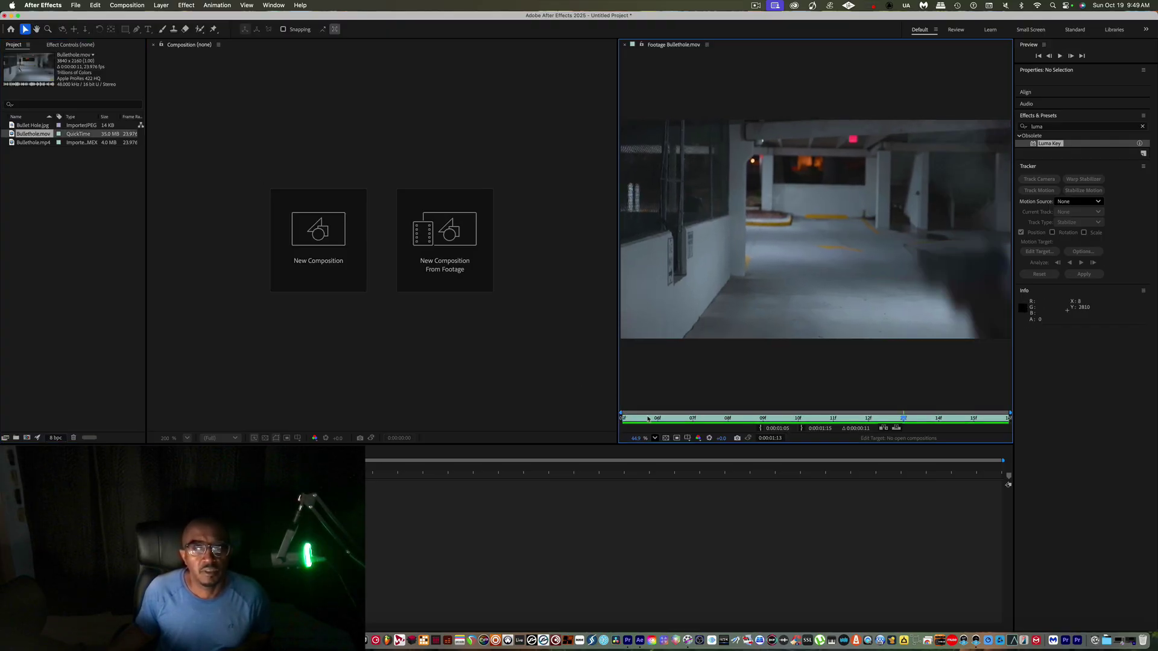
pyautogui.doubleClick(34, 145)
pyautogui.press('space')
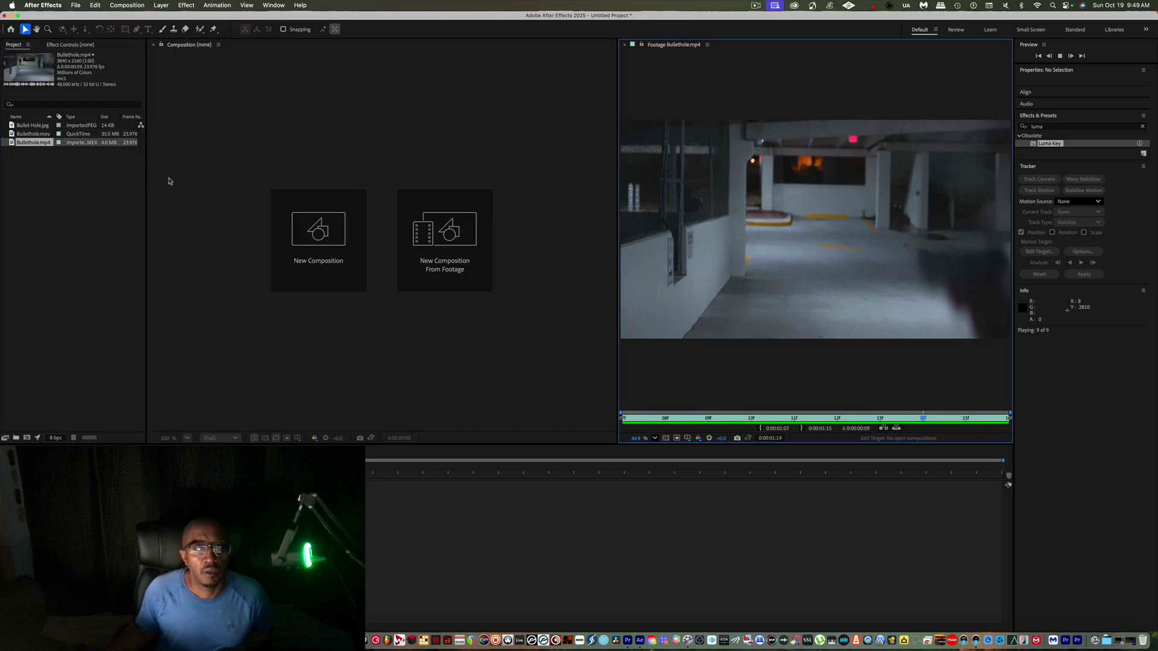
pyautogui.press('space')
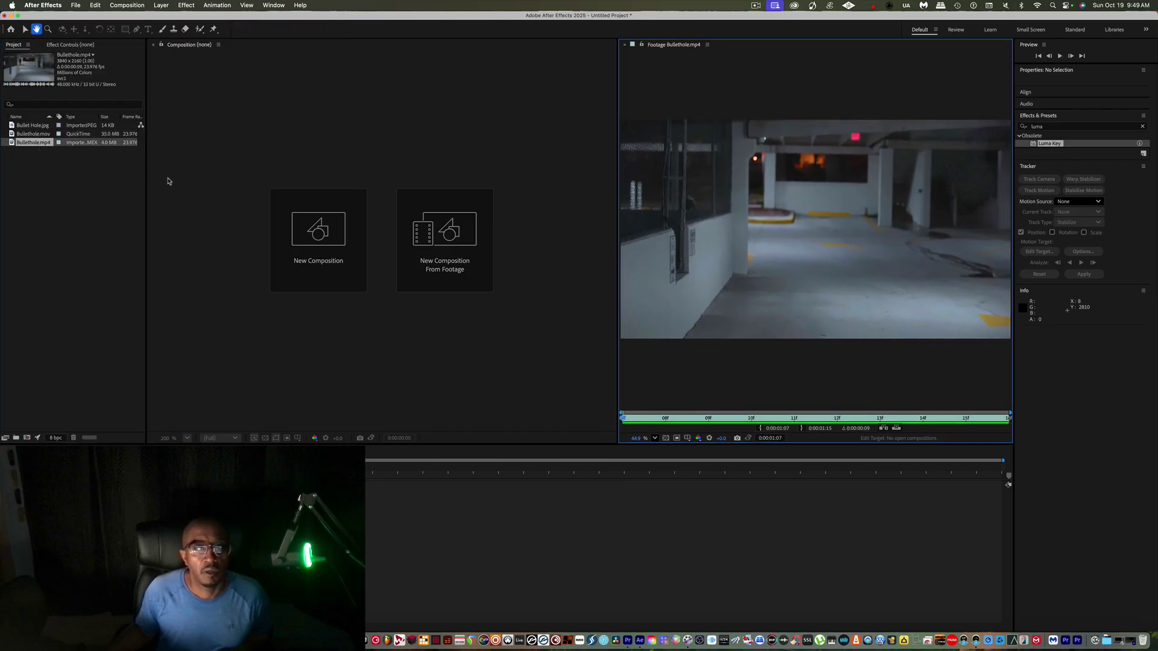
pyautogui.click(29, 135)
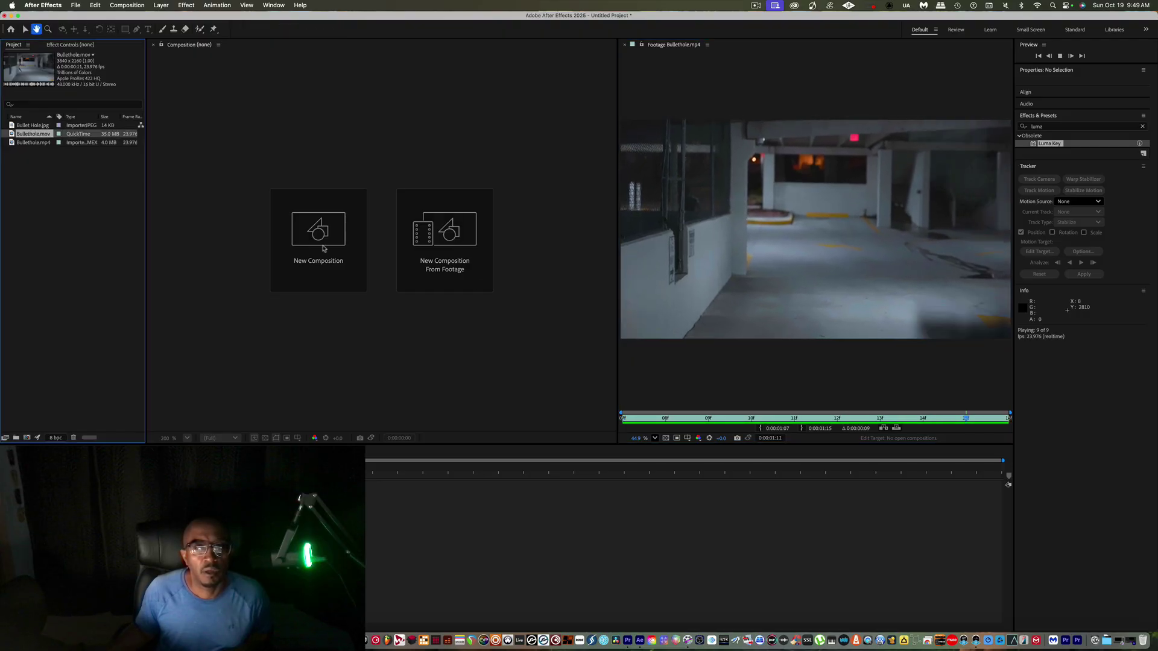
pyautogui.press('space')
pyautogui.click(35, 149)
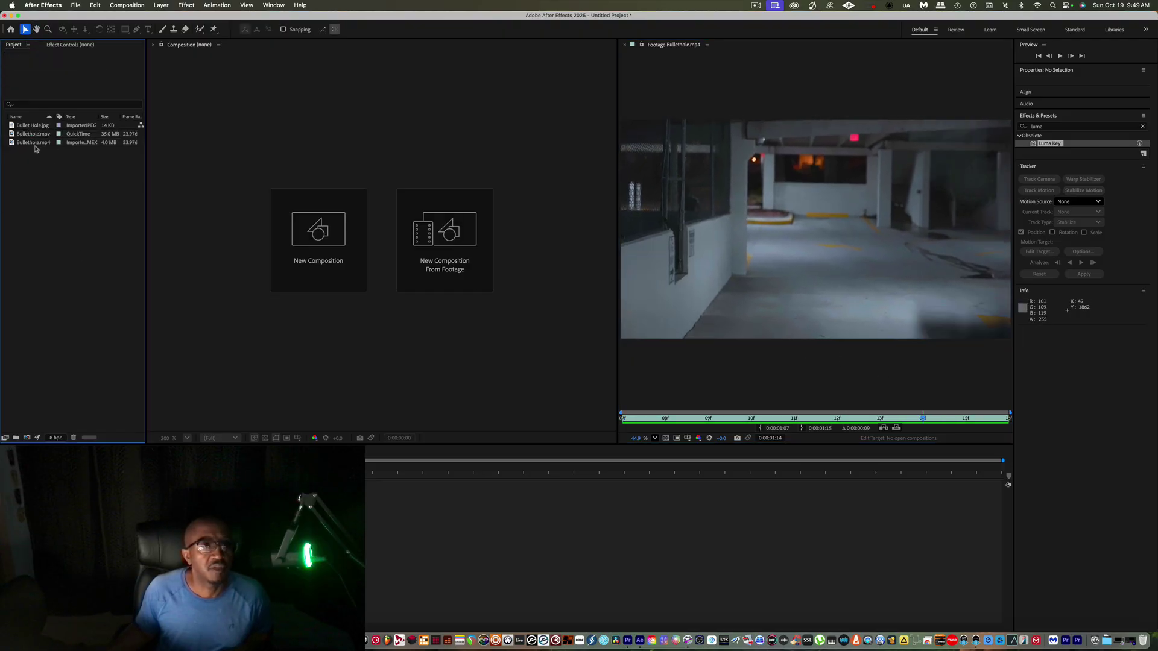
pyautogui.click(17, 134)
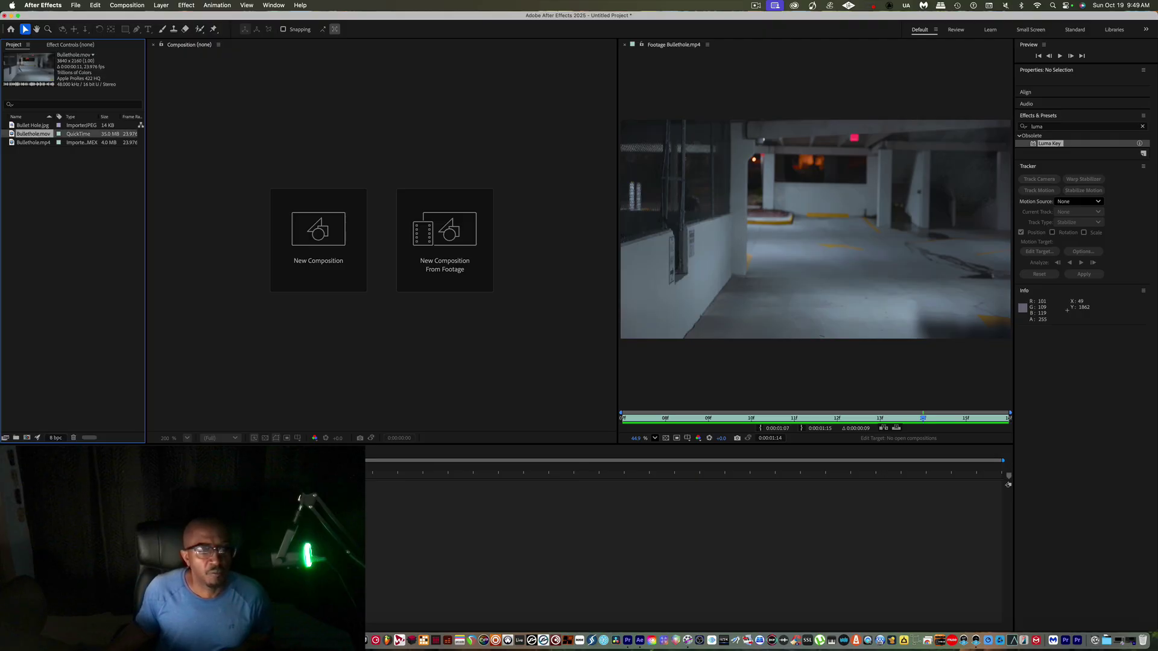
# Step: Switch to Premiere Pro and on to Finder, and compare the file information of Bullethole.mov and Bullethole.mp4
pyautogui.click(627, 640)
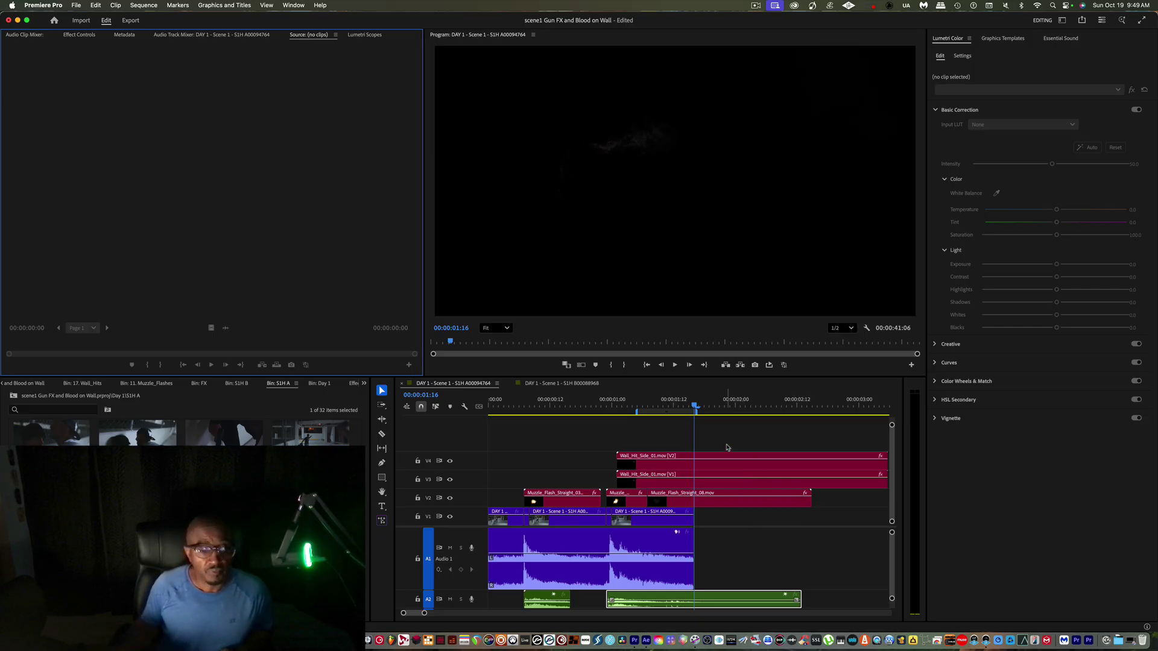
pyautogui.click(16, 640)
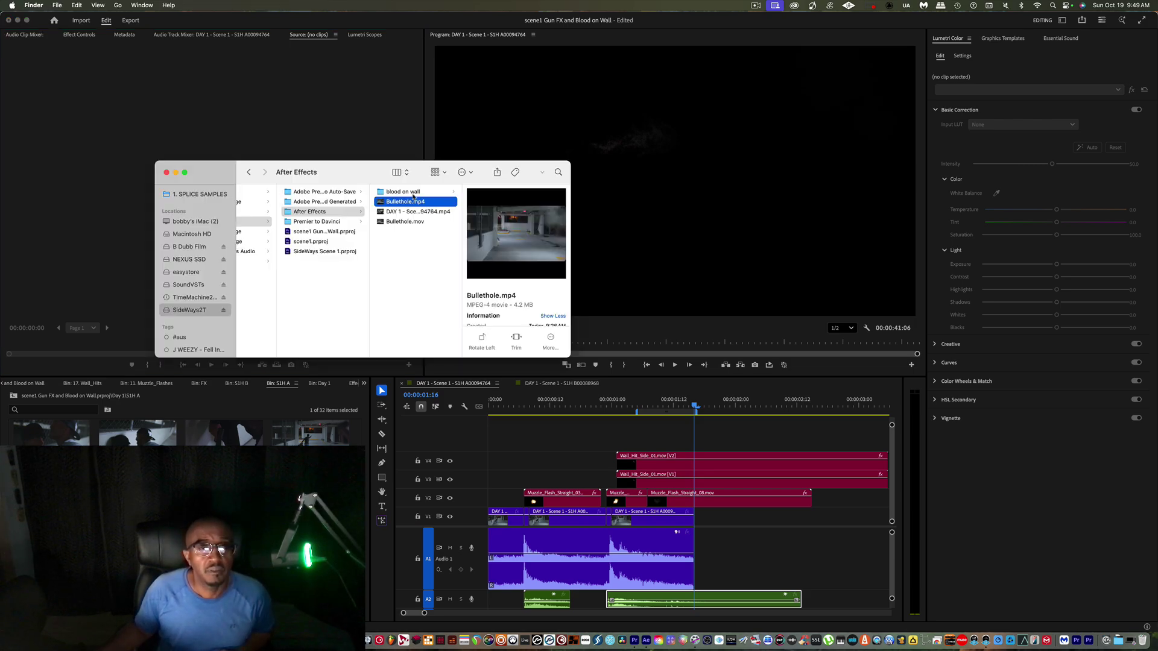
pyautogui.click(410, 222)
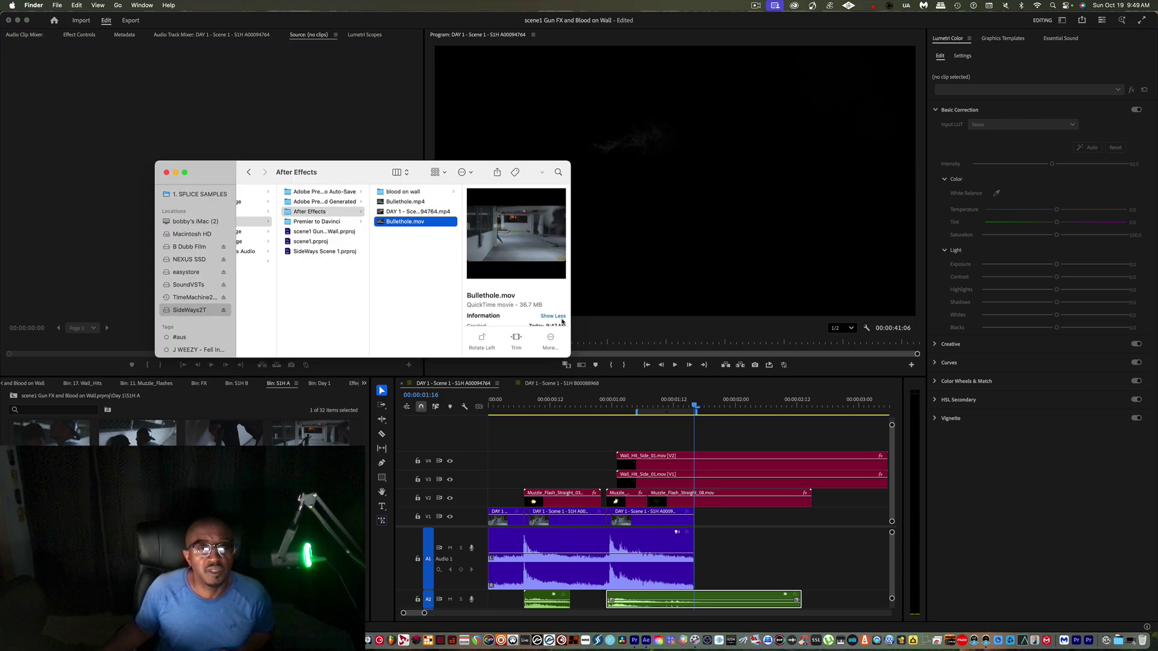
pyautogui.scroll(-2, 537, 307)
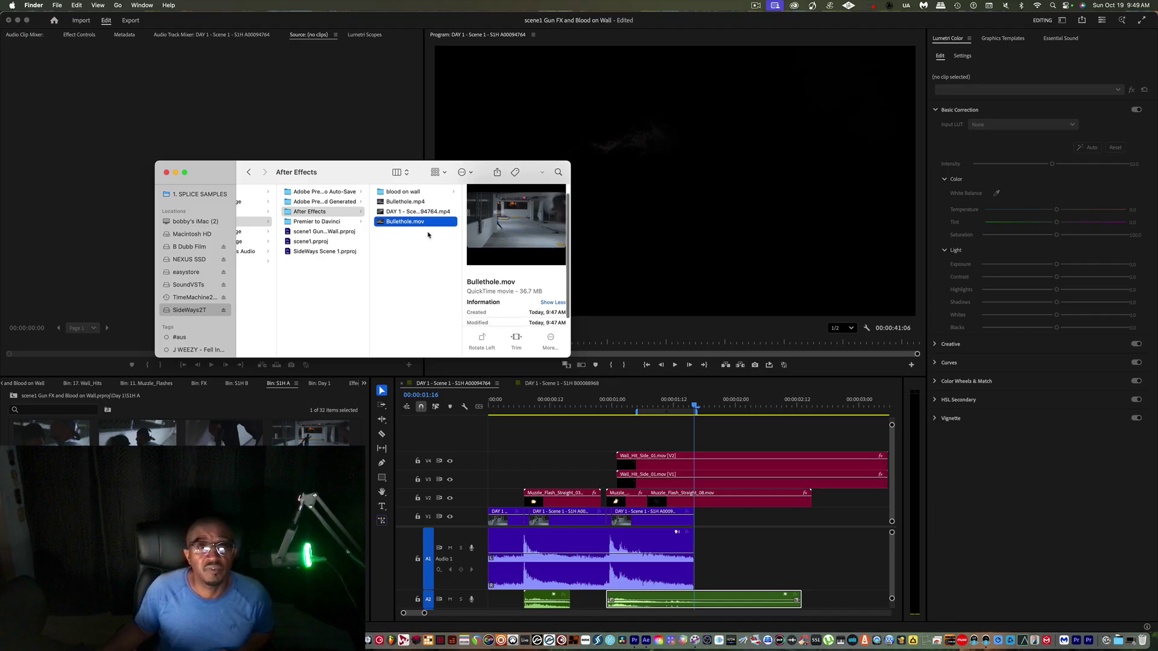
pyautogui.click(407, 203)
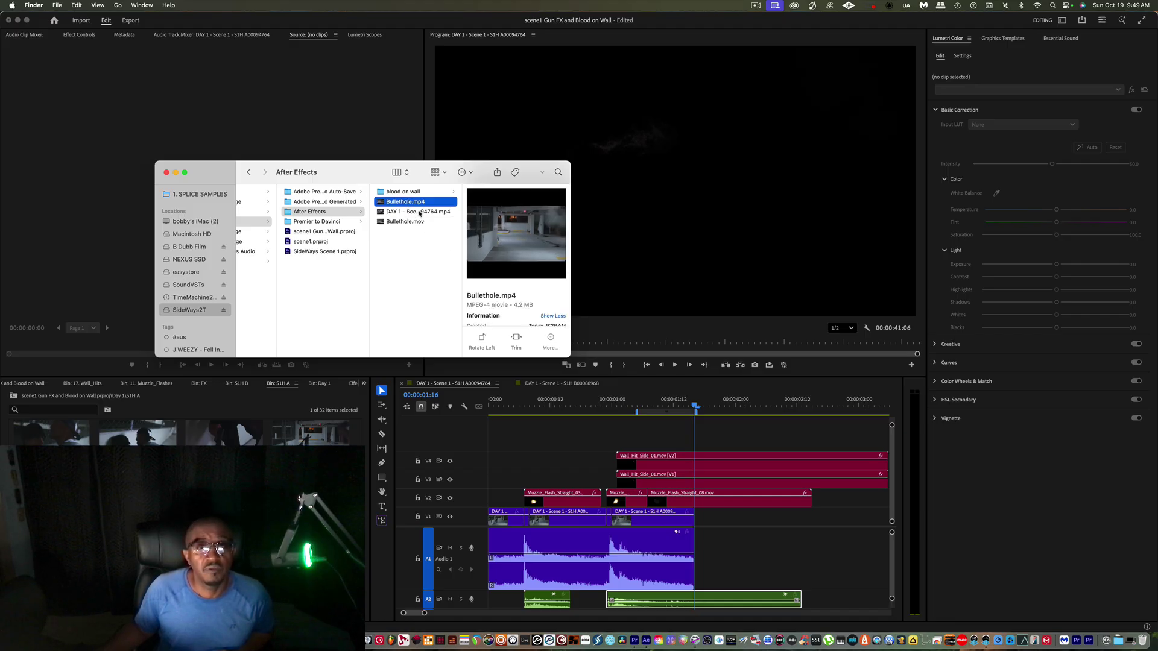
pyautogui.scroll(-3, 544, 320)
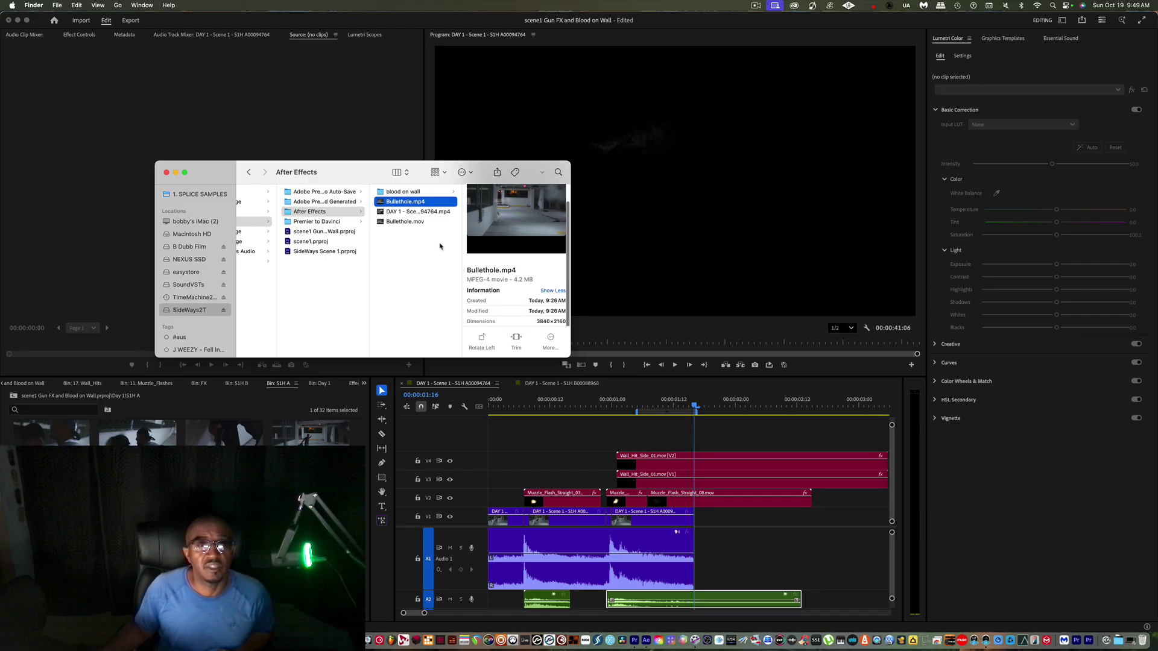
# Step: Delete Bullethole.mp4 from the After Effects folder in Finder, and get Finder and Premiere Pro out of the way to return to After Effects
pyautogui.rightClick(406, 202)
pyautogui.click(367, 201)
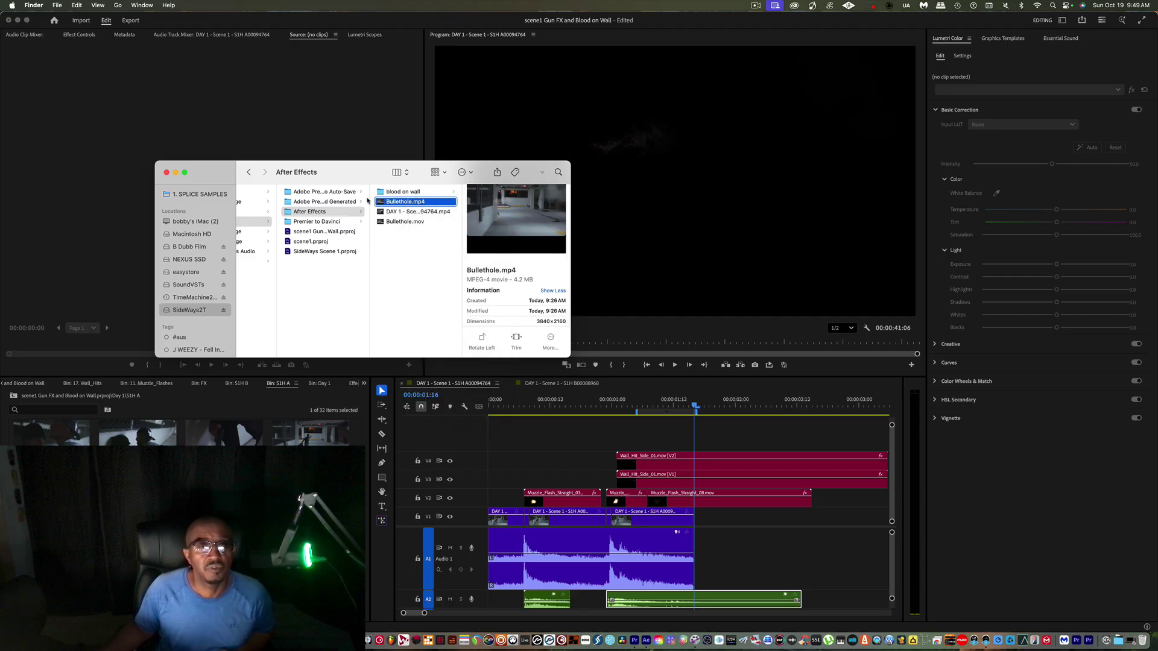
pyautogui.press('super+BackSpace')
pyautogui.click(176, 172)
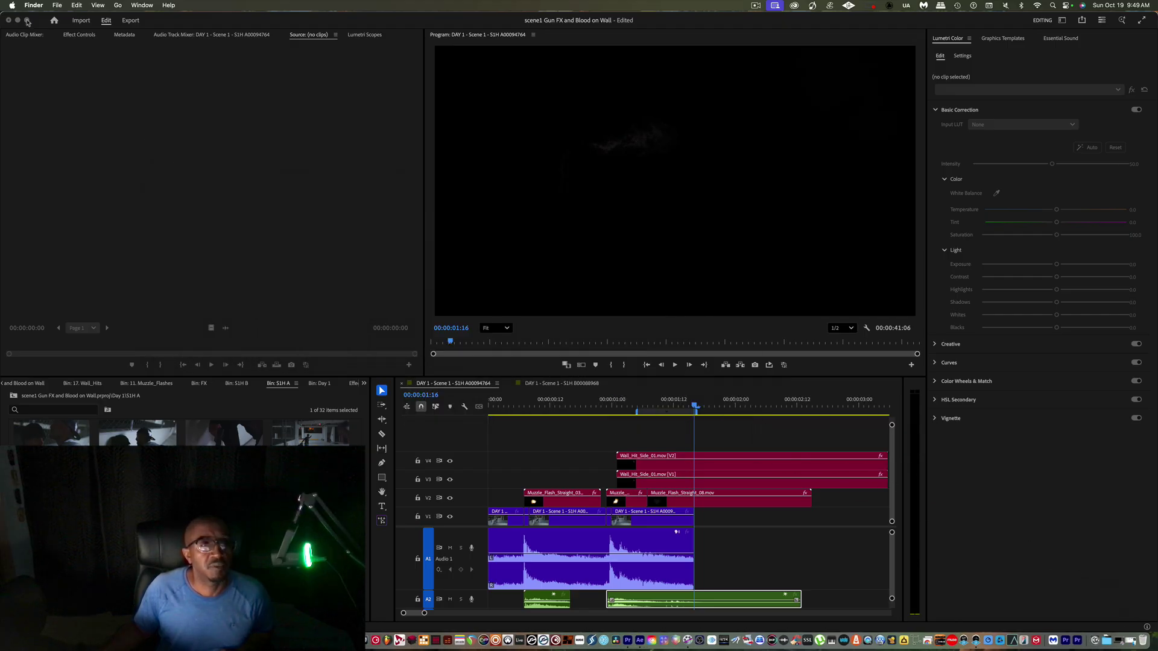
pyautogui.click(17, 21)
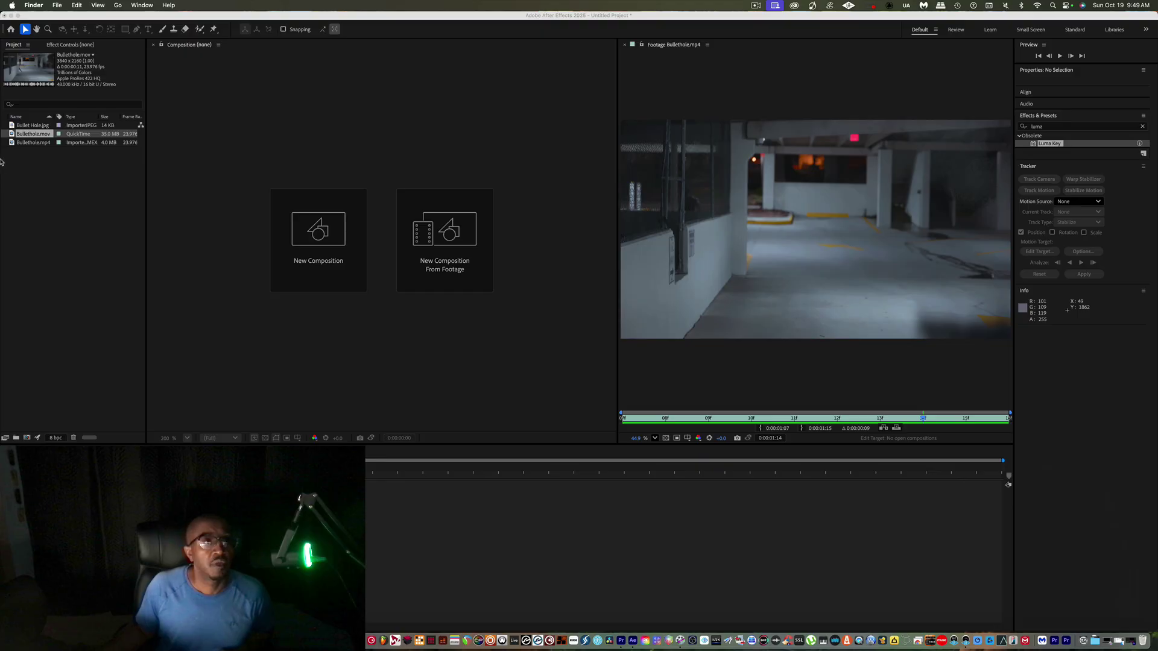
# Step: Dismiss the missing-file alert and remove the Bullethole.mp4 footage from the project
pyautogui.click(32, 143)
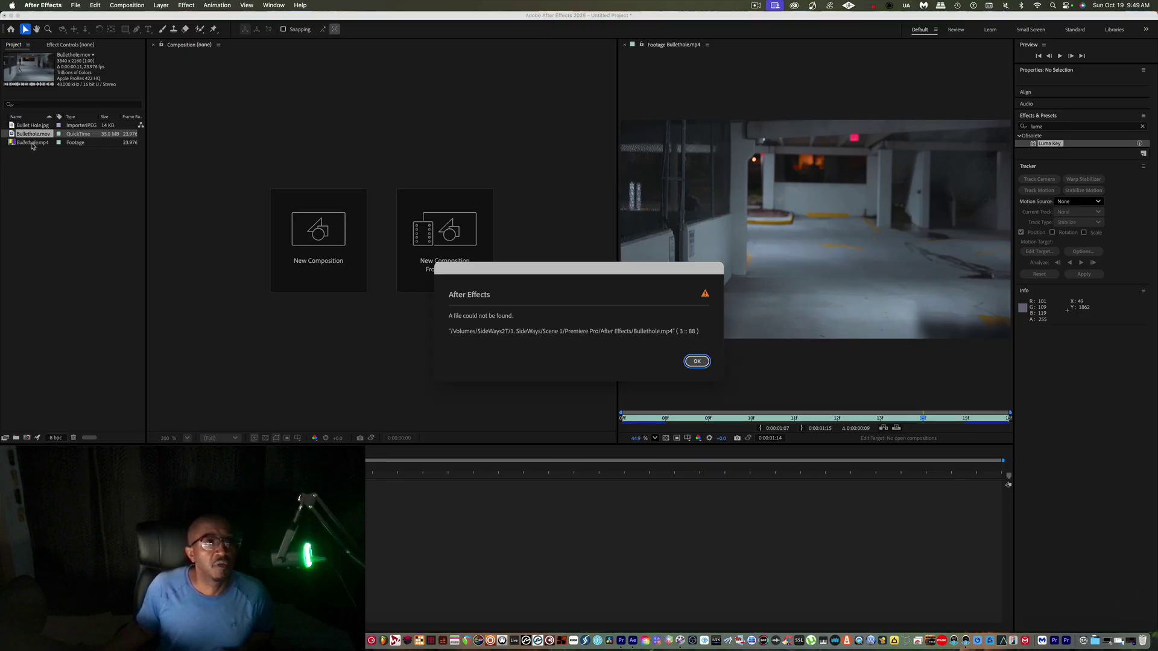
pyautogui.click(696, 361)
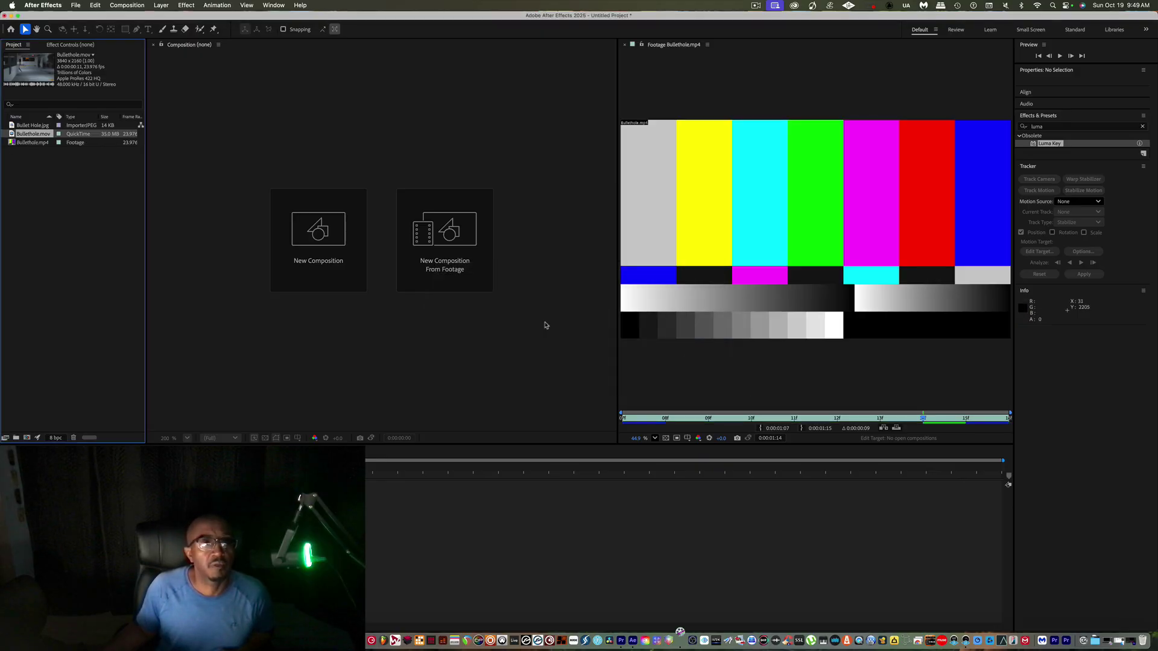
pyautogui.click(21, 143)
pyautogui.rightClick(22, 143)
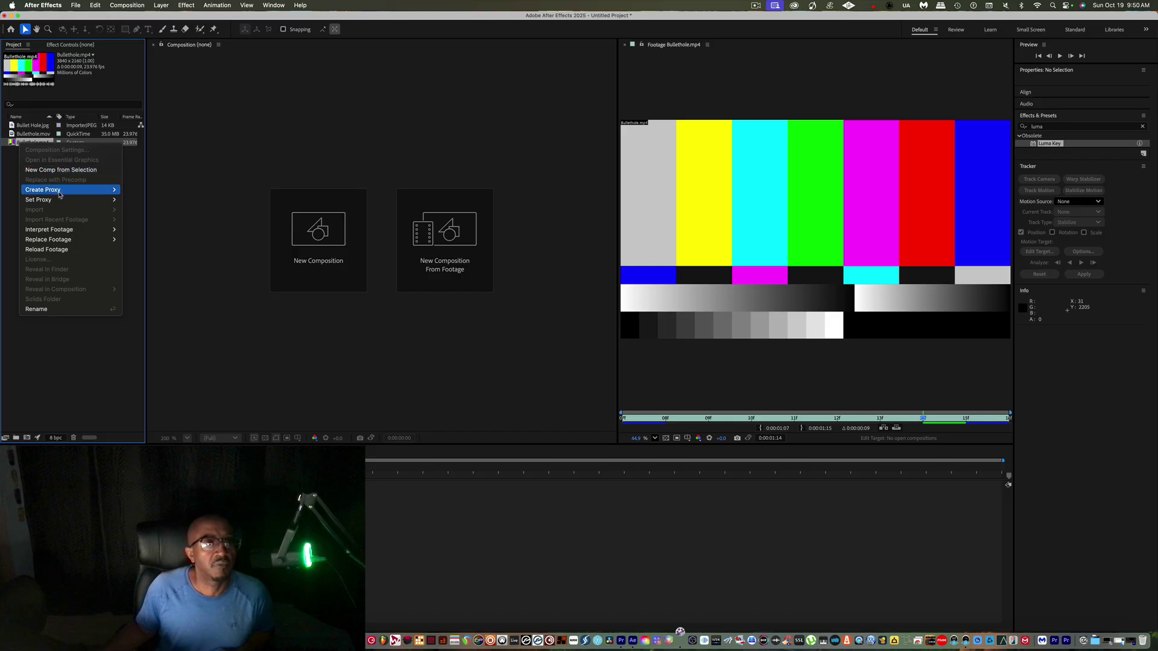
pyautogui.click(21, 318)
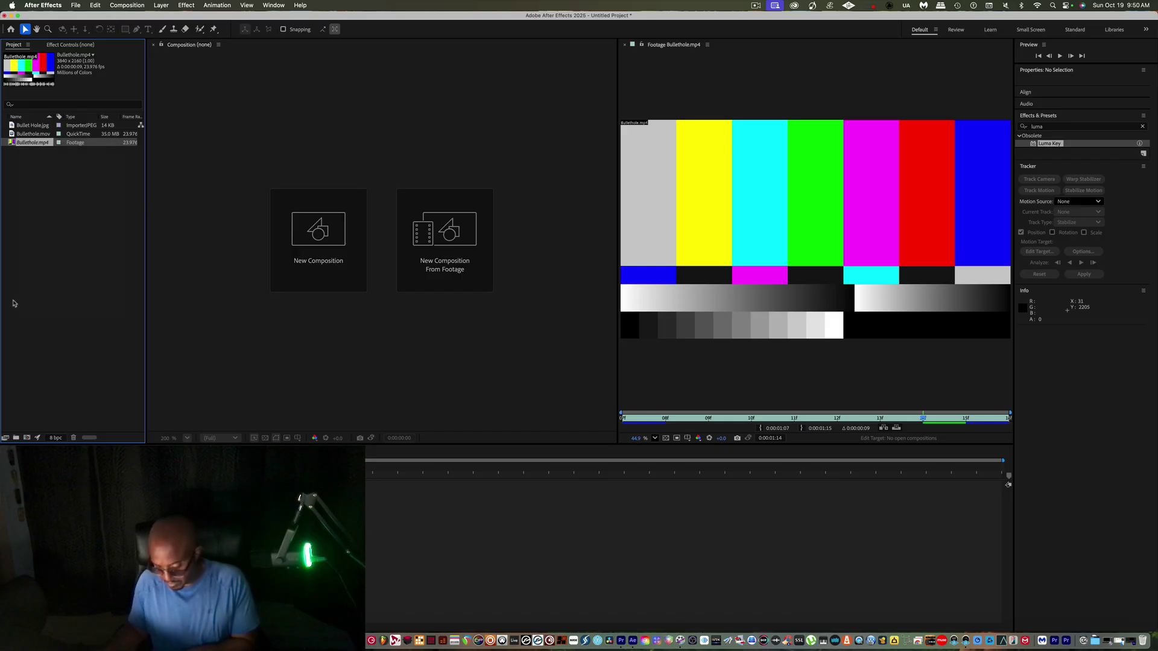
pyautogui.press('BackSpace')
# Step: Create a new composition from the Bullethole.mov footage and close the separate footage viewer
pyautogui.click(34, 133)
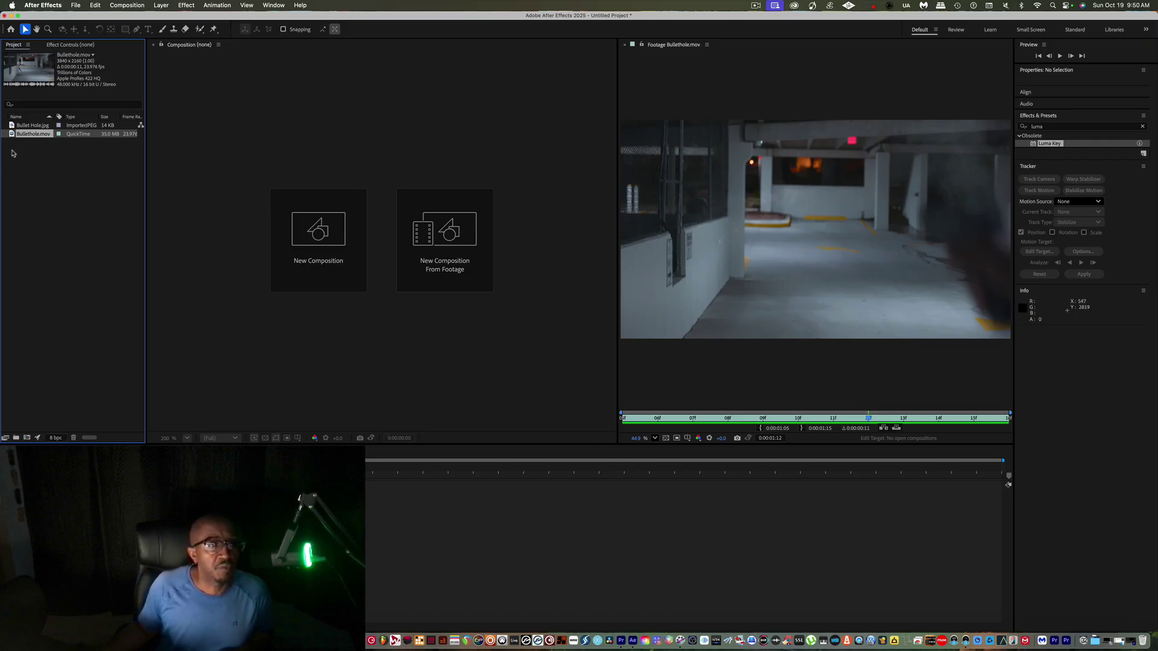
pyautogui.moveTo(28, 135); pyautogui.dragTo(28, 438)
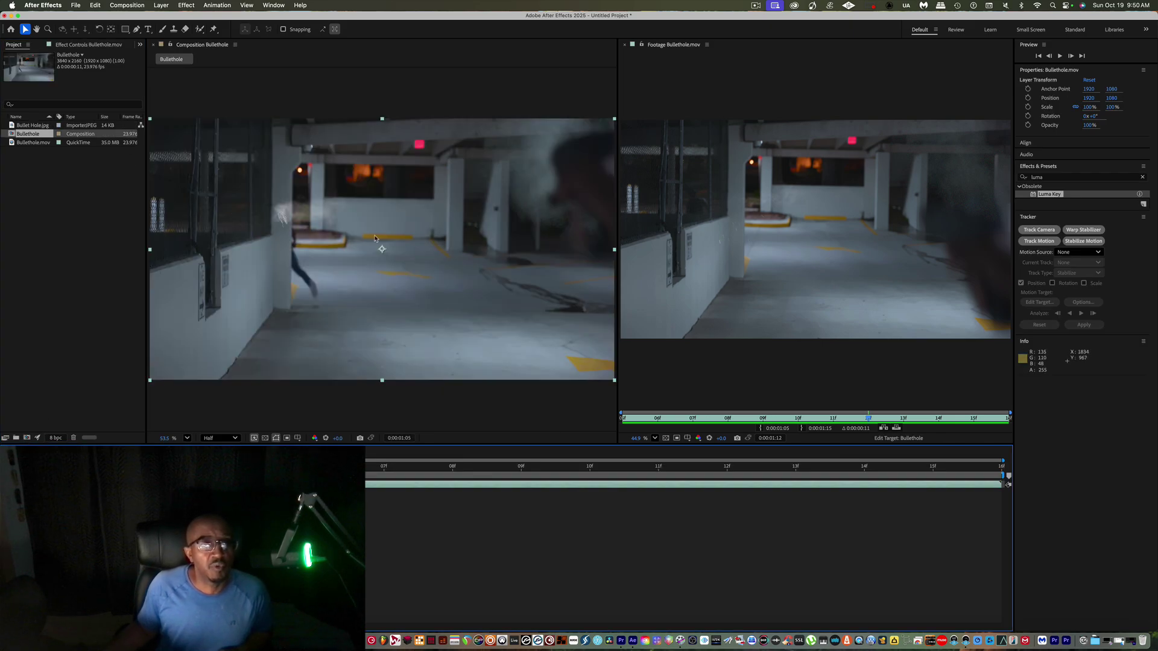
pyautogui.click(624, 46)
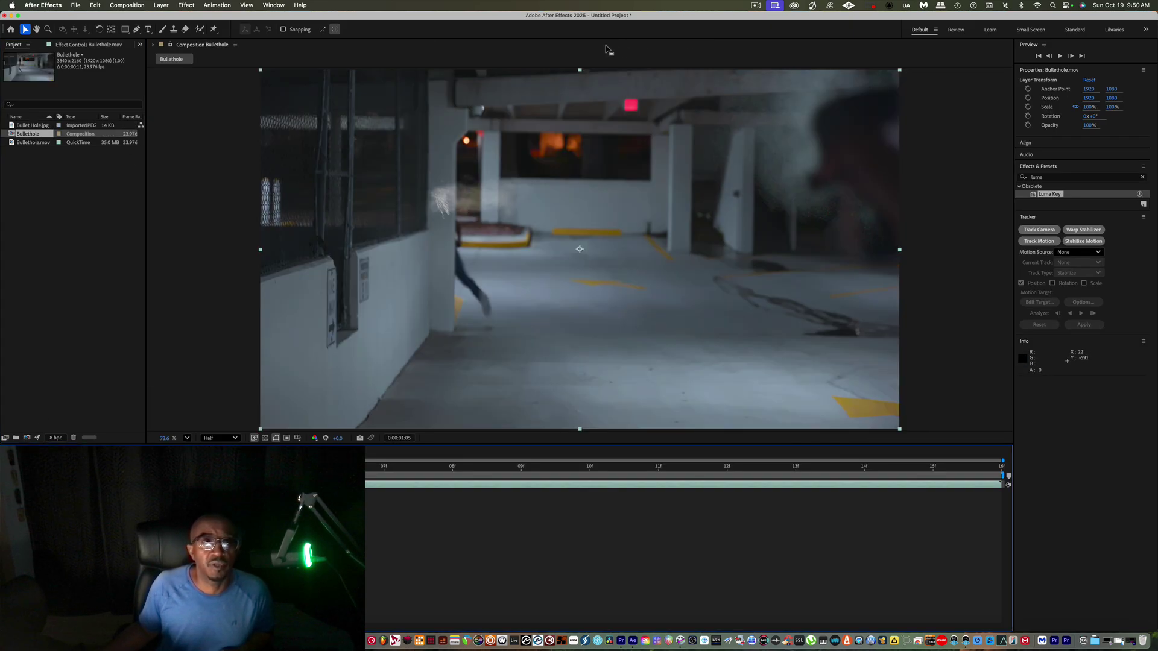
# Step: Run 3D camera tracking on the Bullethole.mov layer
pyautogui.click(266, 5)
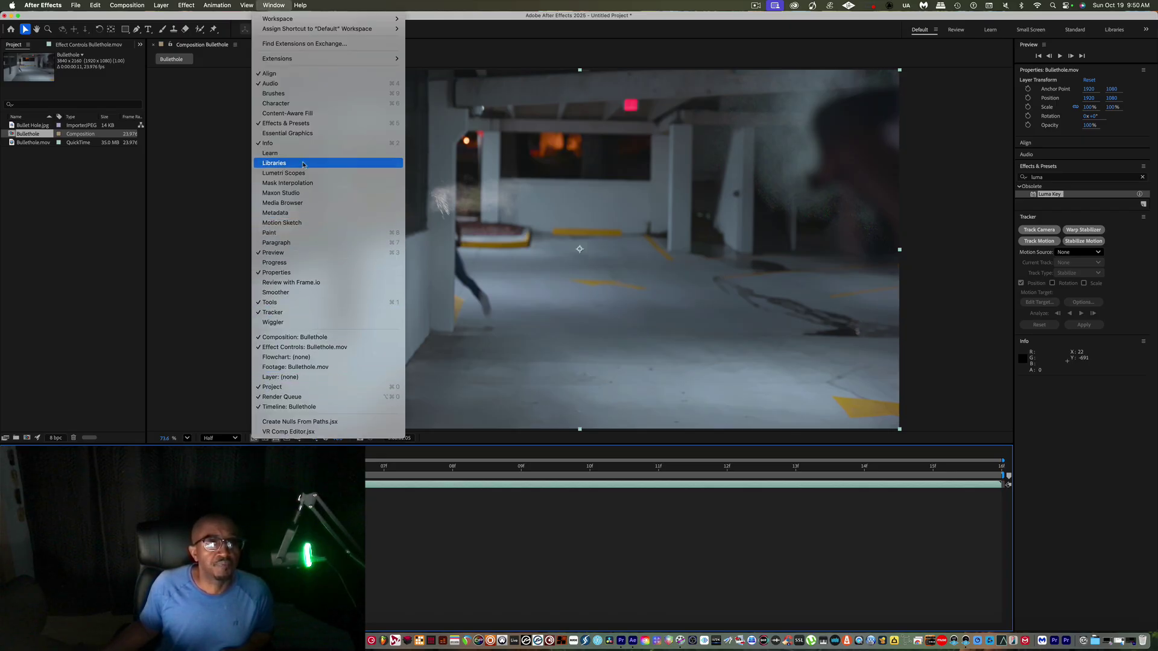
pyautogui.click(68, 222)
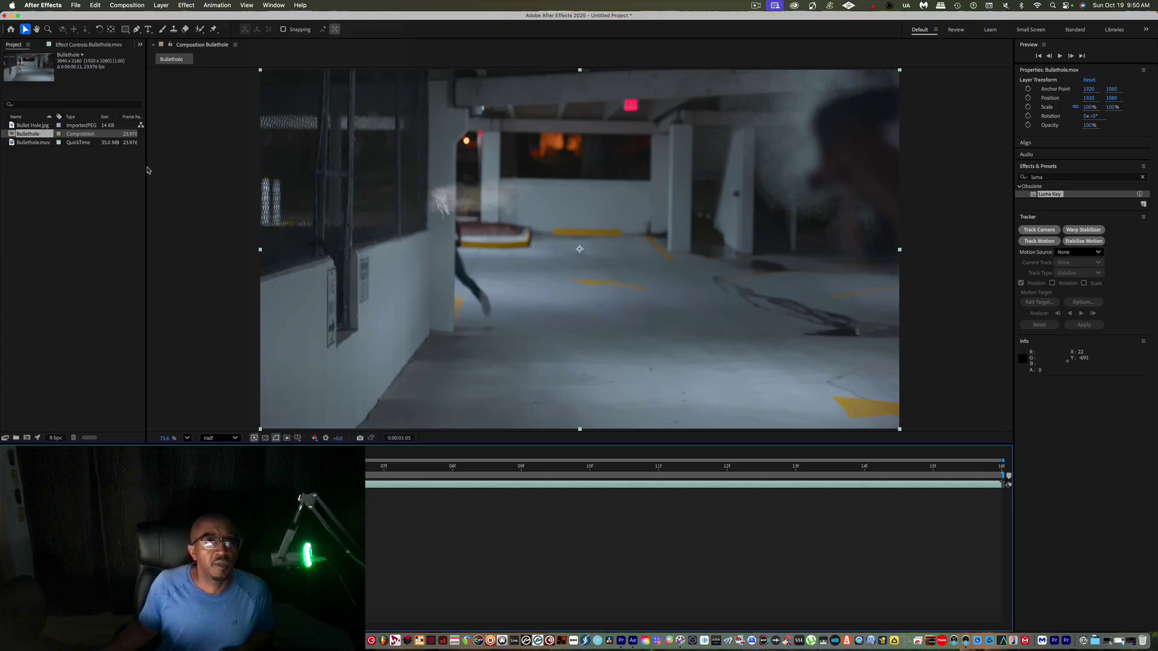
pyautogui.click(1037, 230)
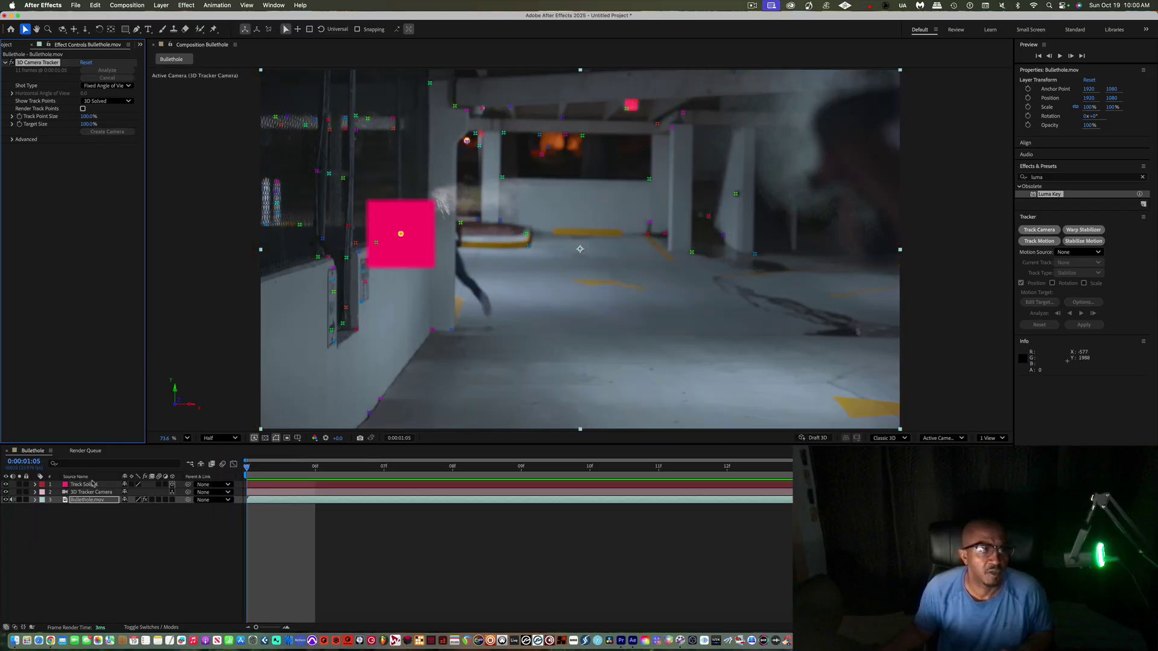
# Step: Scale the pink track solid down to about 37% and move it onto the pillar where the bullet hits
pyautogui.click(401, 241)
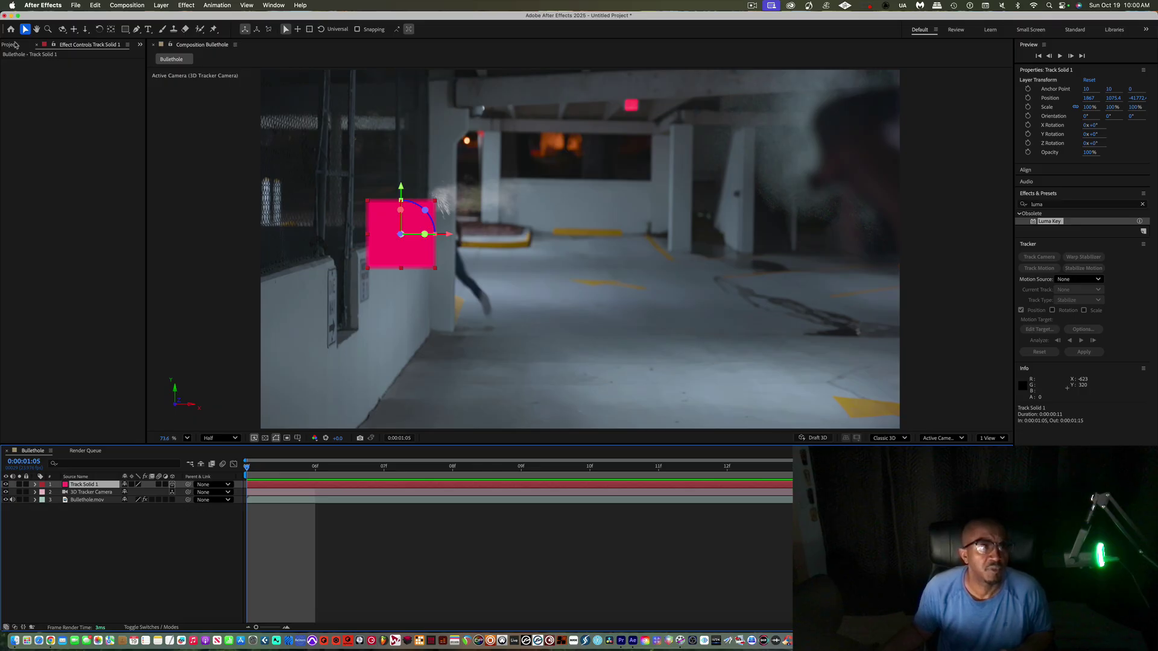
pyautogui.click(12, 45)
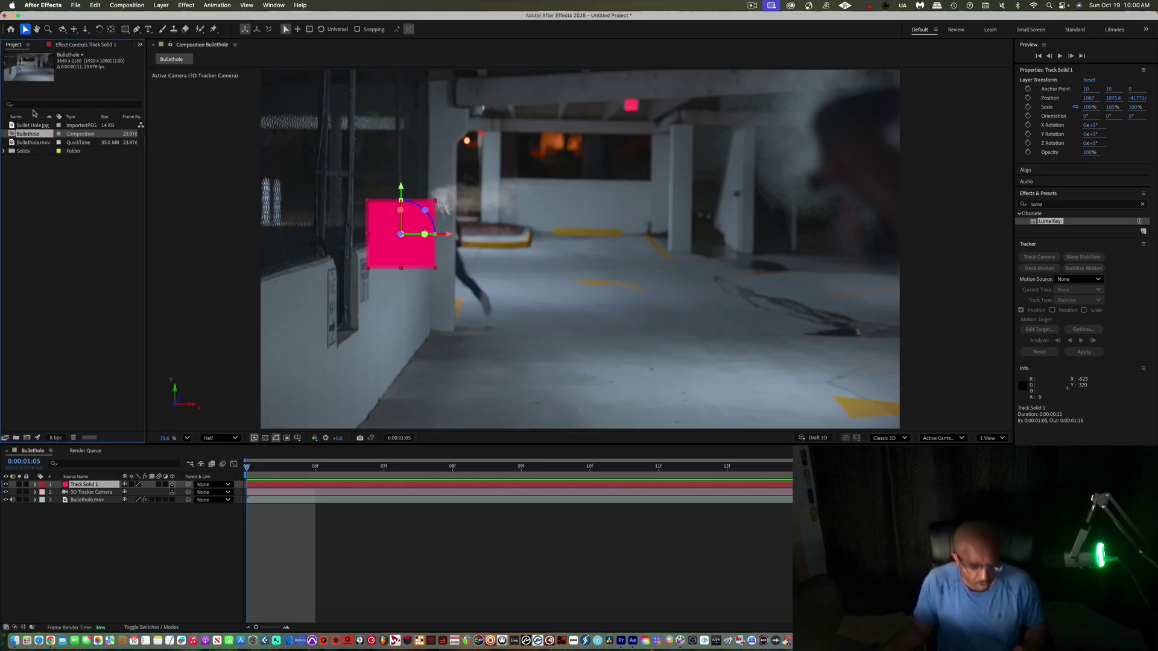
pyautogui.moveTo(403, 250); pyautogui.dragTo(443, 213)
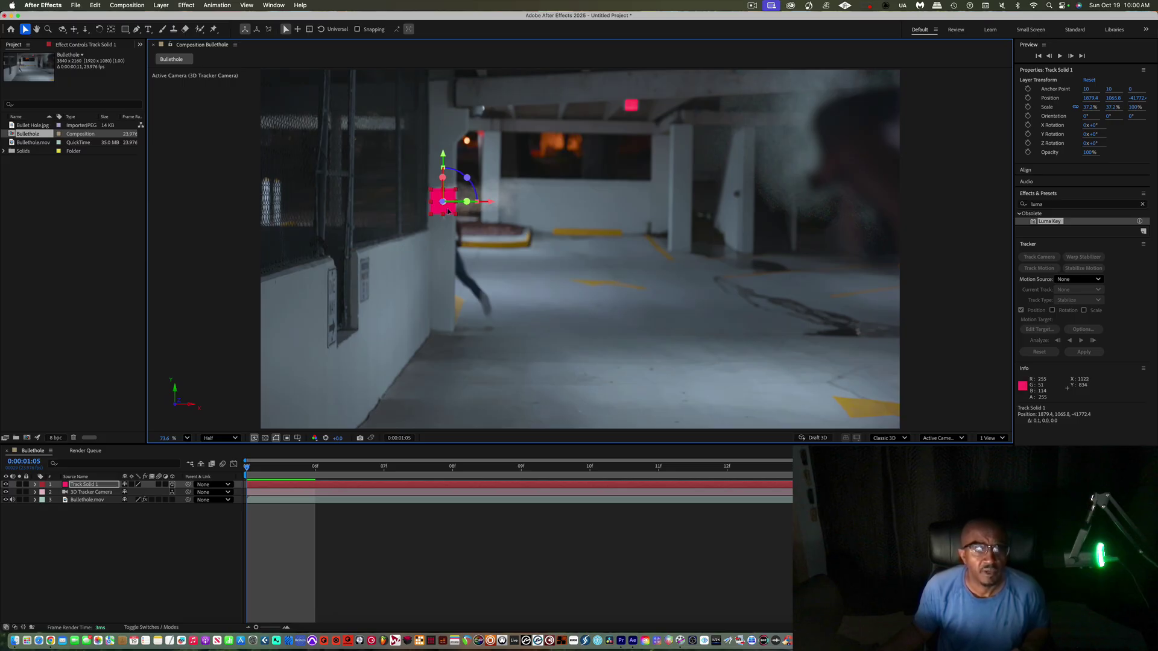
# Step: Replace the track solid layer's source with Bullet Hole.jpg, scale it down to about -2% to fit the pillar, and deselect the layer
pyautogui.click(27, 126)
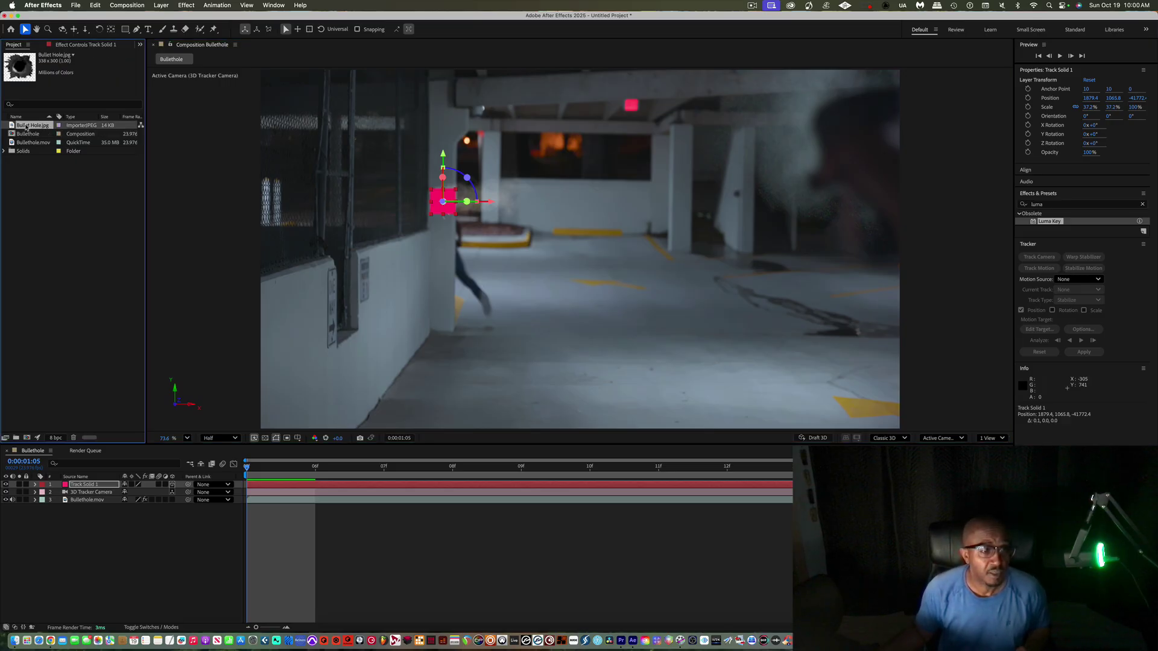
pyautogui.moveTo(27, 127); pyautogui.dragTo(77, 486)
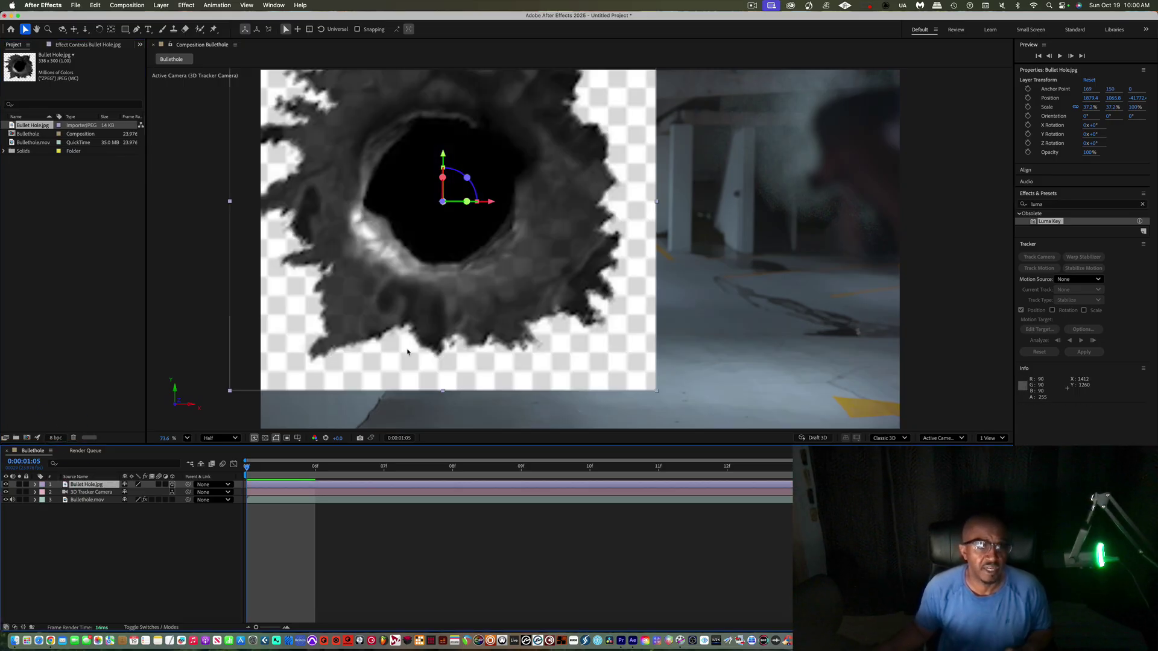
pyautogui.moveTo(229, 392); pyautogui.dragTo(454, 212)
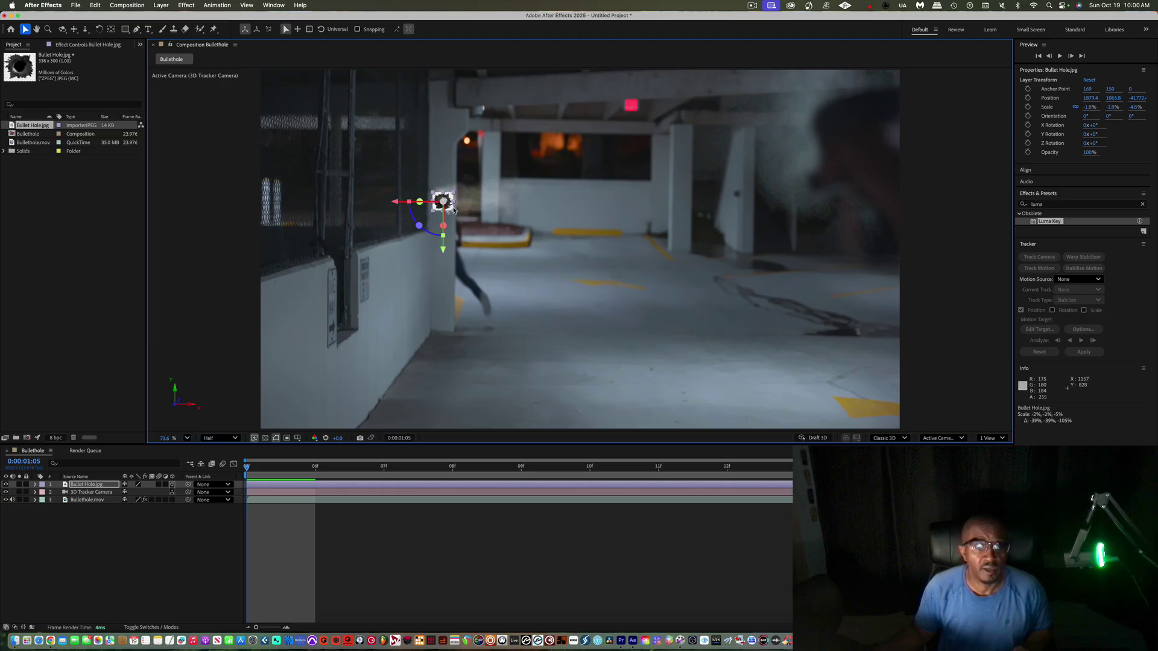
pyautogui.press('super+shift+a')
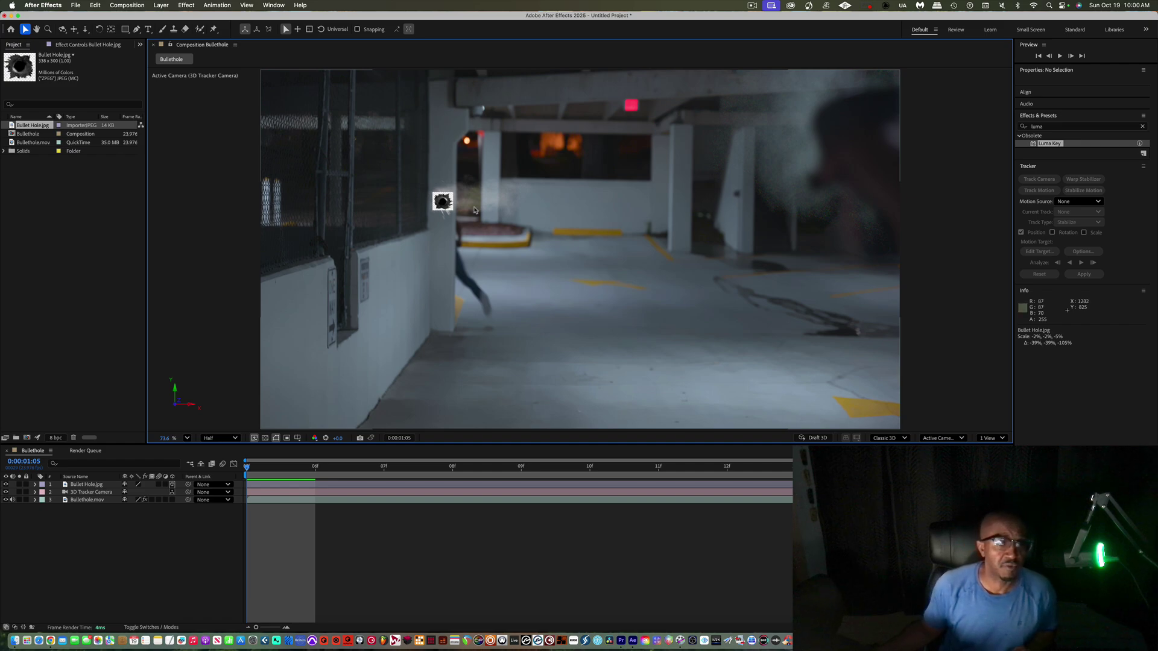
# Step: Apply the Luma Key effect to the Bullet Hole.jpg layer with its key type set to Key Out Brighter
pyautogui.click(1048, 128)
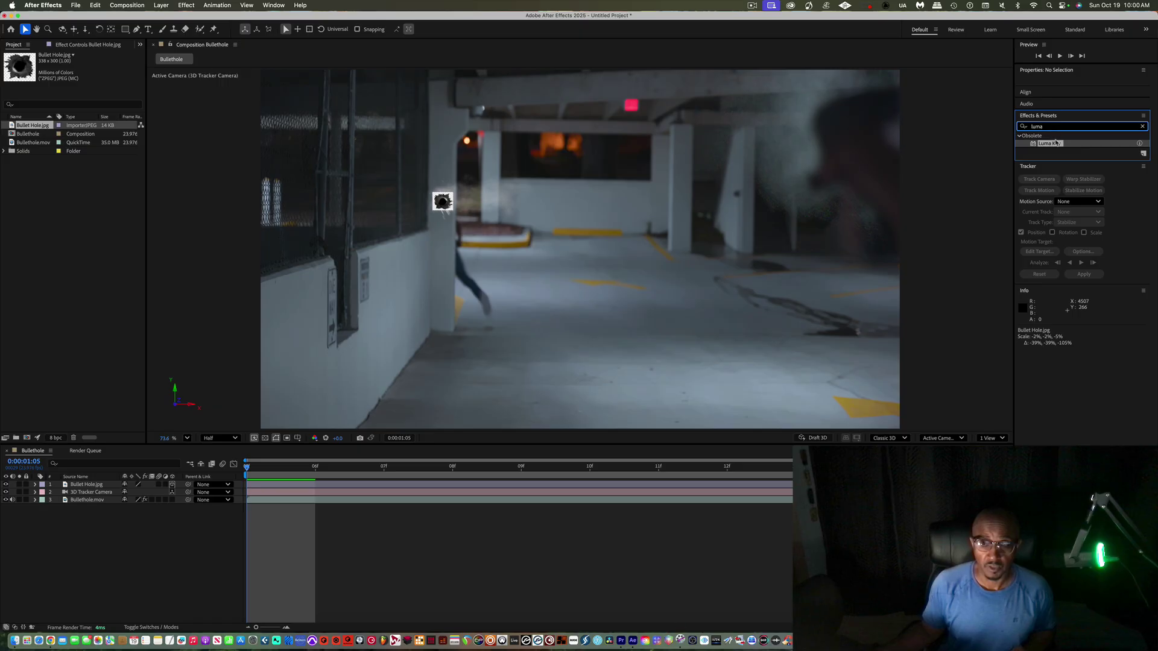
pyautogui.moveTo(1051, 147); pyautogui.dragTo(110, 486)
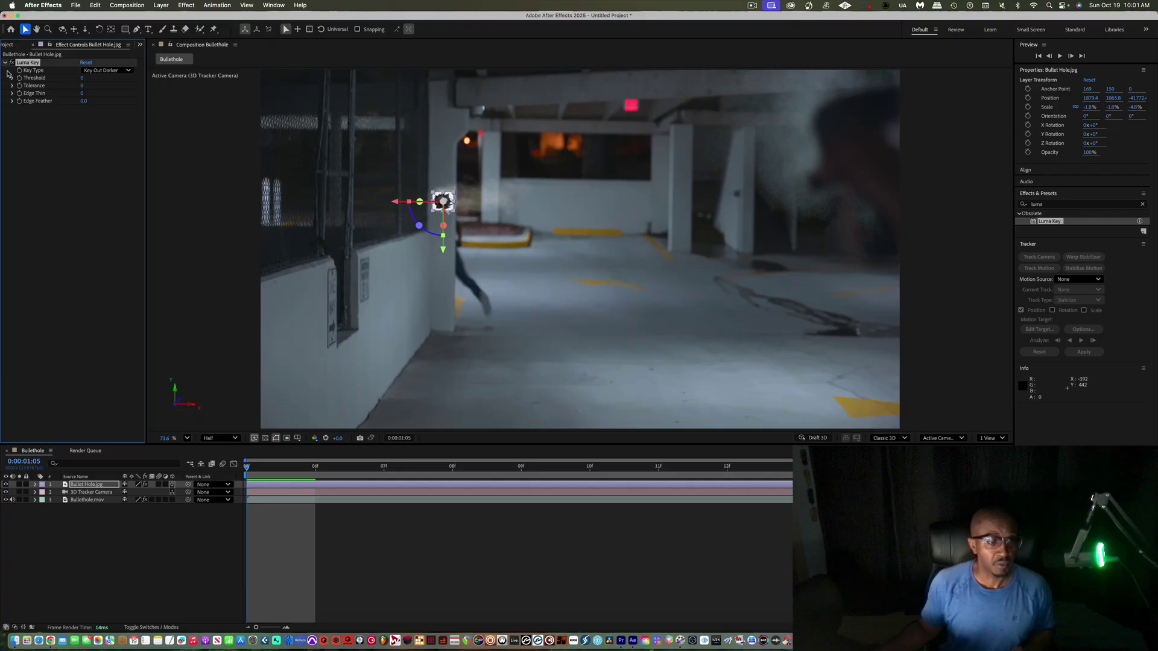
pyautogui.click(109, 72)
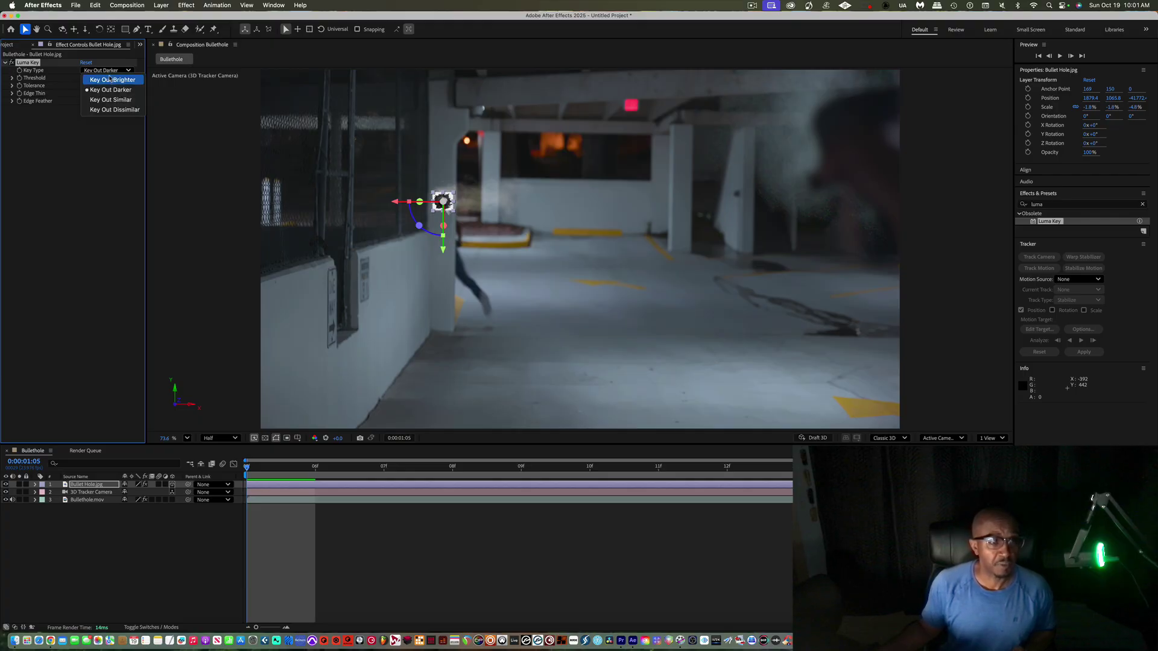
pyautogui.click(112, 80)
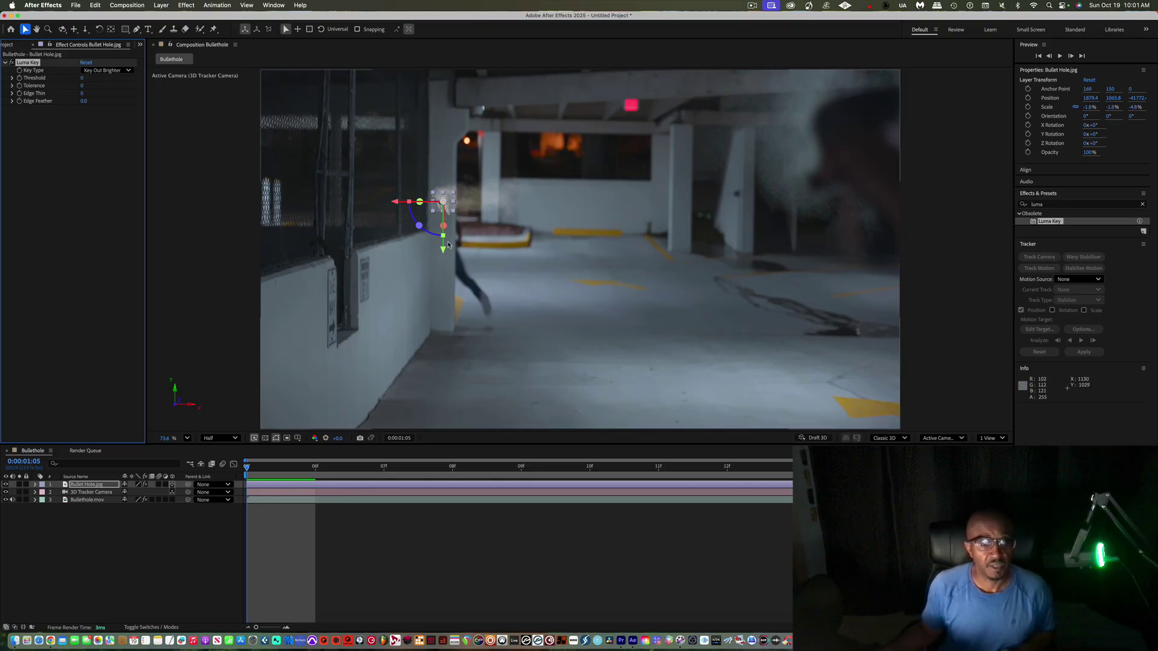
pyautogui.click(432, 253)
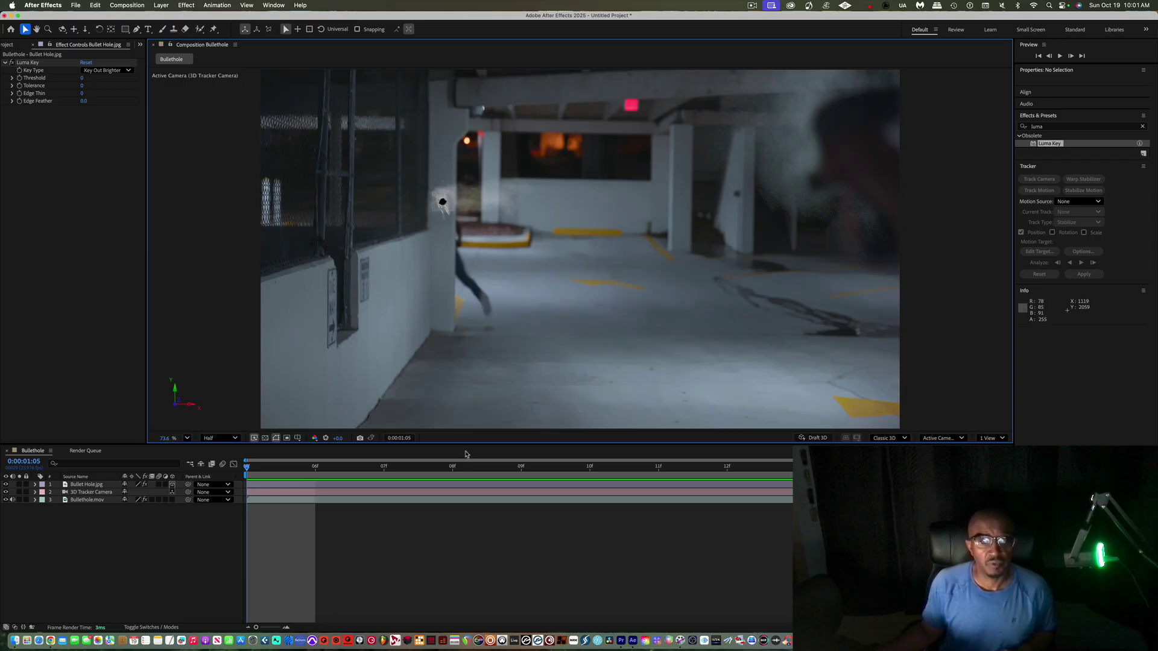
# Step: Shrink the keyed bullet hole on the pillar further, to a scale of about -1%
pyautogui.click(446, 211)
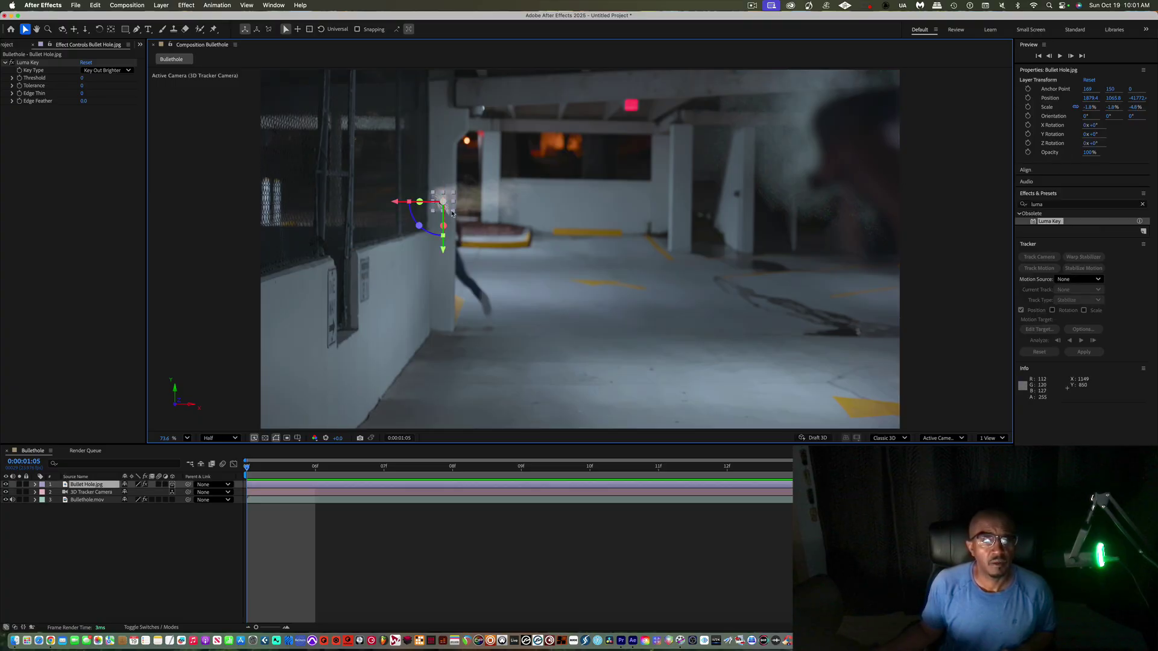
pyautogui.moveTo(452, 213); pyautogui.dragTo(450, 211)
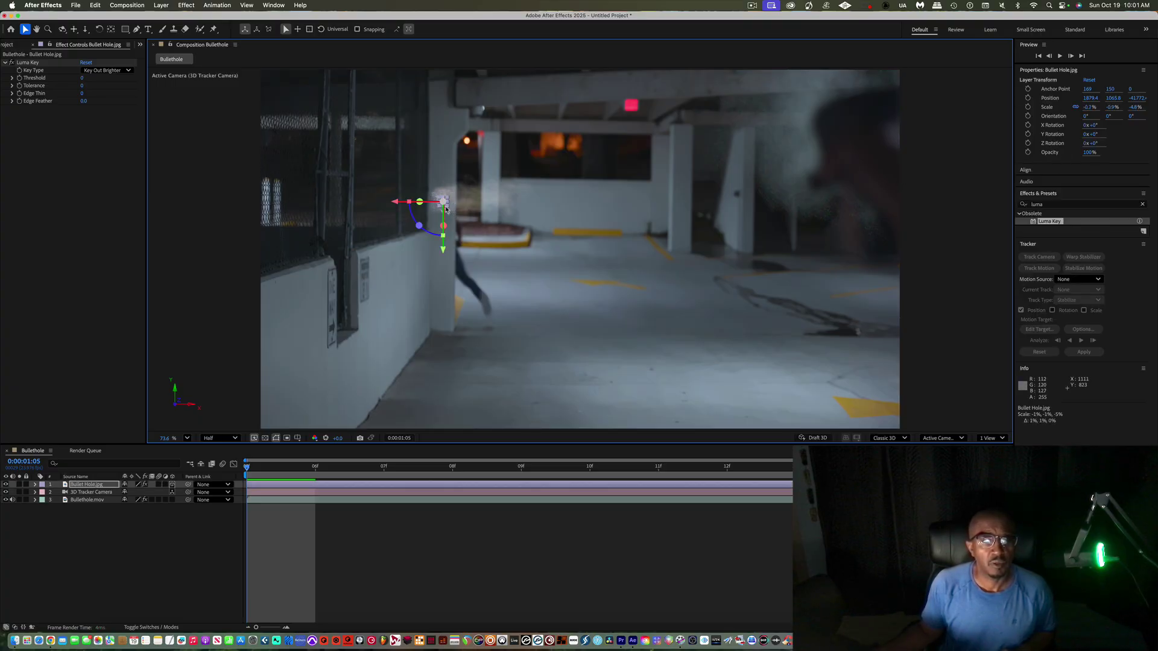
pyautogui.click(400, 265)
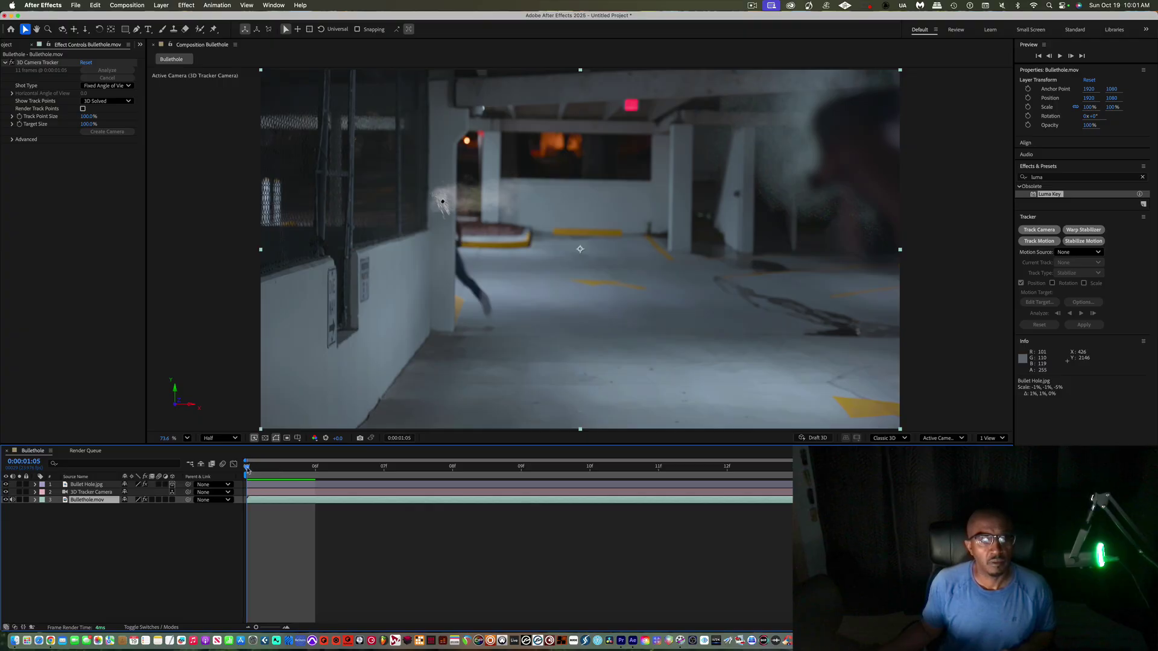
# Step: Play back the composition to check how the bullet hole tracks with the pillar, and return to 0:00:01:05
pyautogui.press('space')
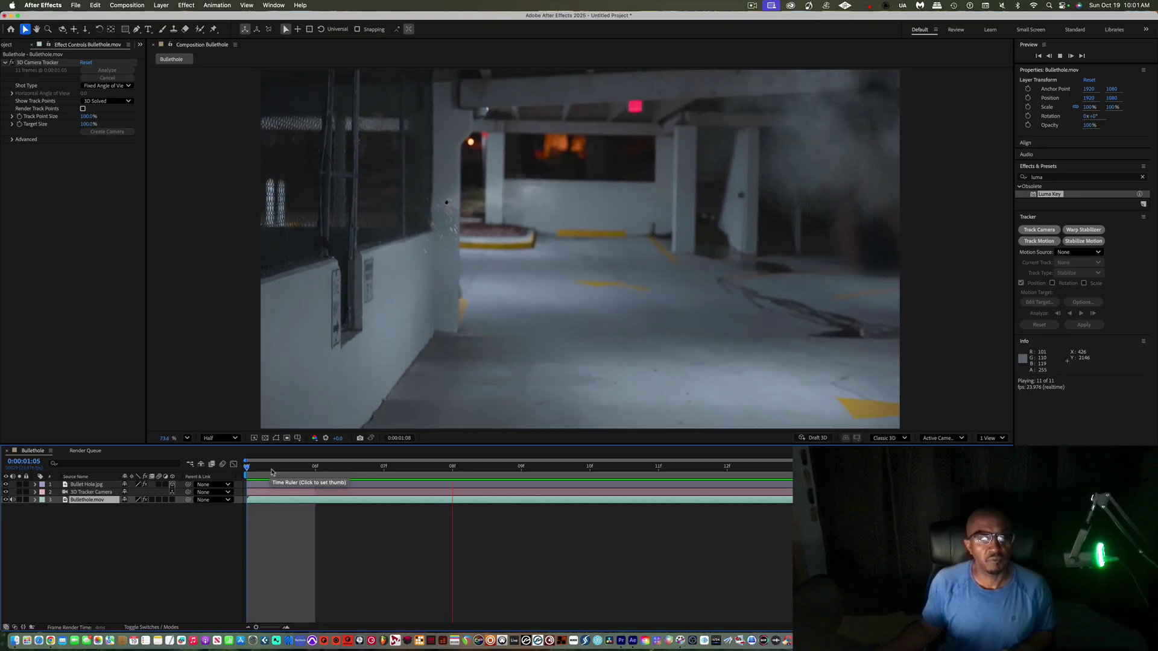
pyautogui.press('space')
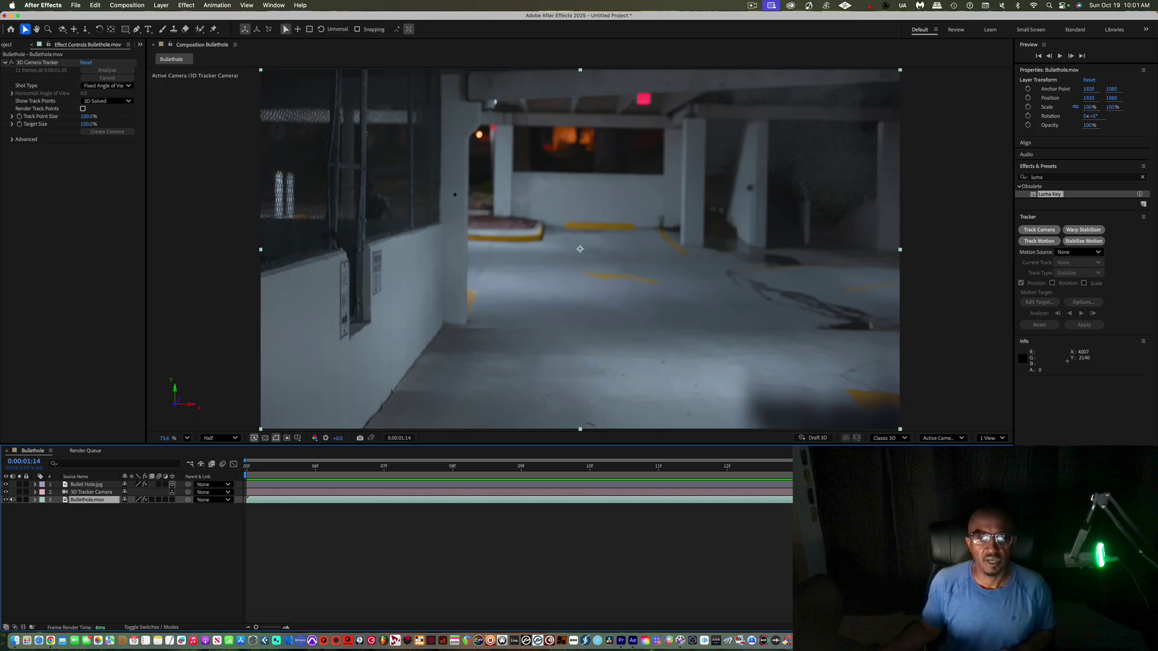
pyautogui.press('space')
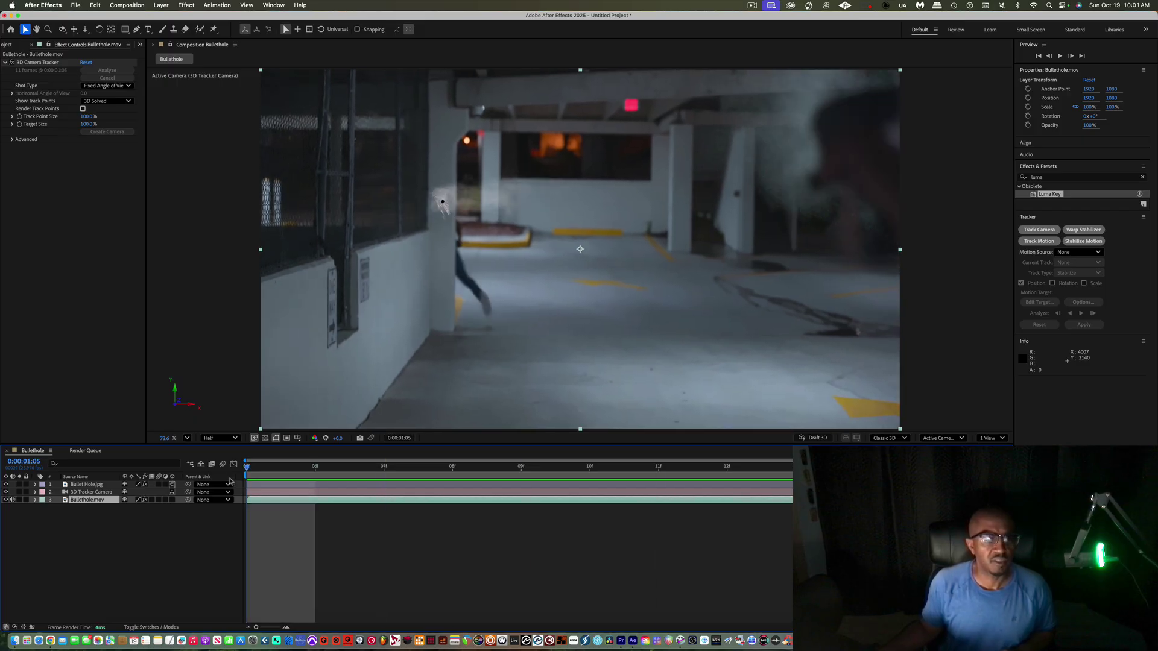
# Step: Change the quality and sampling setting of the Bullethole.mov and Bullet Hole.jpg layers
pyautogui.click(138, 500)
pyautogui.click(138, 484)
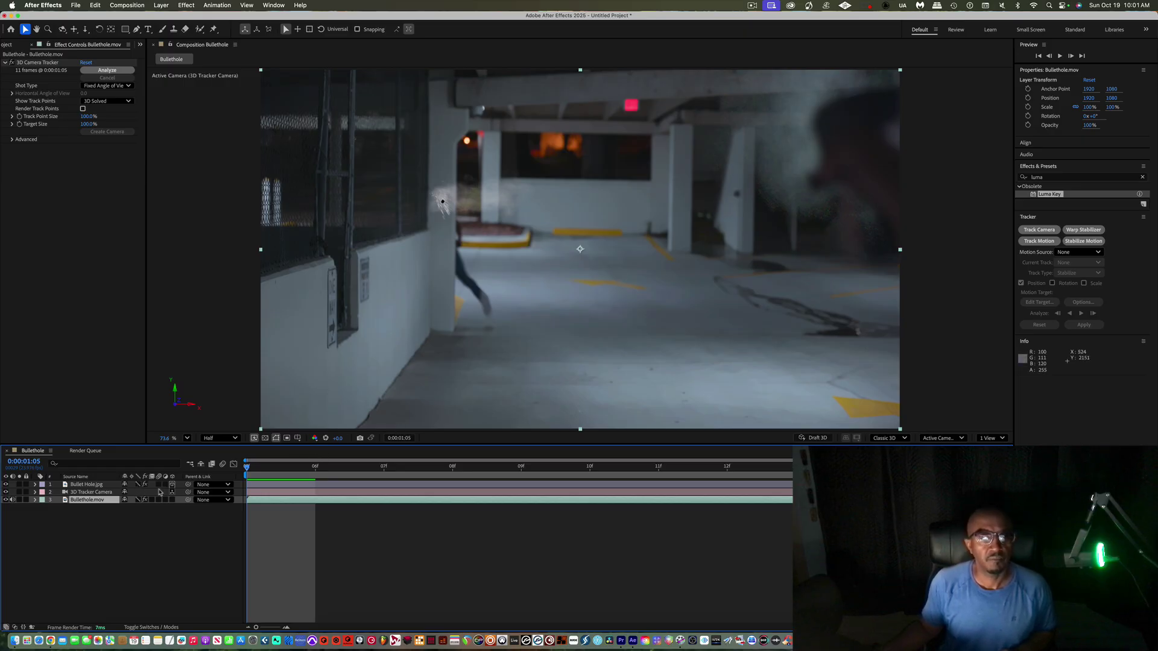
pyautogui.click(138, 484)
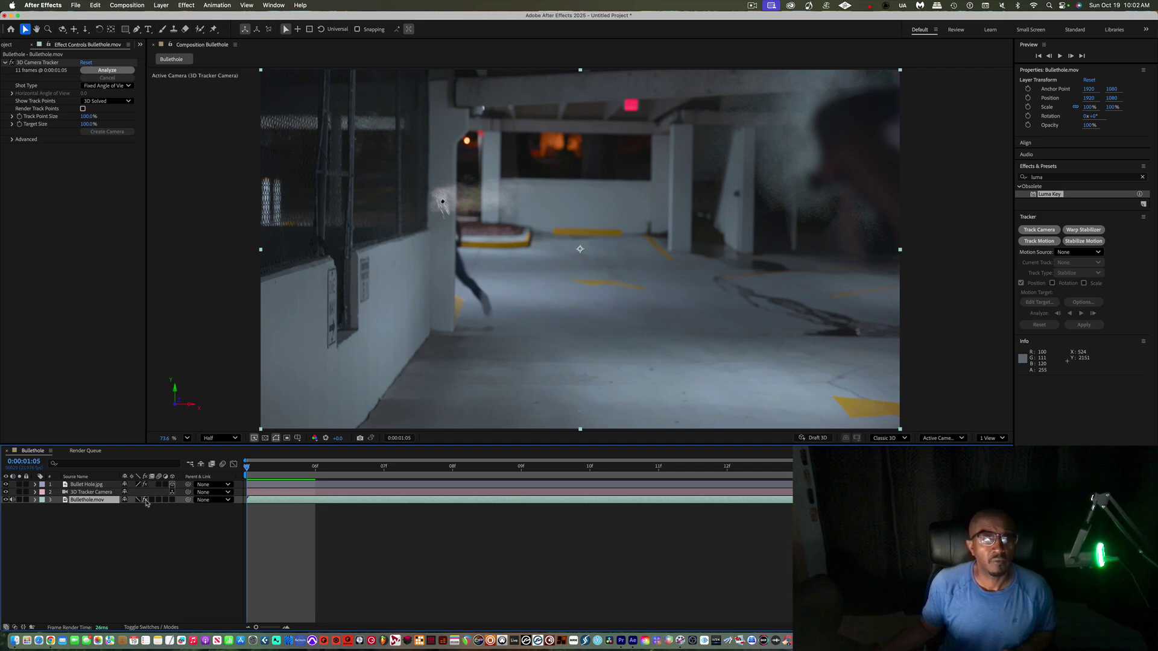
# Step: Add the Bullethole composition to the render queue
pyautogui.click(126, 5)
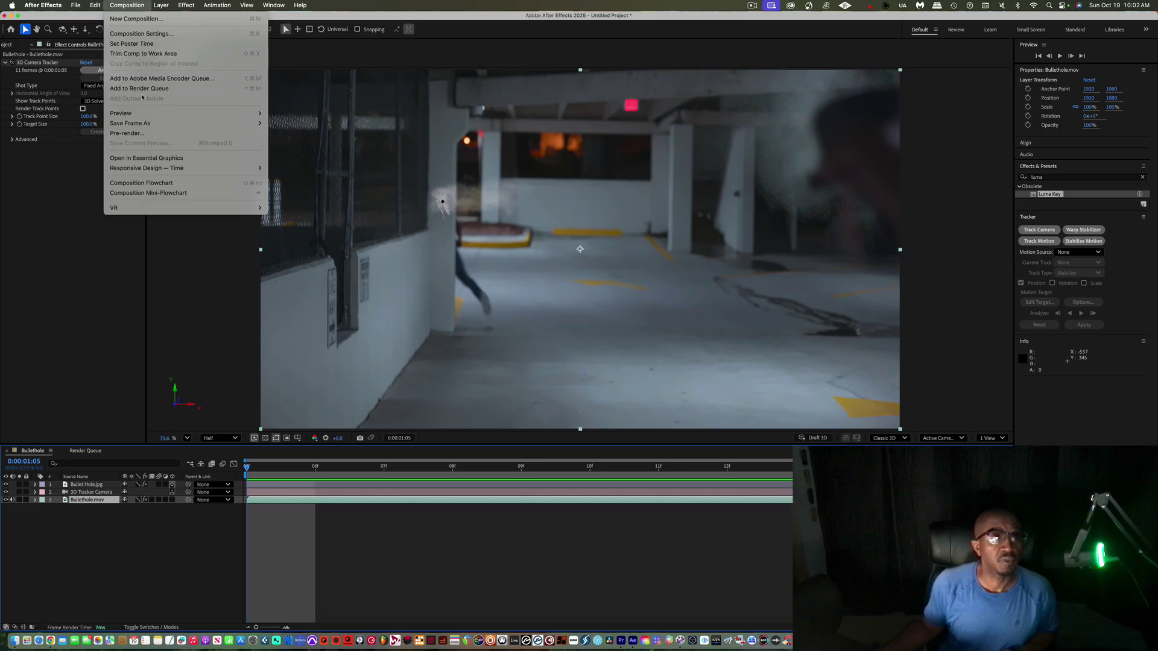
pyautogui.click(141, 91)
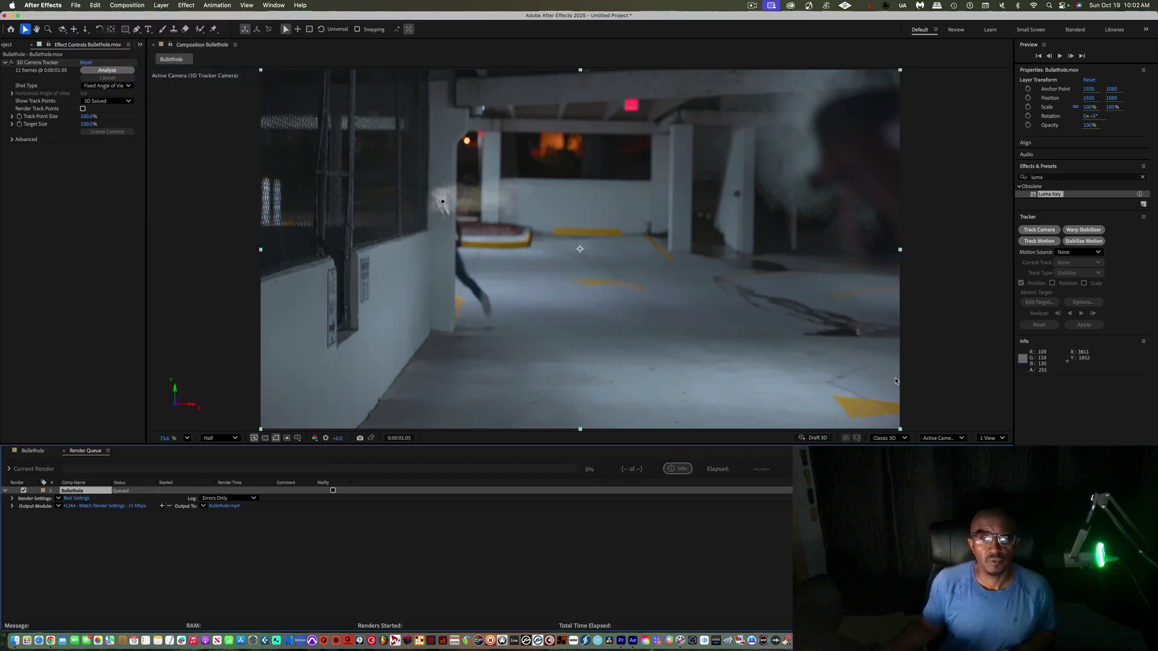
# Step: Set the Bullethole render's output module to QuickTime format with the Apple ProRes 422 HQ video codec
pyautogui.click(12, 507)
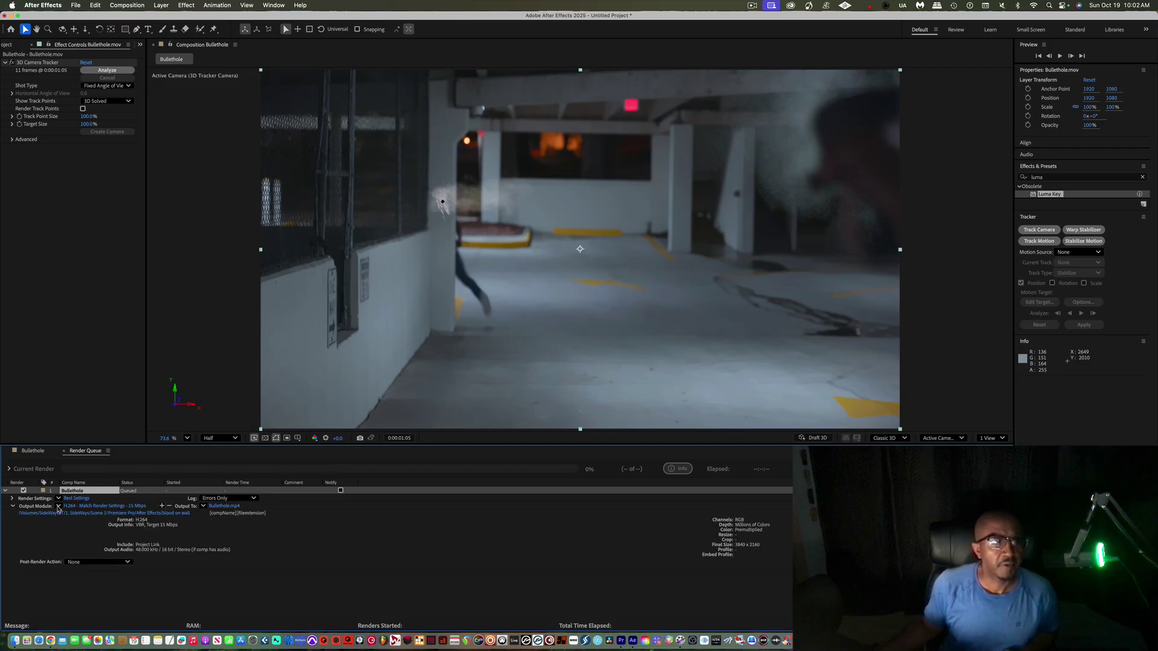
pyautogui.click(11, 498)
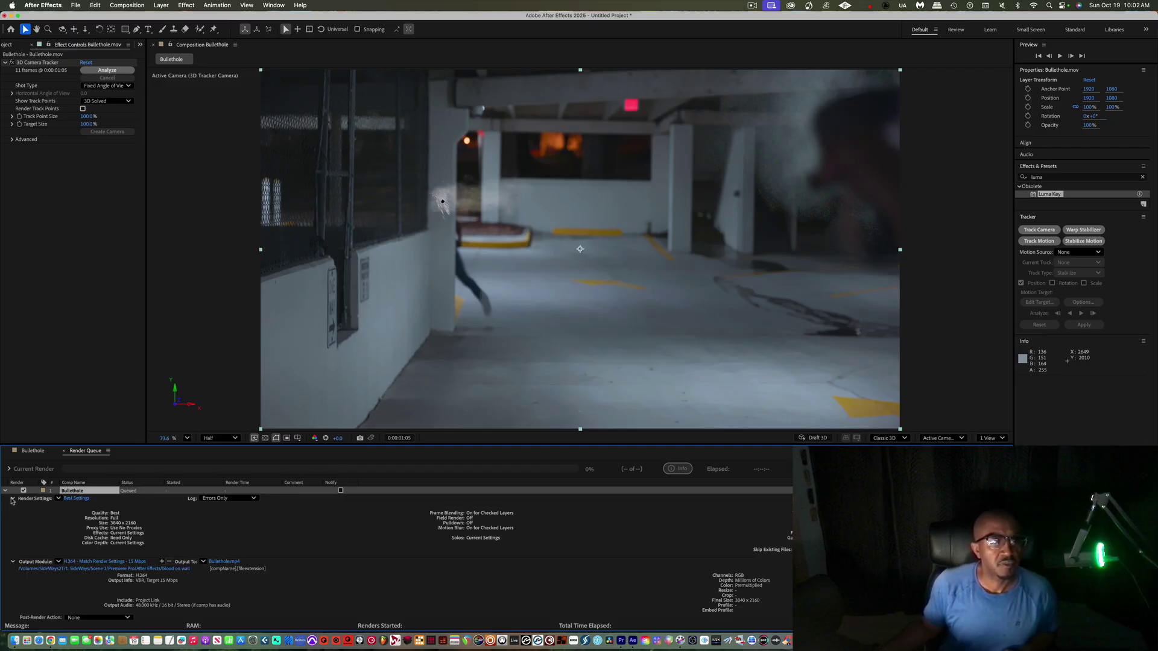
pyautogui.click(94, 562)
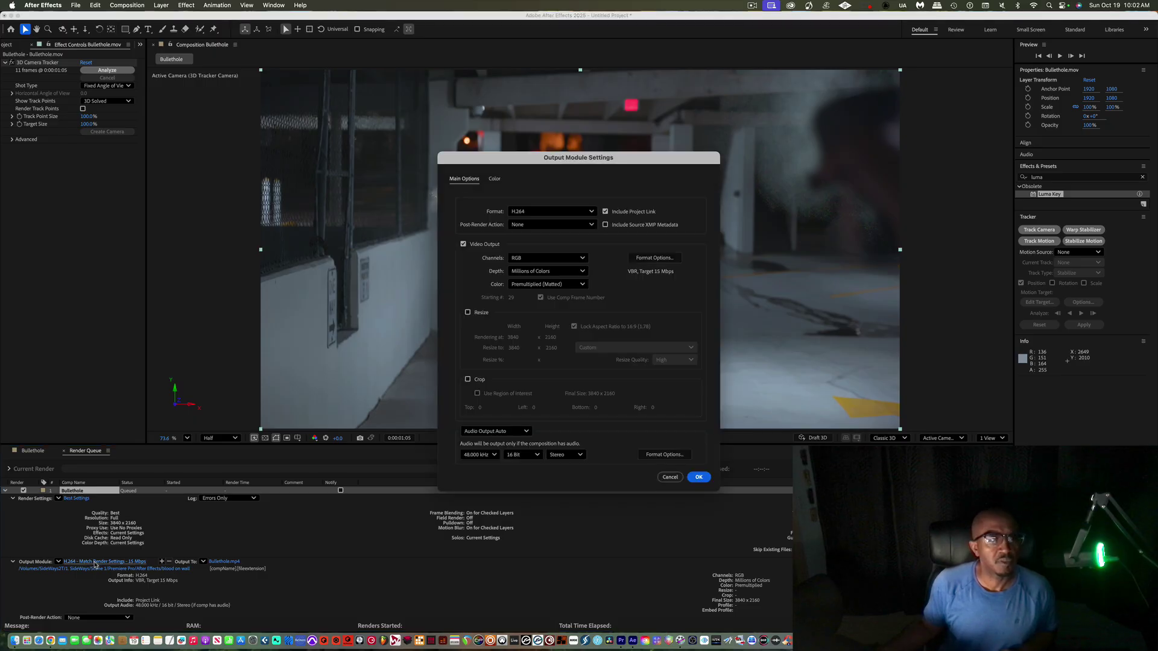
pyautogui.click(576, 211)
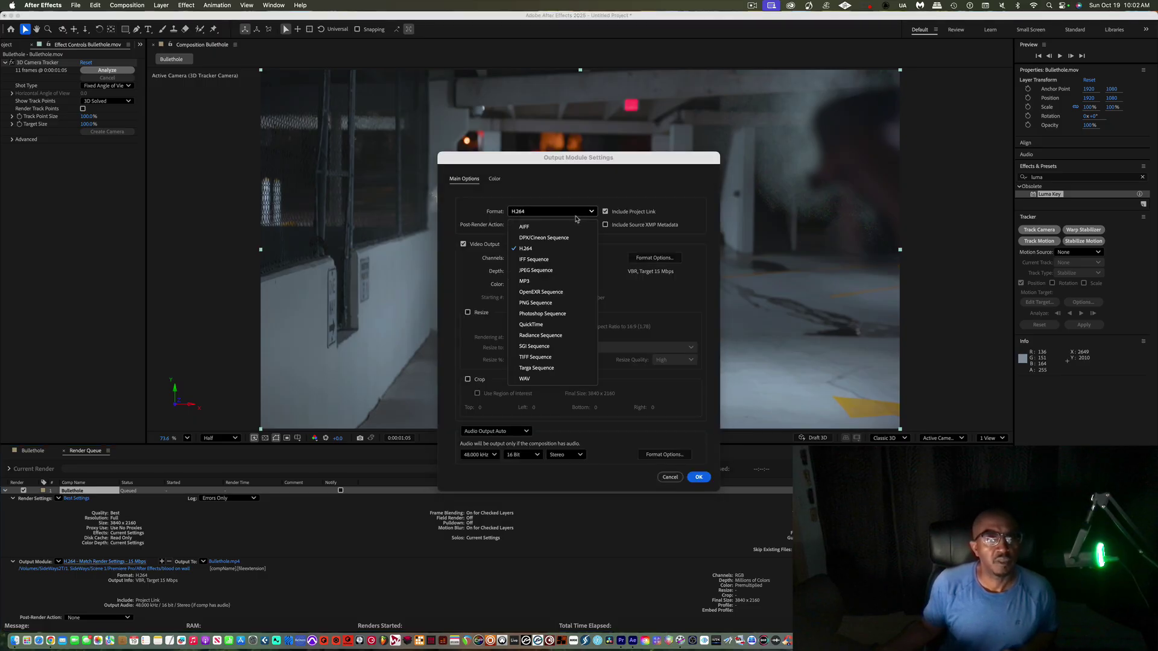
pyautogui.click(552, 326)
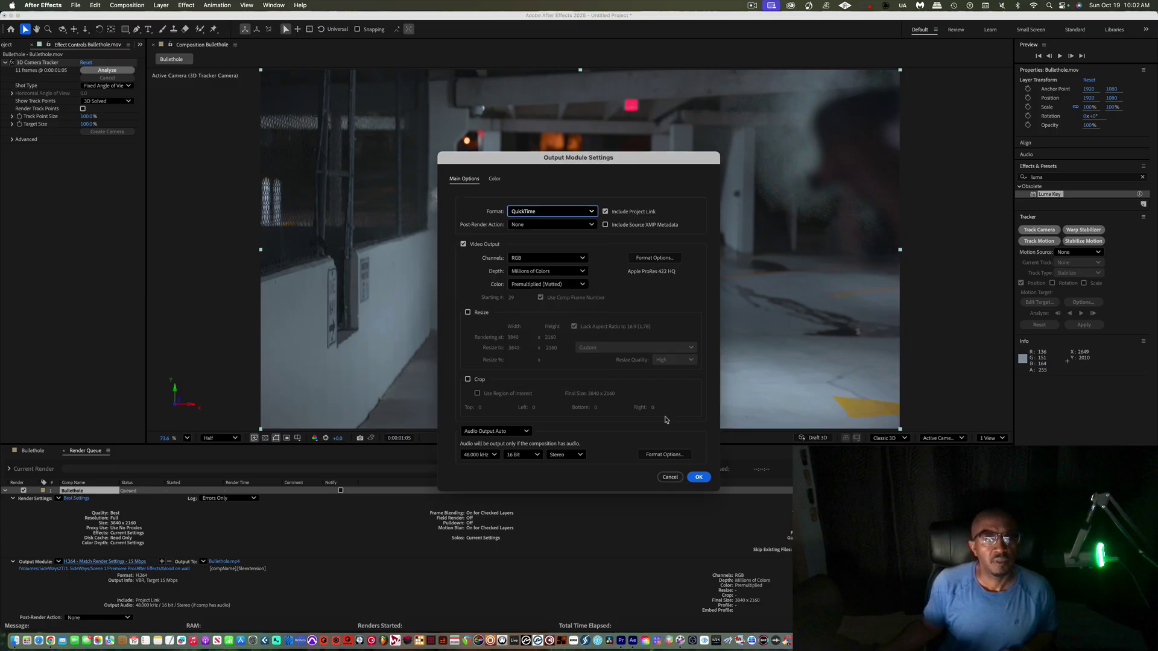
pyautogui.click(668, 455)
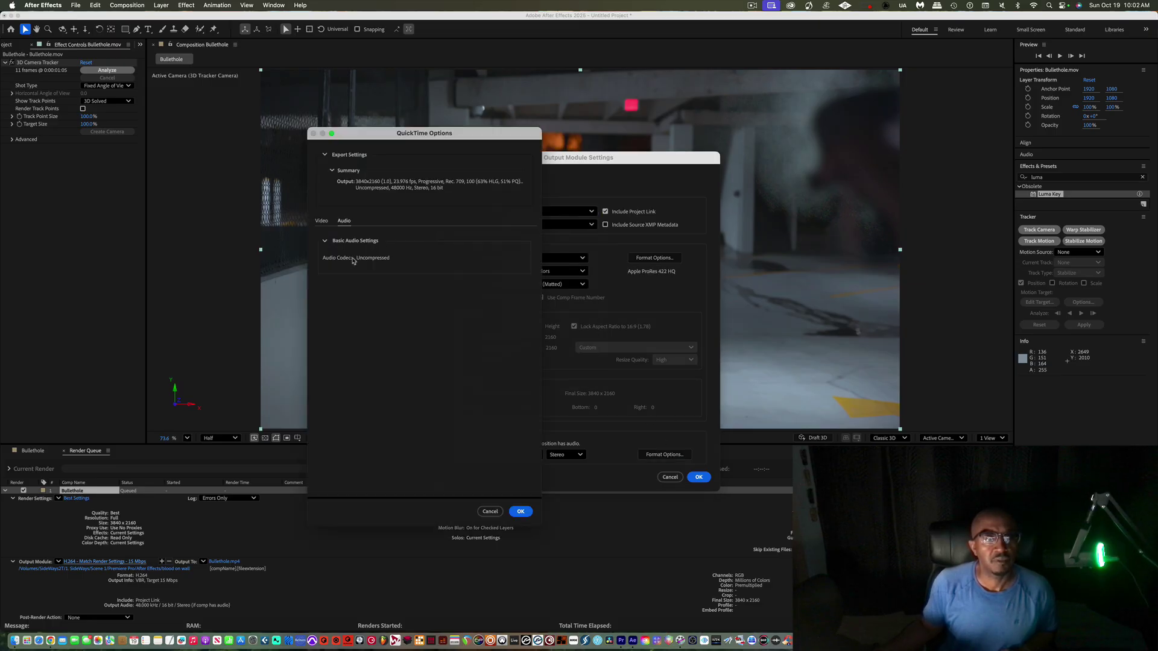
pyautogui.click(321, 222)
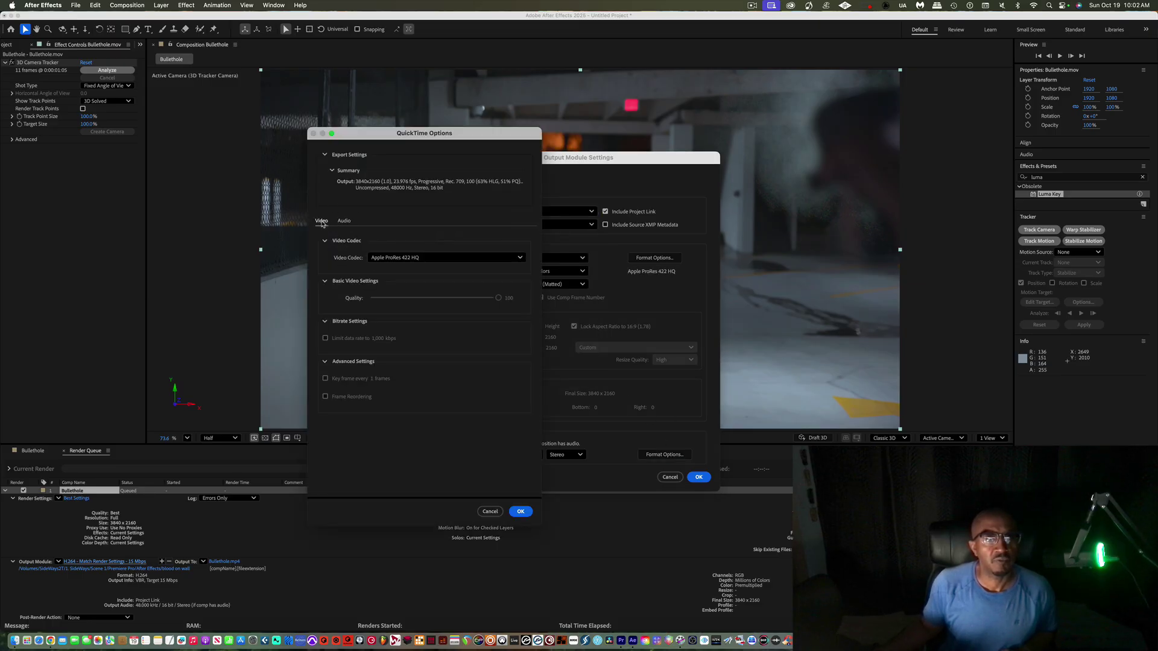
pyautogui.click(521, 512)
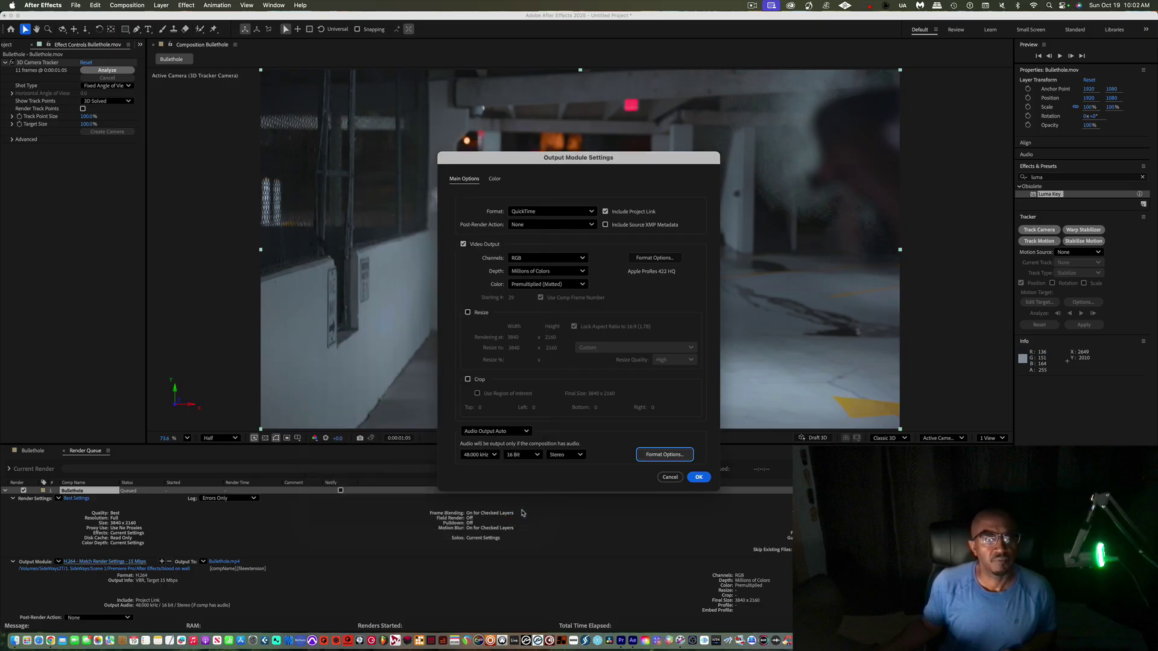
pyautogui.click(698, 477)
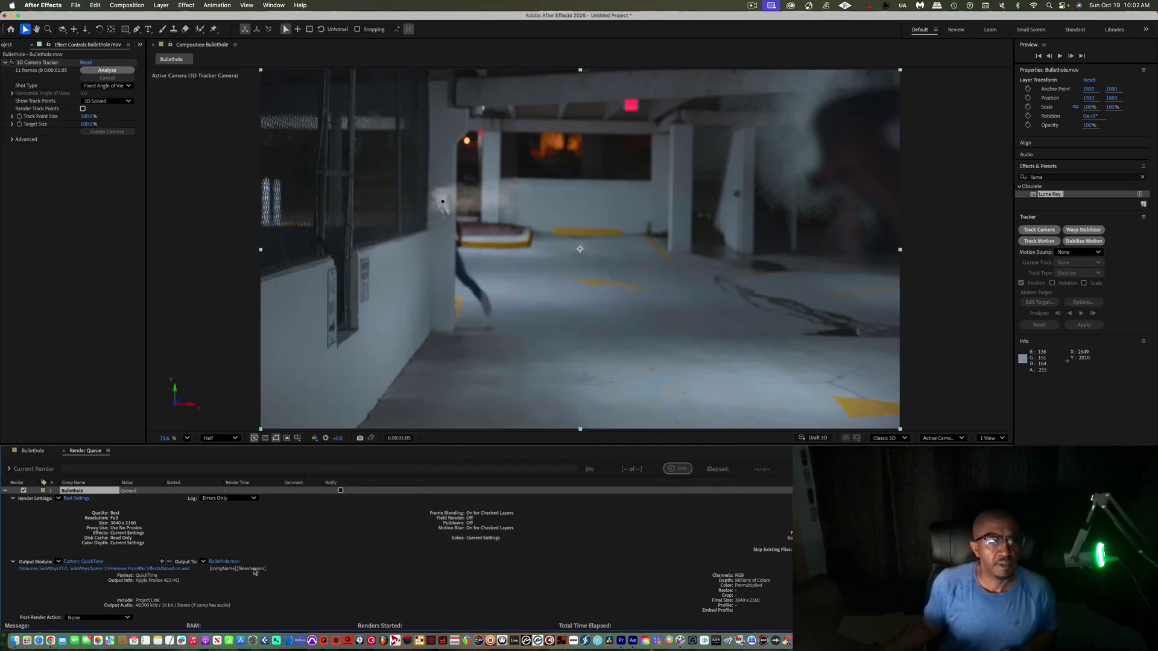
pyautogui.click(13, 498)
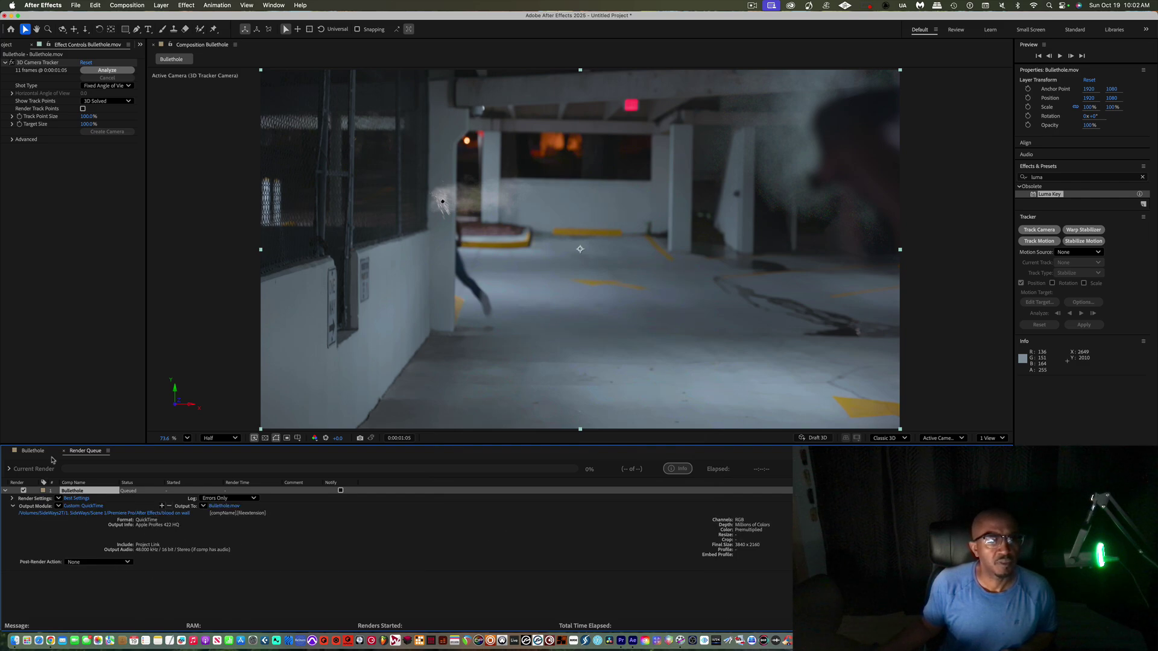
# Step: Open the output destination for Bullethole.mov and browse to the contents of the blood on wall folder
pyautogui.click(218, 510)
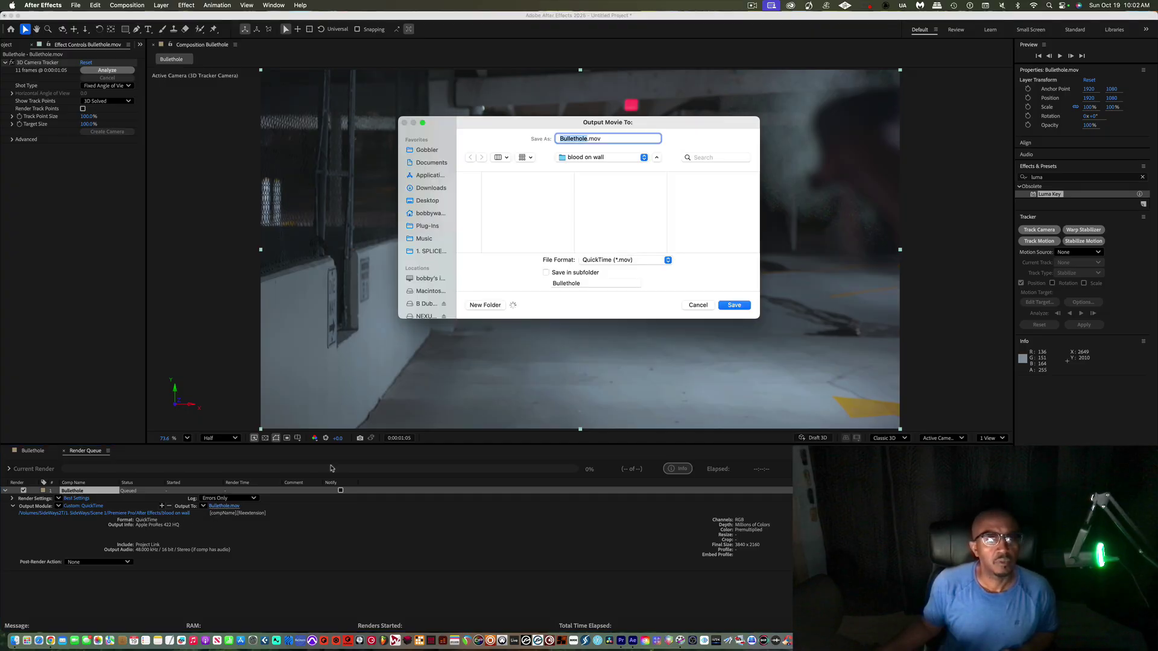
pyautogui.hscroll(-6, 603, 205)
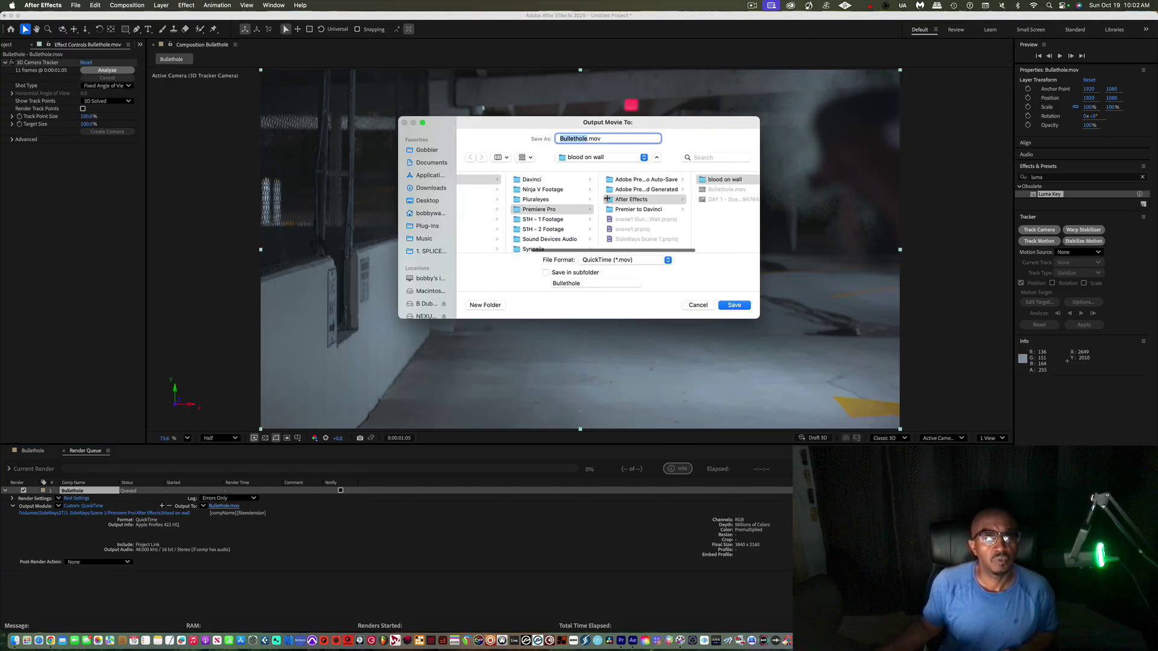
pyautogui.hscroll(5, 552, 209)
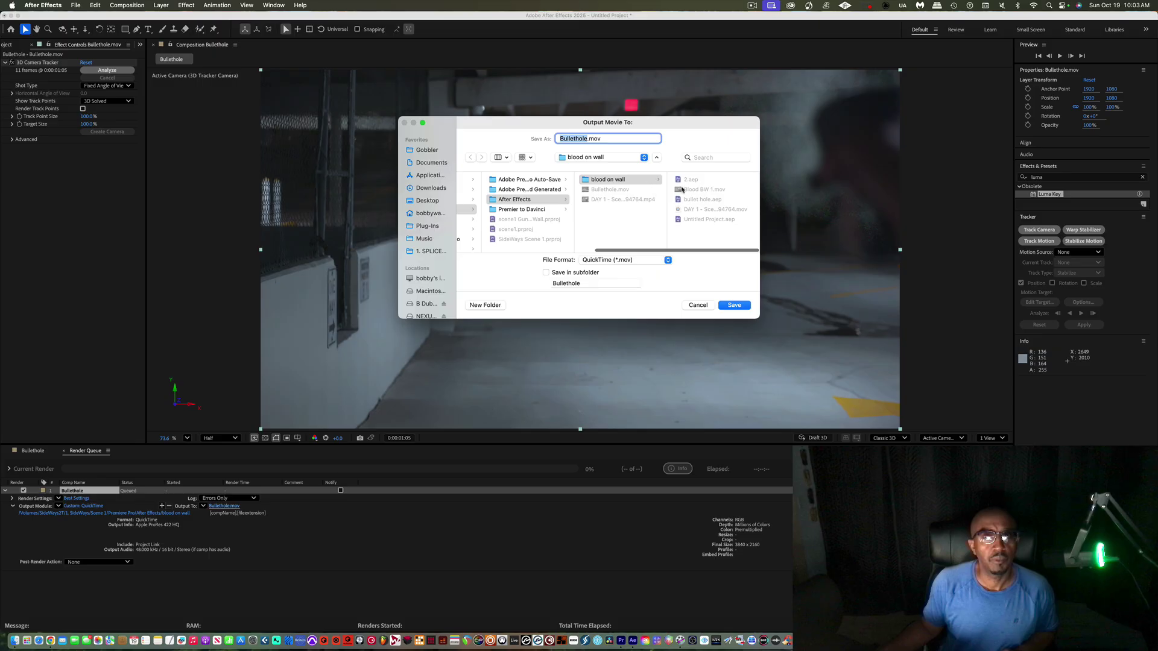
pyautogui.rightClick(700, 198)
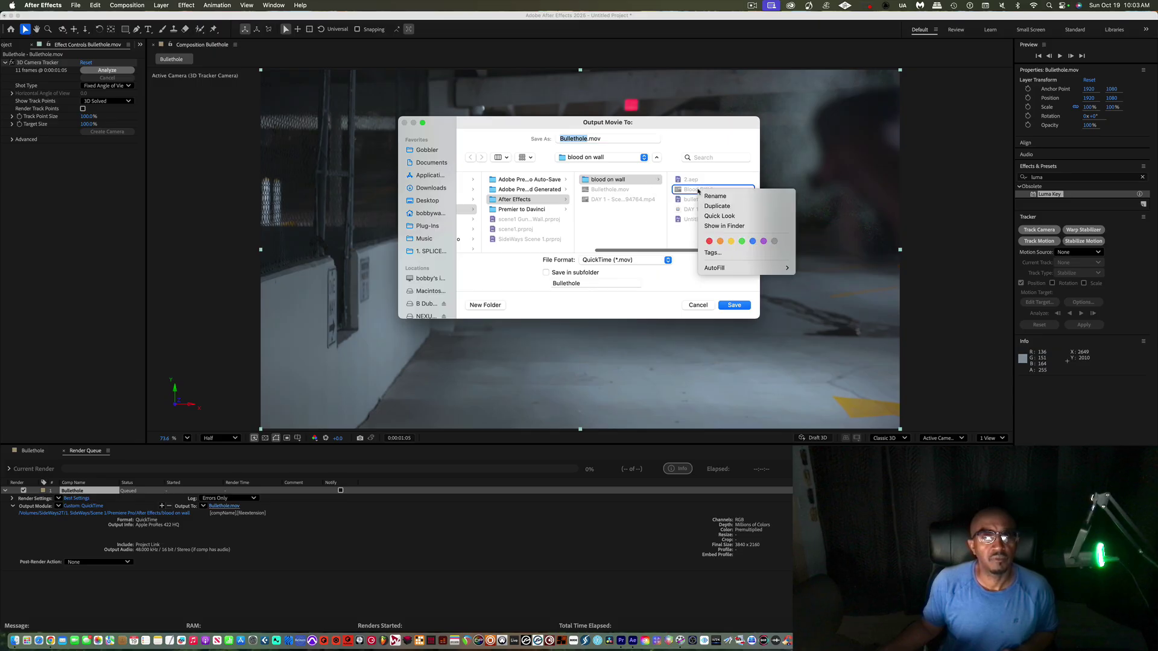
pyautogui.click(684, 238)
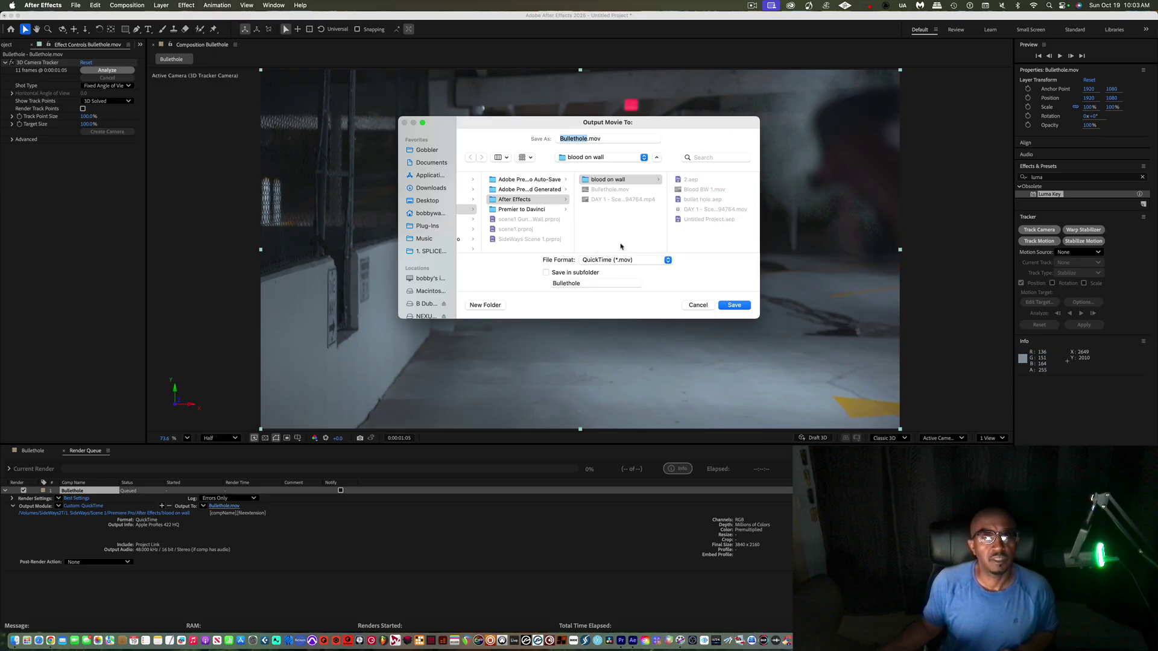
pyautogui.click(486, 305)
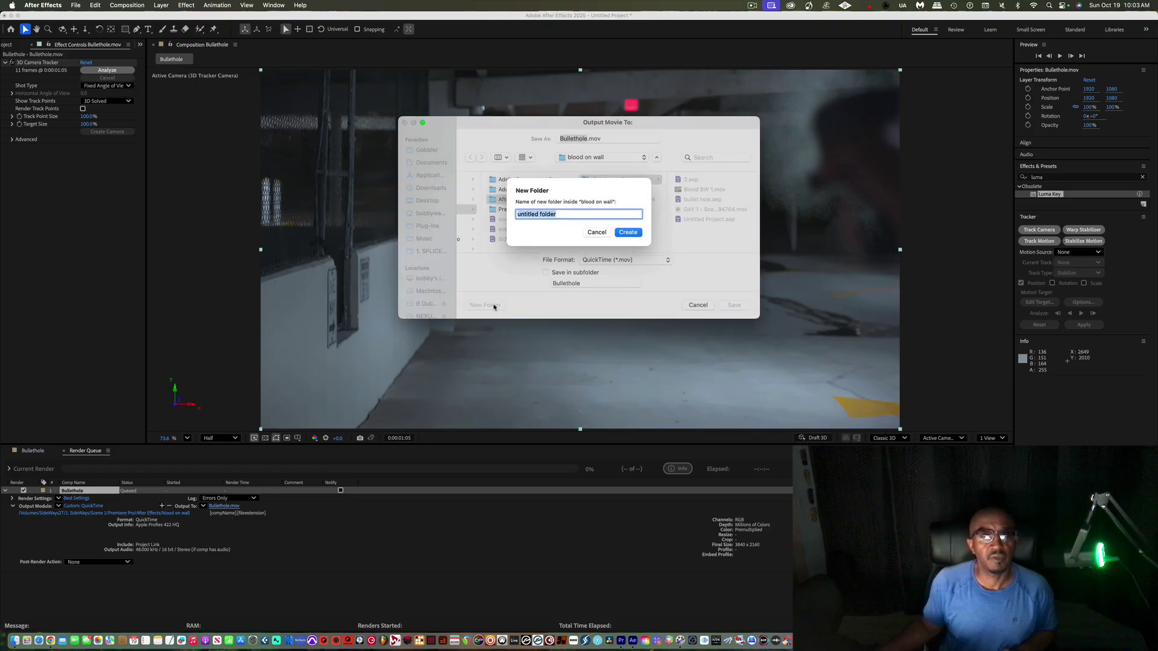
pyautogui.click(597, 237)
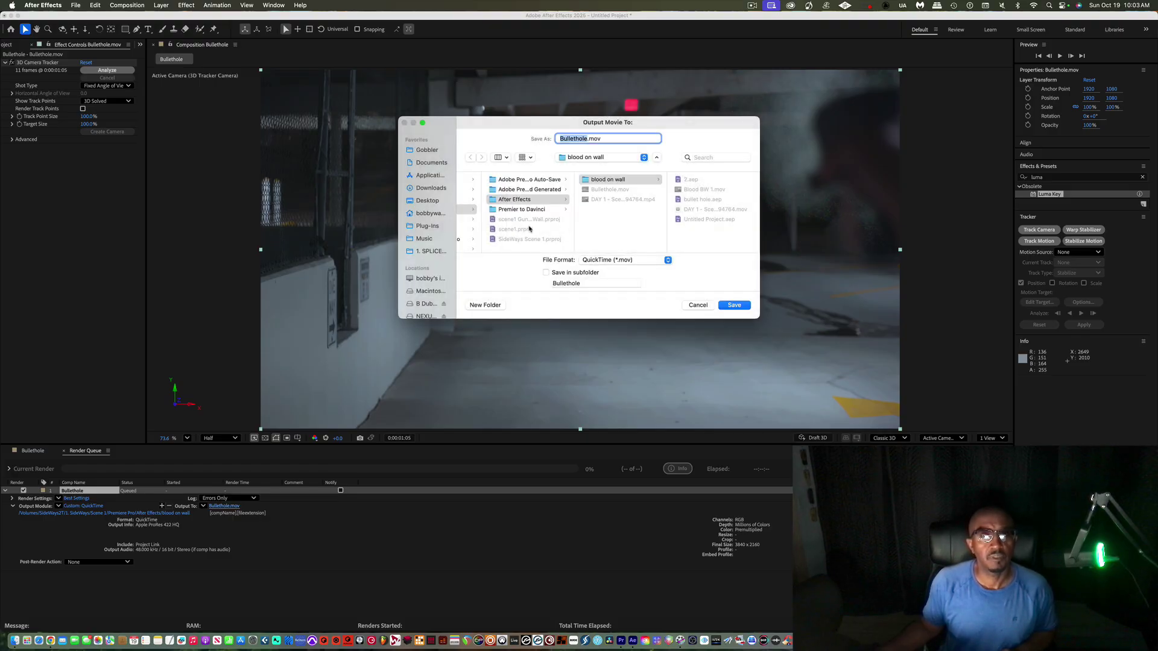
# Step: Save the Bullethole.mov output into a new folder named Bullethole final inside the After Effects folder, and render the queue
pyautogui.click(489, 306)
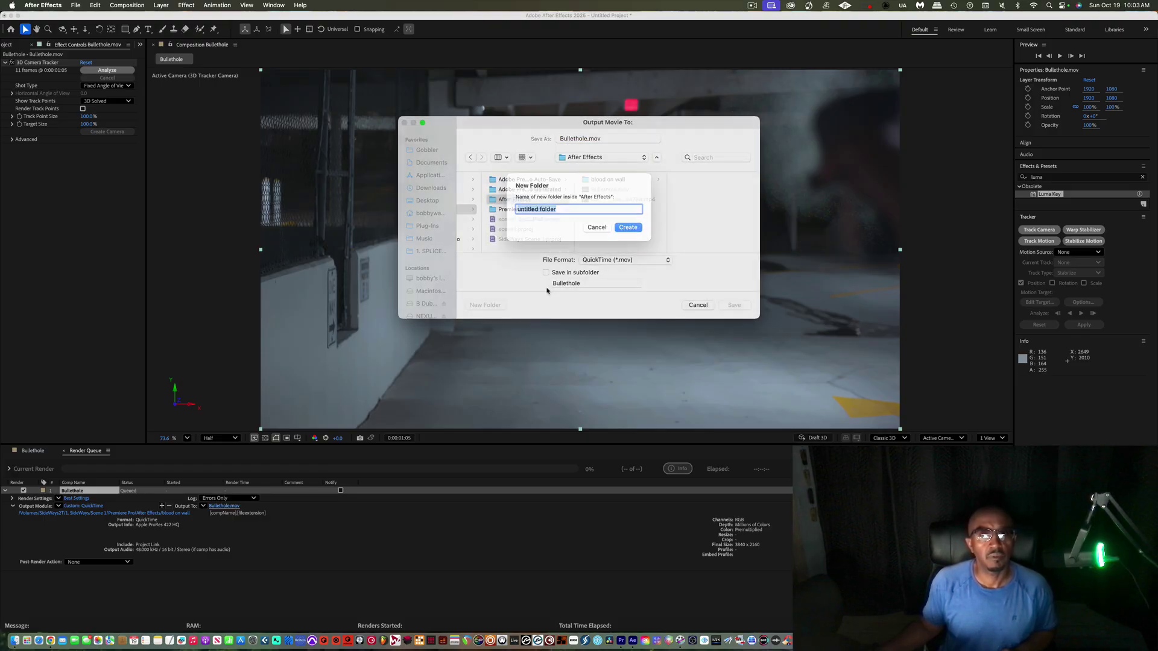
pyautogui.write('Bul')
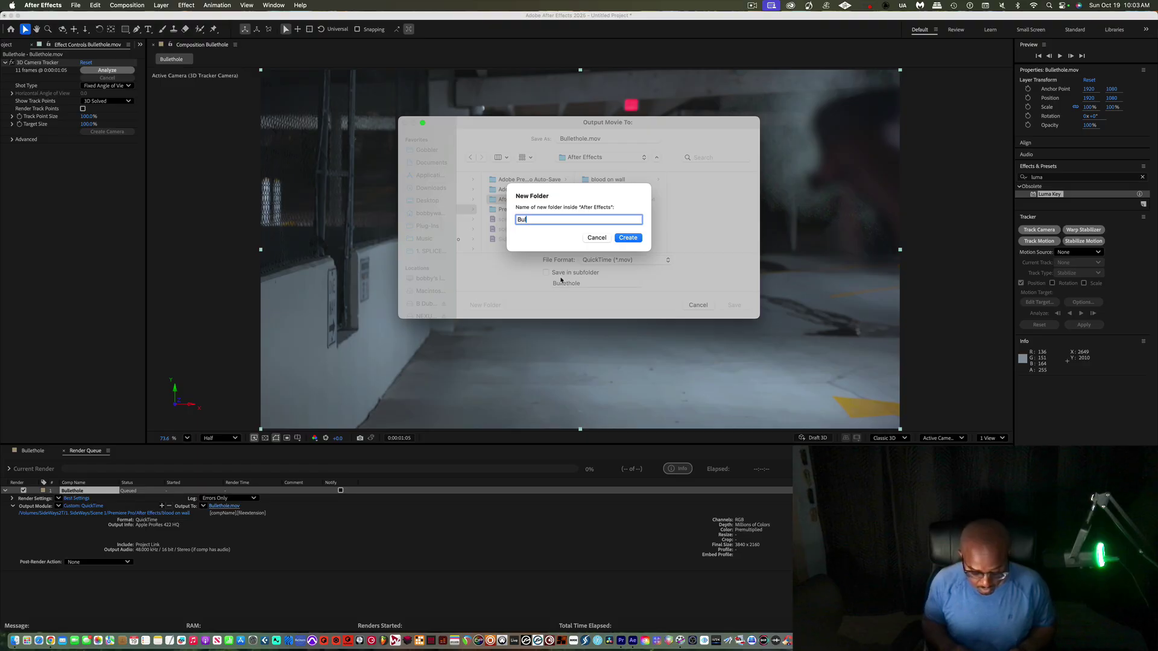
pyautogui.write('lethole')
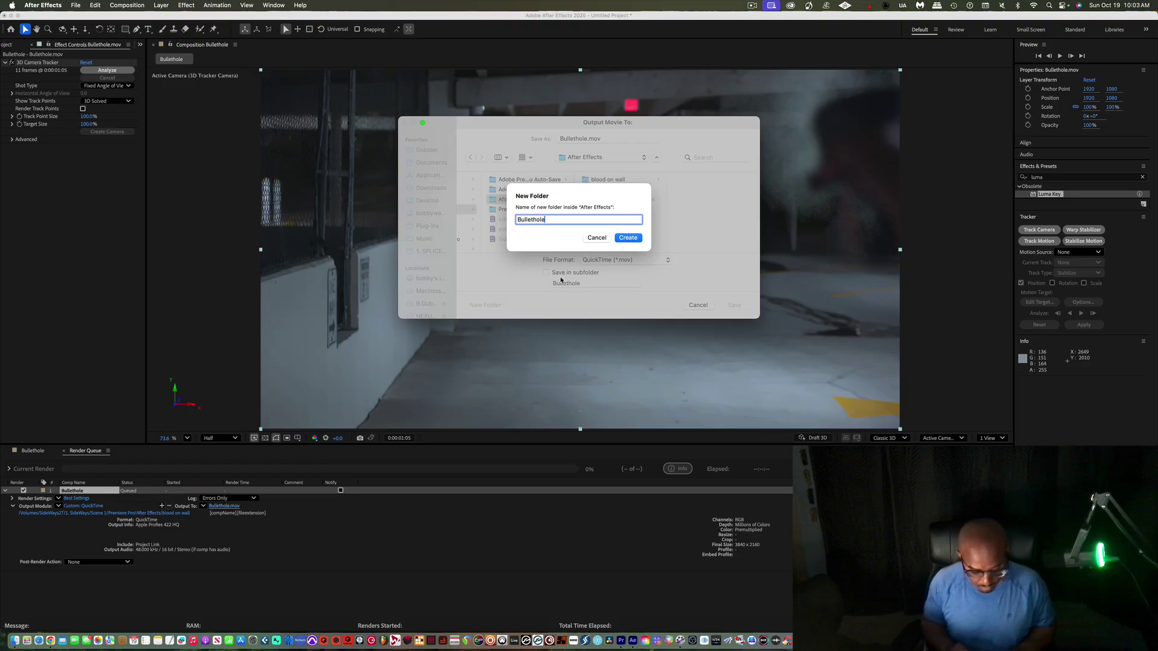
pyautogui.write(' final')
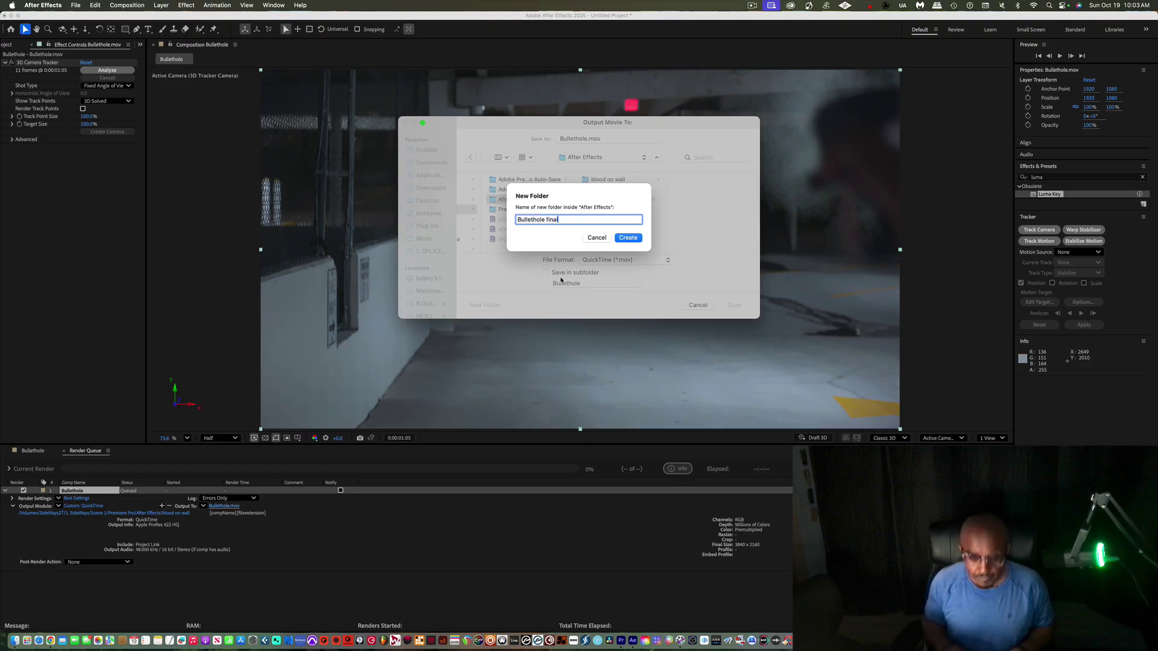
pyautogui.click(627, 237)
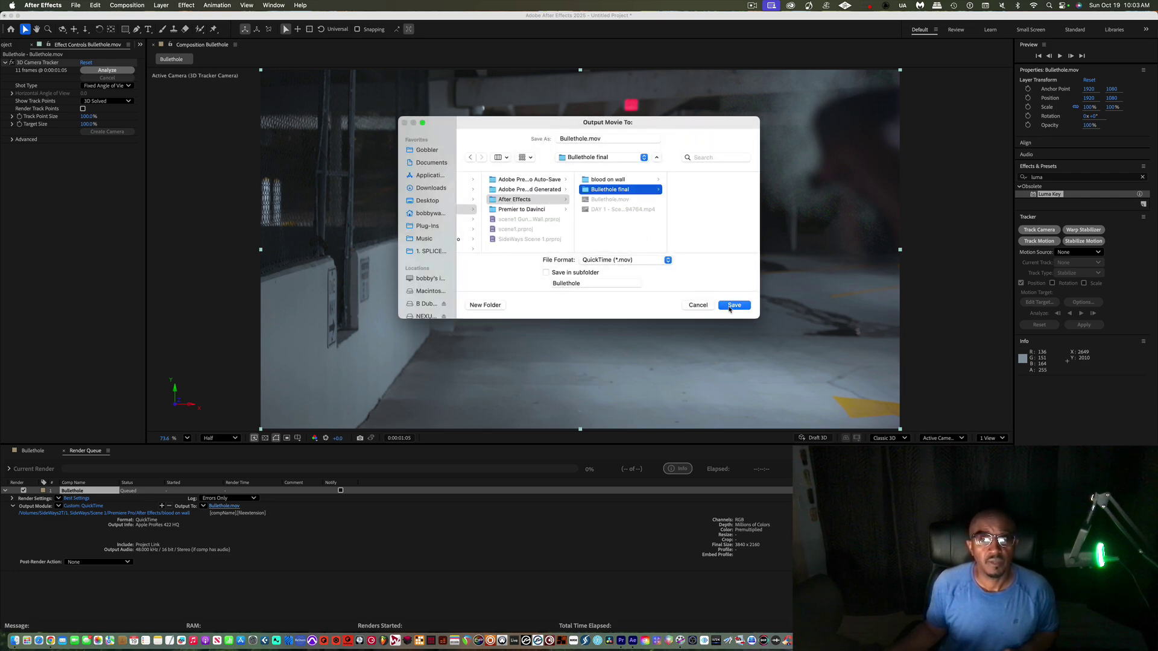
pyautogui.click(732, 306)
pyautogui.click(989, 468)
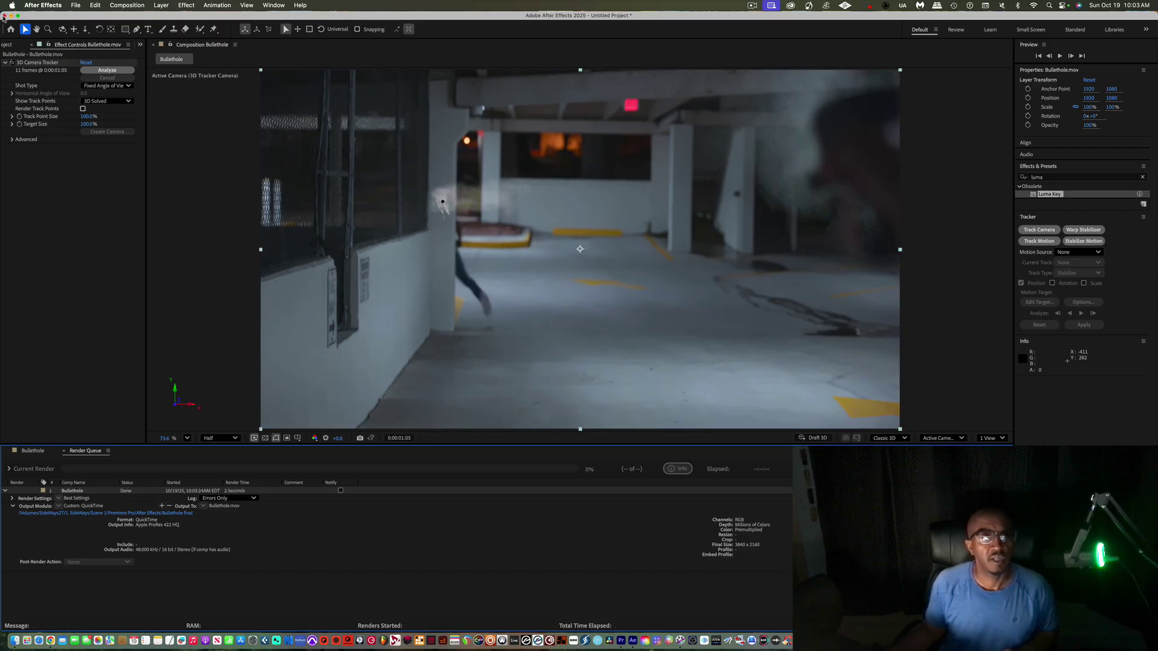
# Step: Close the project, saving it as Bullethole.aep in the Bullethole final folder
pyautogui.click(4, 16)
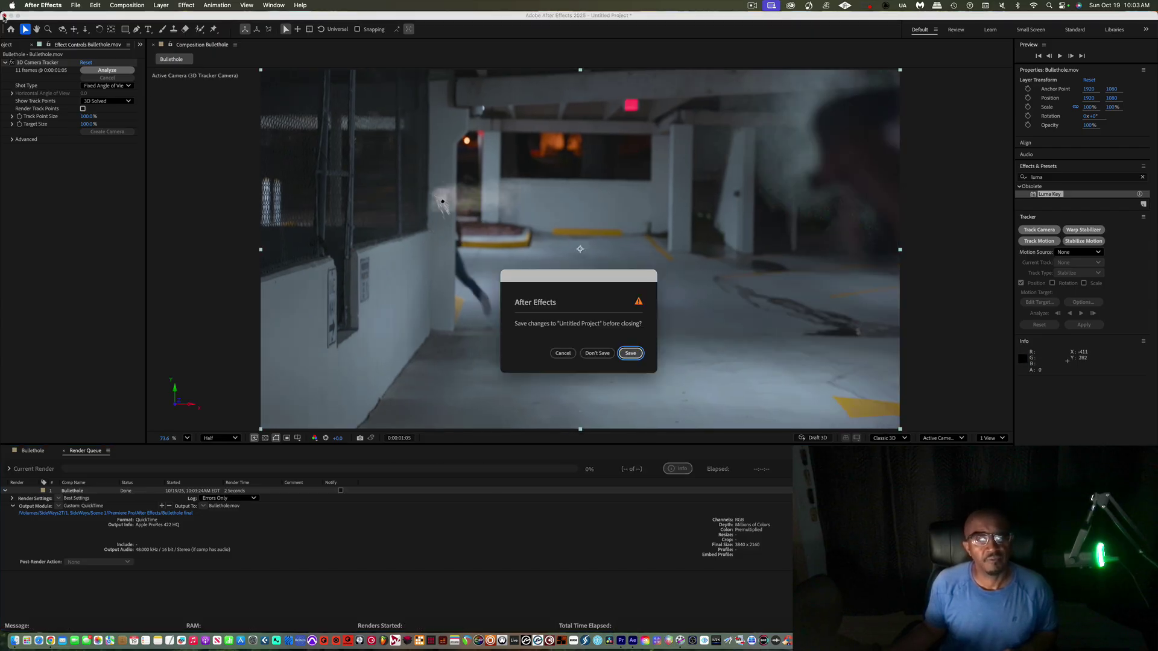
pyautogui.click(630, 353)
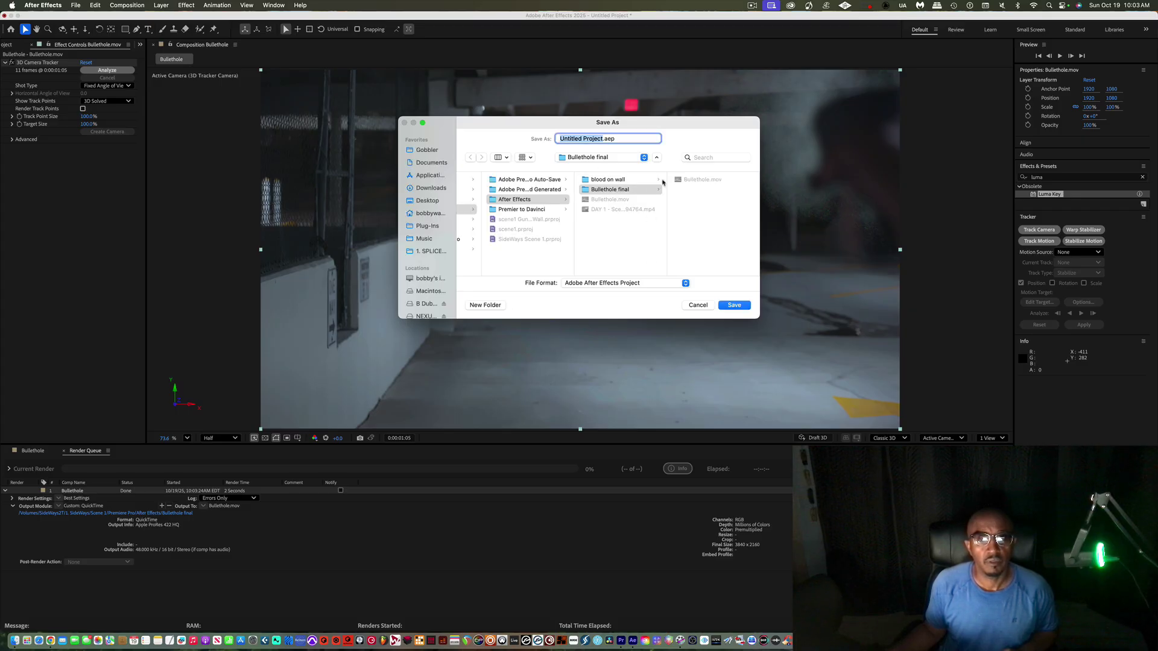
pyautogui.click(687, 180)
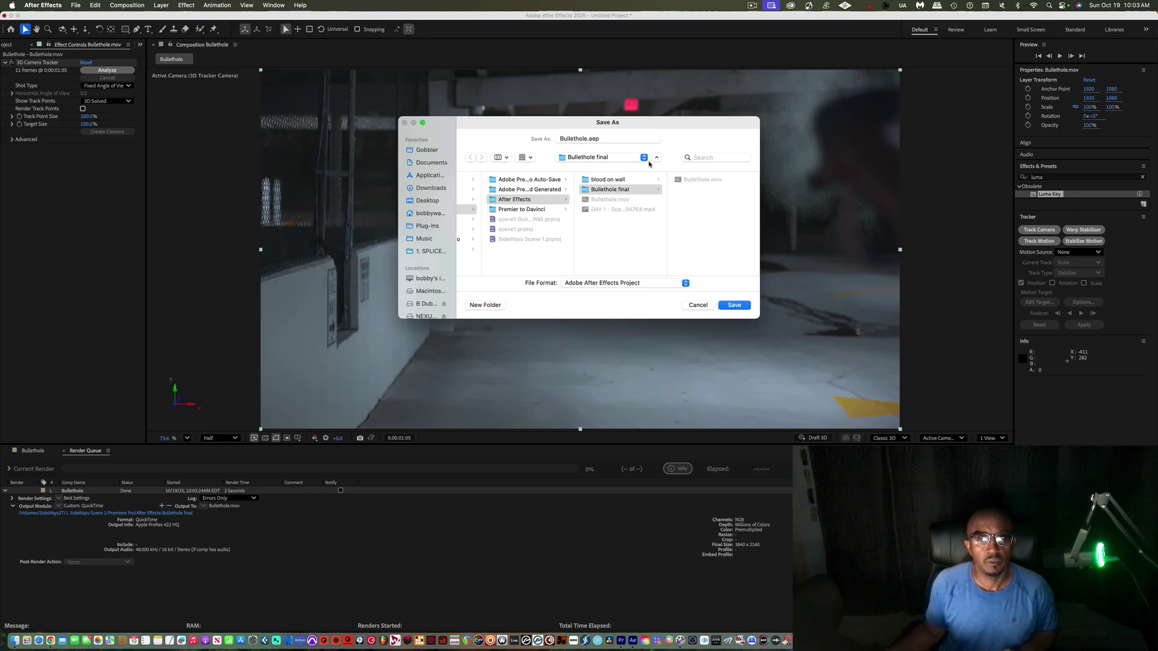
pyautogui.click(739, 310)
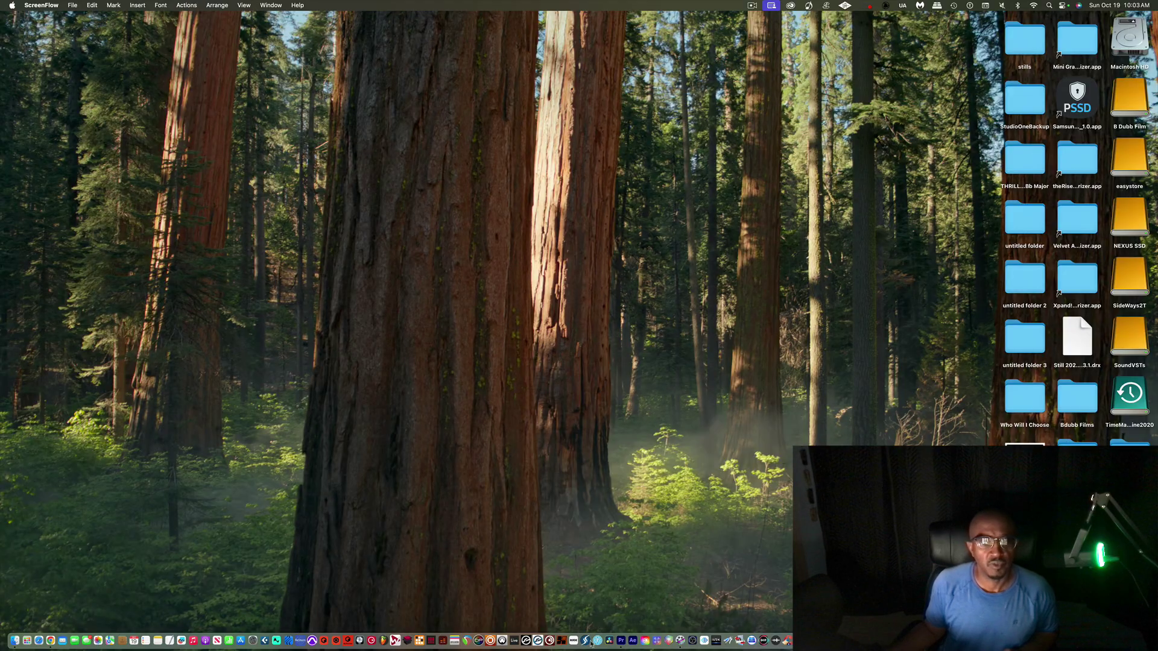
# Step: Switch to Premiere Pro, split the last V1 clip at 00:00:01:05 and replace its second part with Bullethole.mov
pyautogui.click(621, 641)
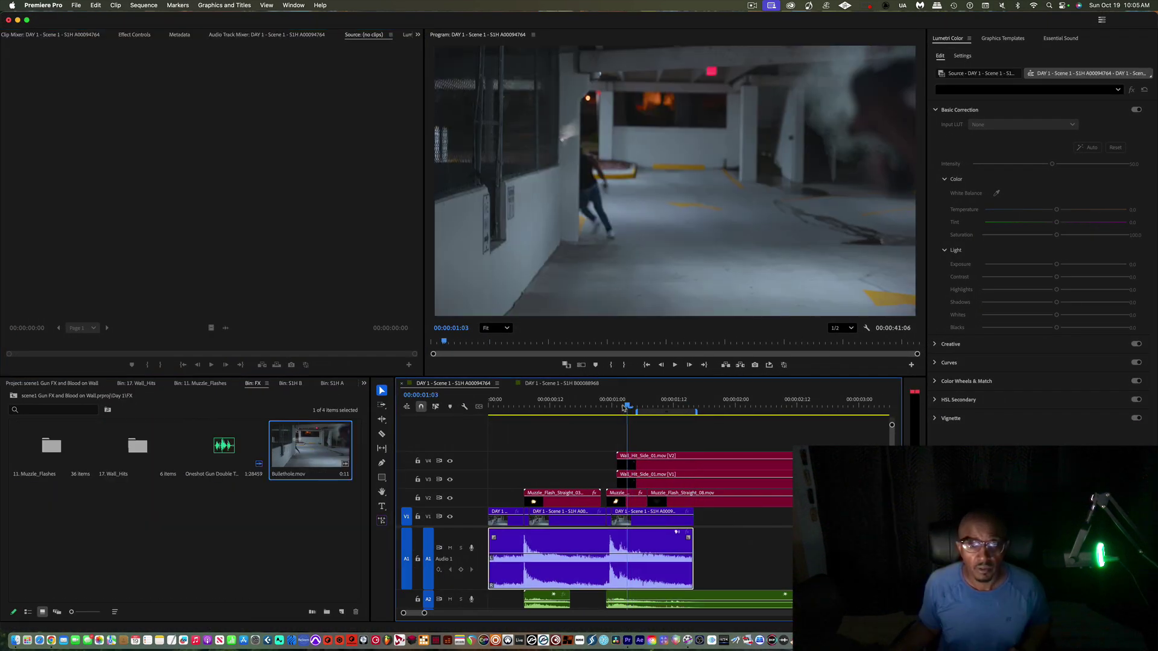
pyautogui.moveTo(624, 408); pyautogui.dragTo(637, 407)
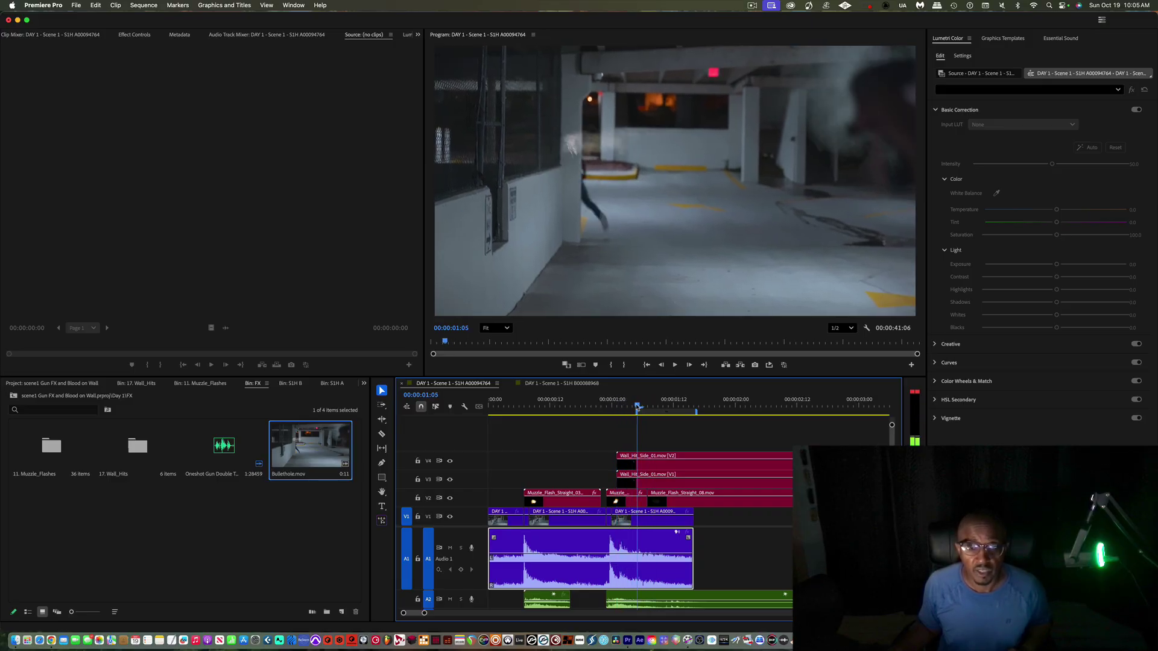
pyautogui.click(641, 522)
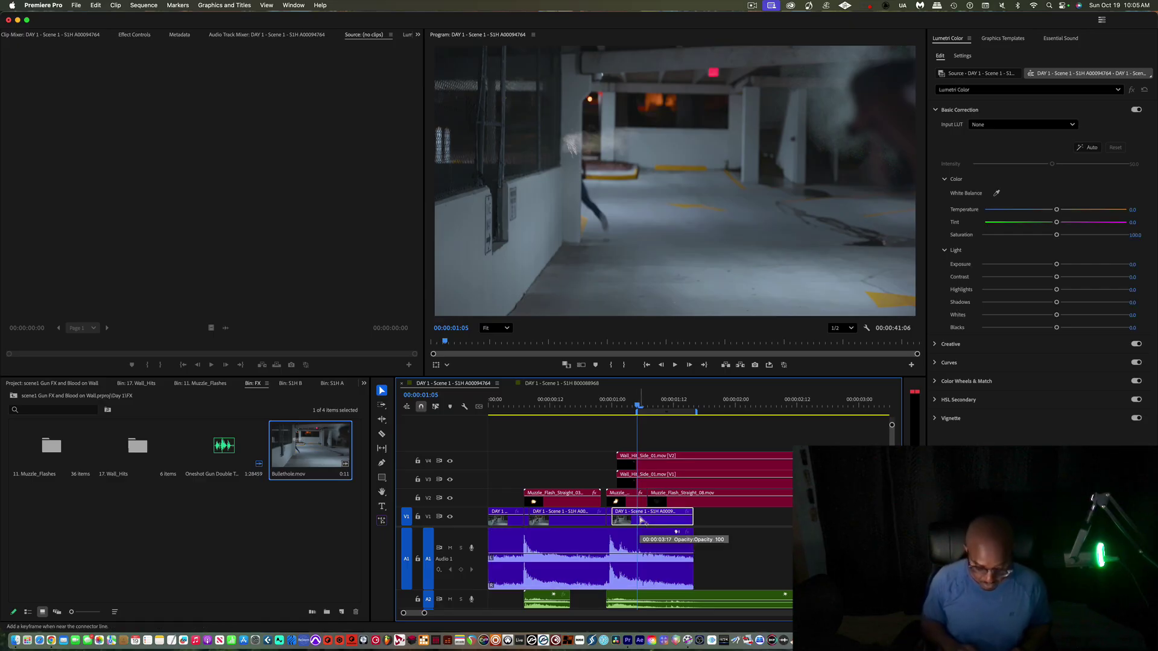
pyautogui.press('super+k')
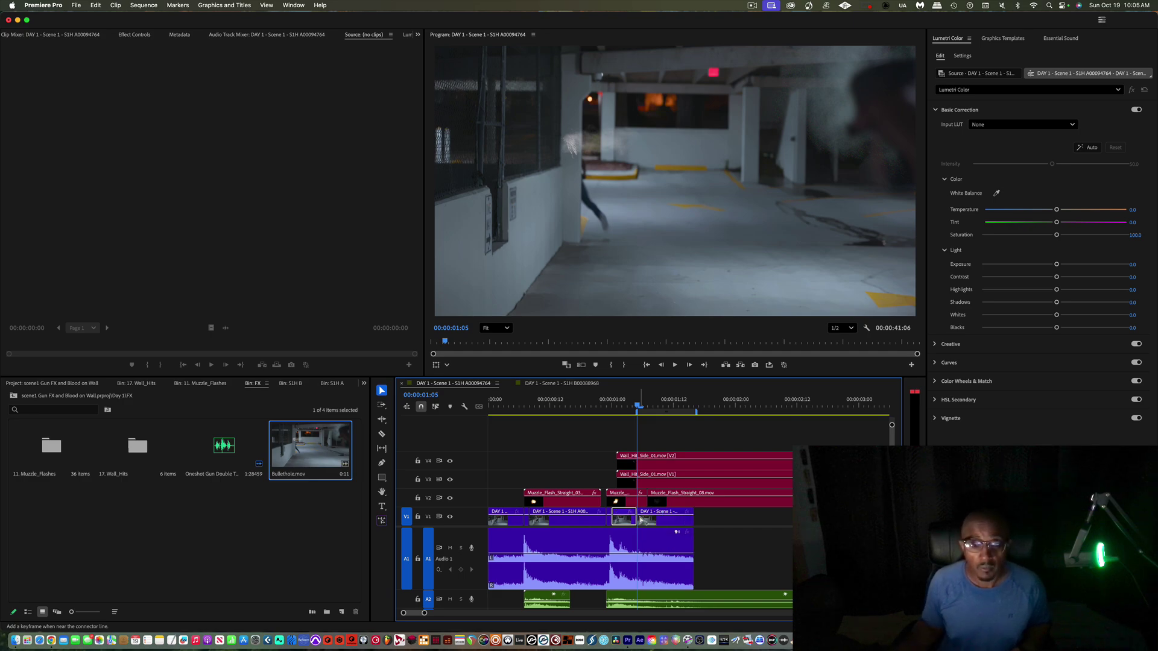
pyautogui.click(643, 522)
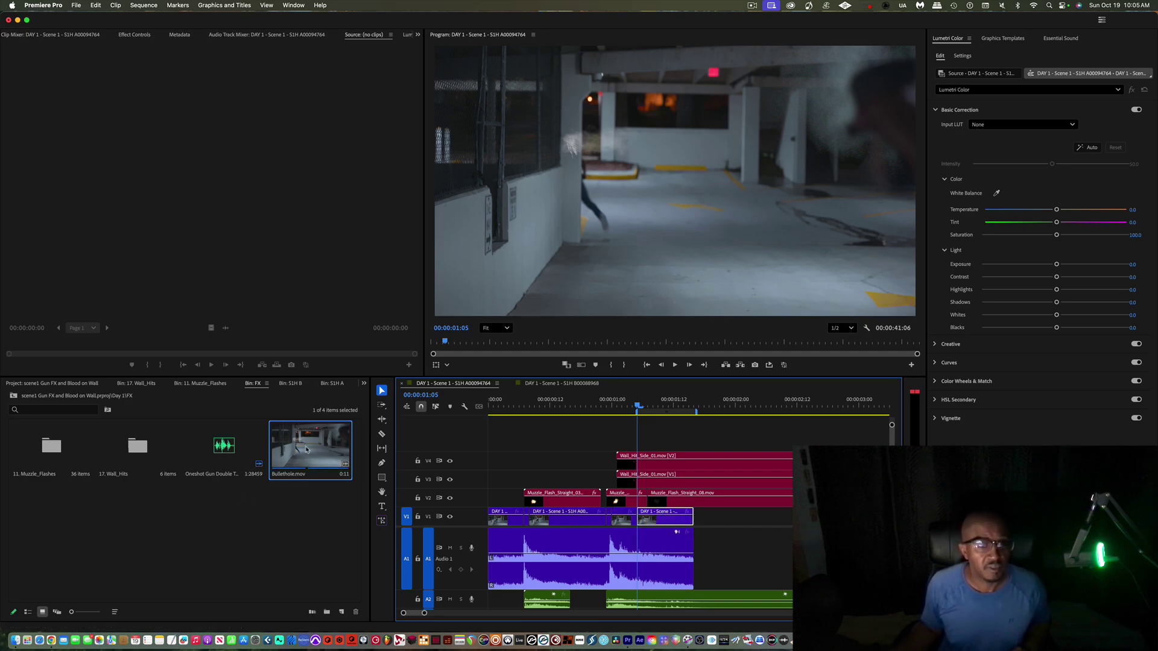
pyautogui.moveTo(306, 449); pyautogui.dragTo(657, 520)
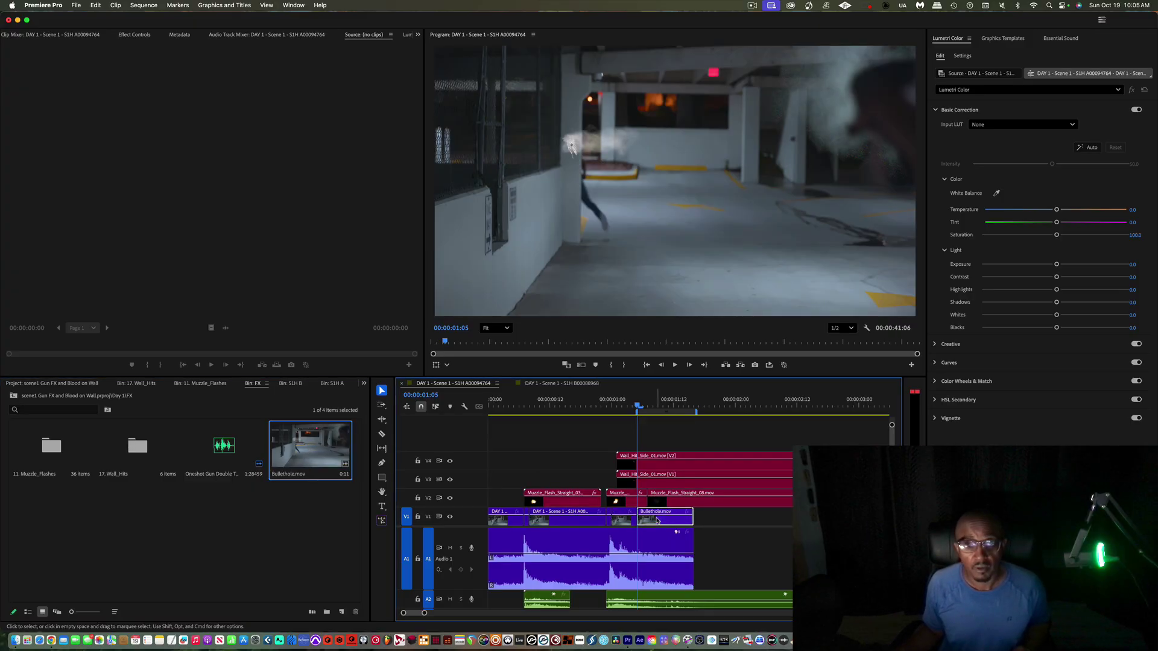
# Step: Play back the sequence around the wall hit to check the inserted Bullethole.mov clip, and return to 00:00:01:00
pyautogui.click(618, 405)
pyautogui.press('space')
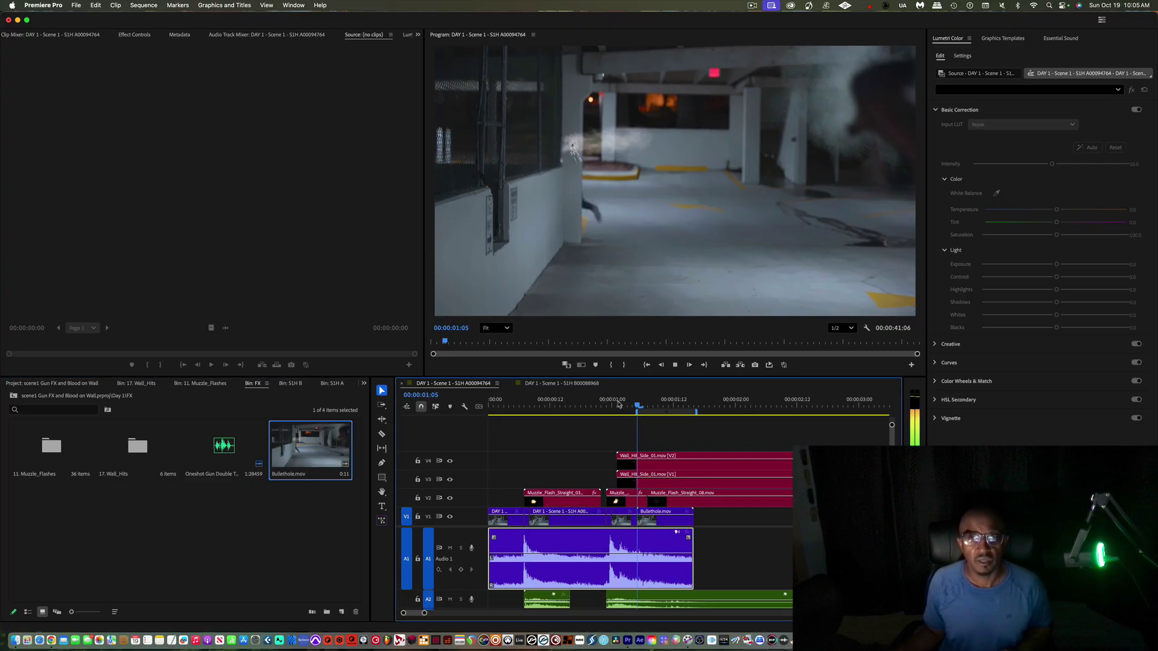
pyautogui.click(577, 399)
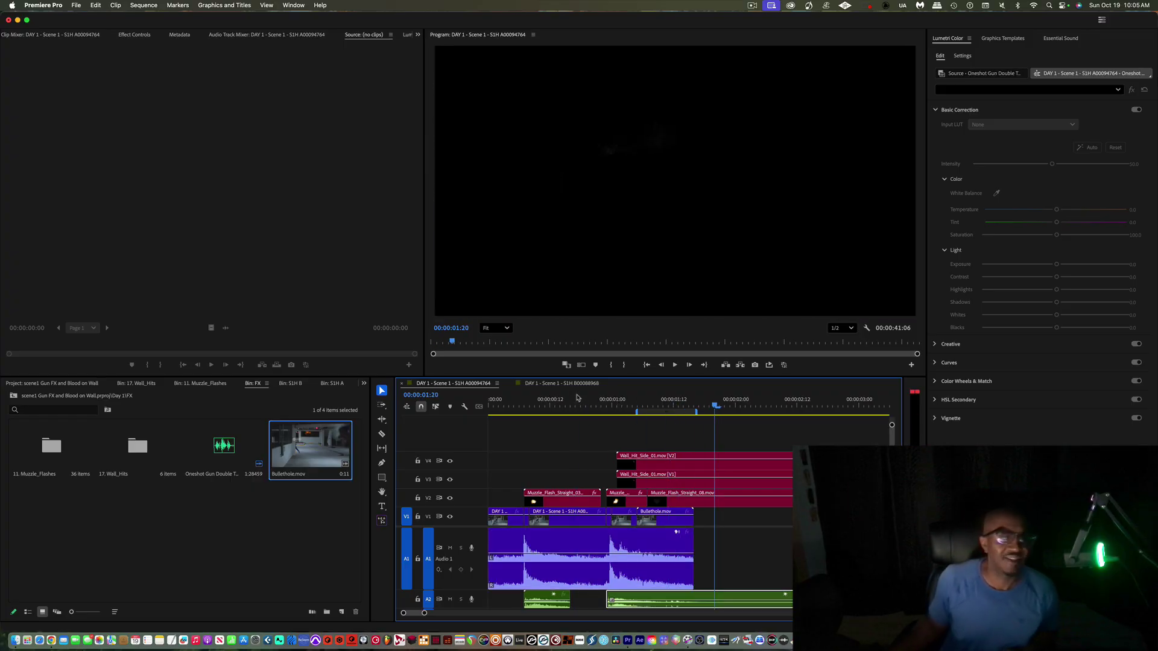
pyautogui.click(577, 398)
pyautogui.press('space')
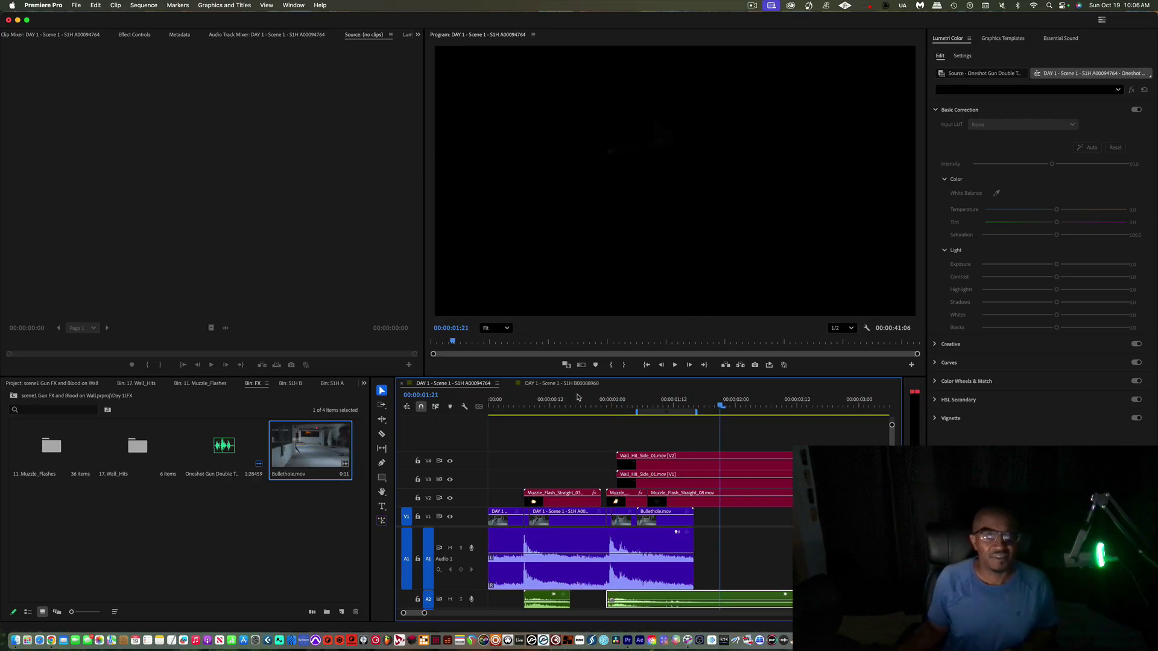
pyautogui.click(613, 405)
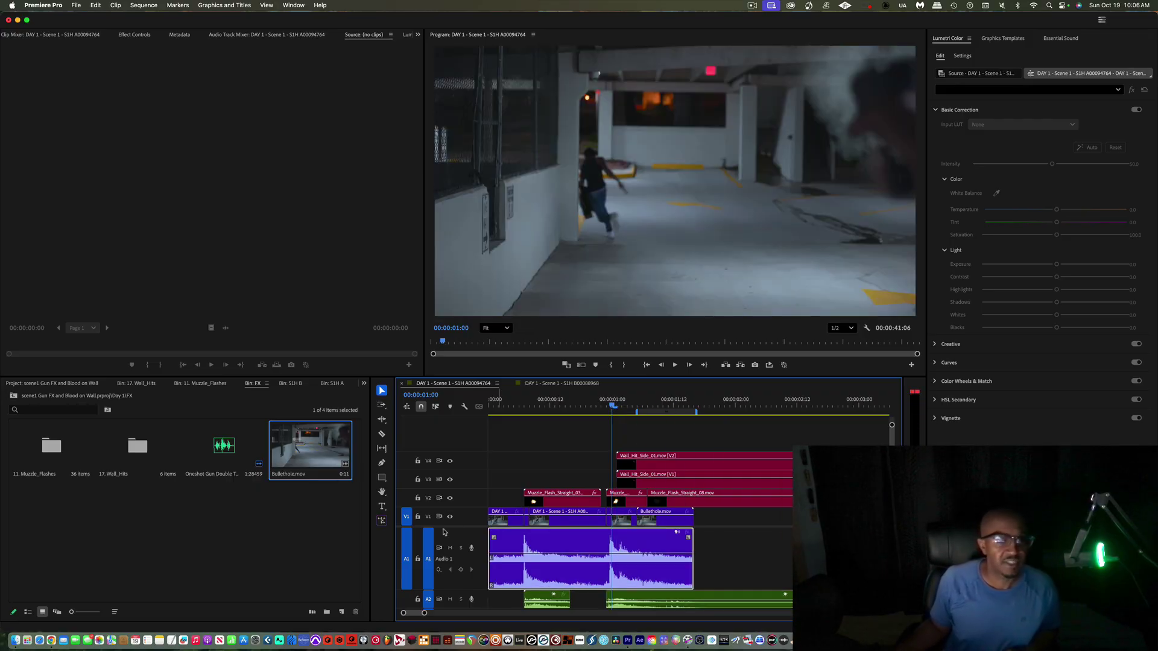